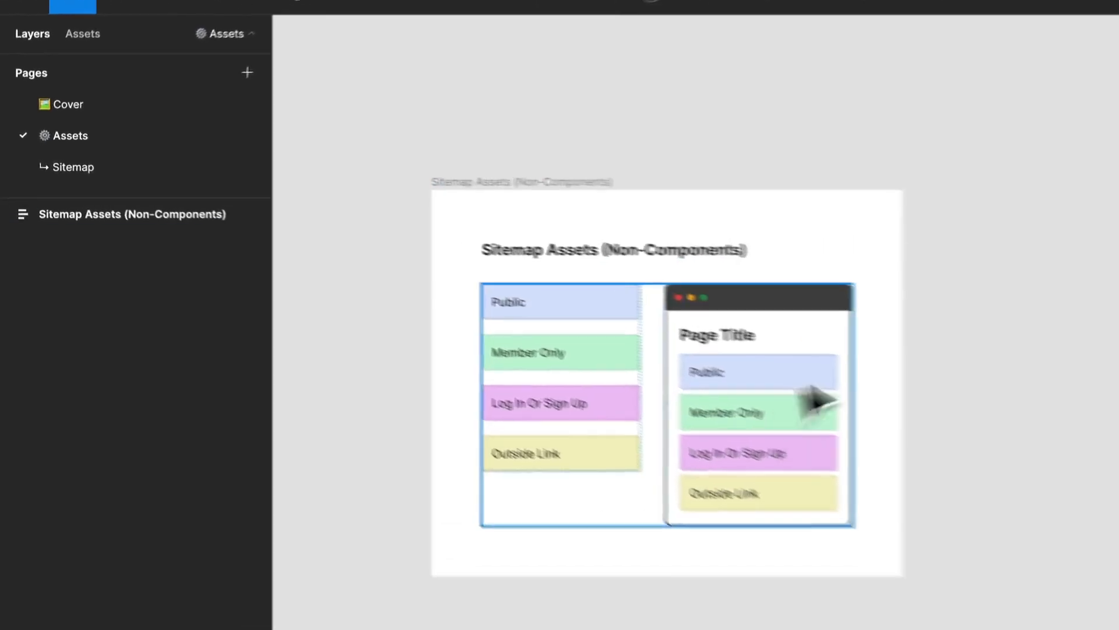
{"action": "scroll", "coordinate": [560, 383], "scroll_direction": "up", "scroll_amount": 3}
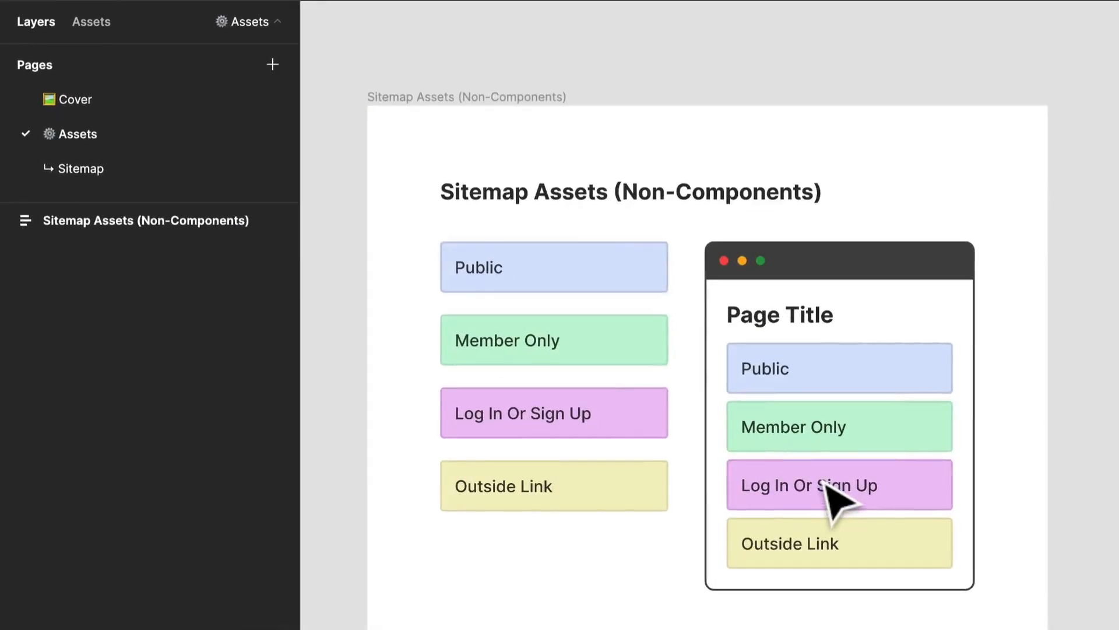
{"action": "left_click", "coordinate": [827, 482]}
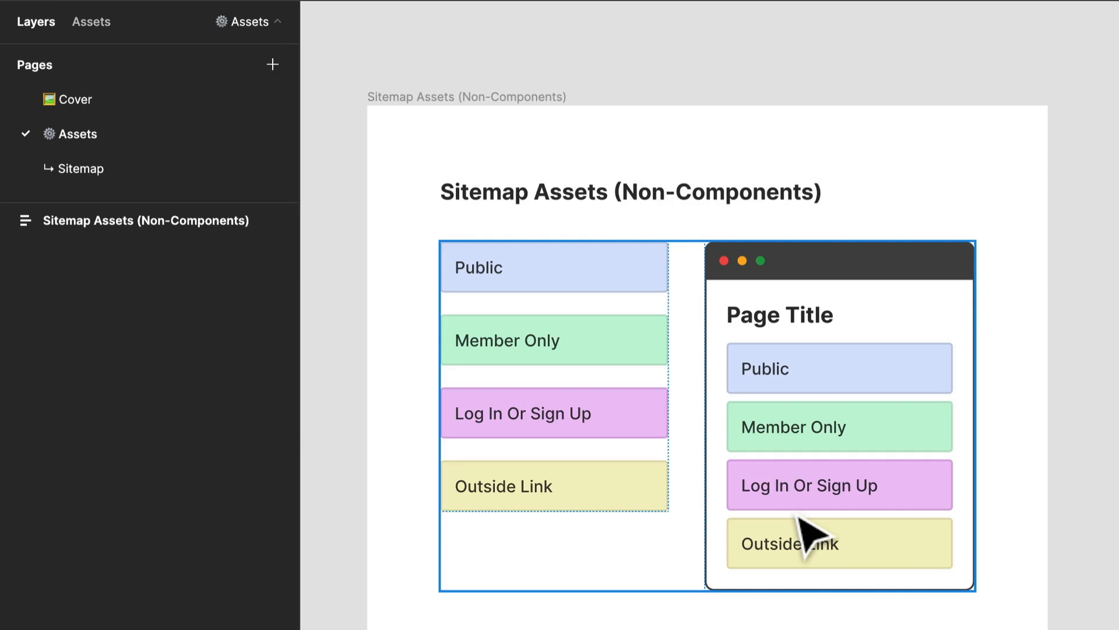
{"action": "scroll", "coordinate": [602, 415], "scroll_direction": "up", "scroll_amount": 1}
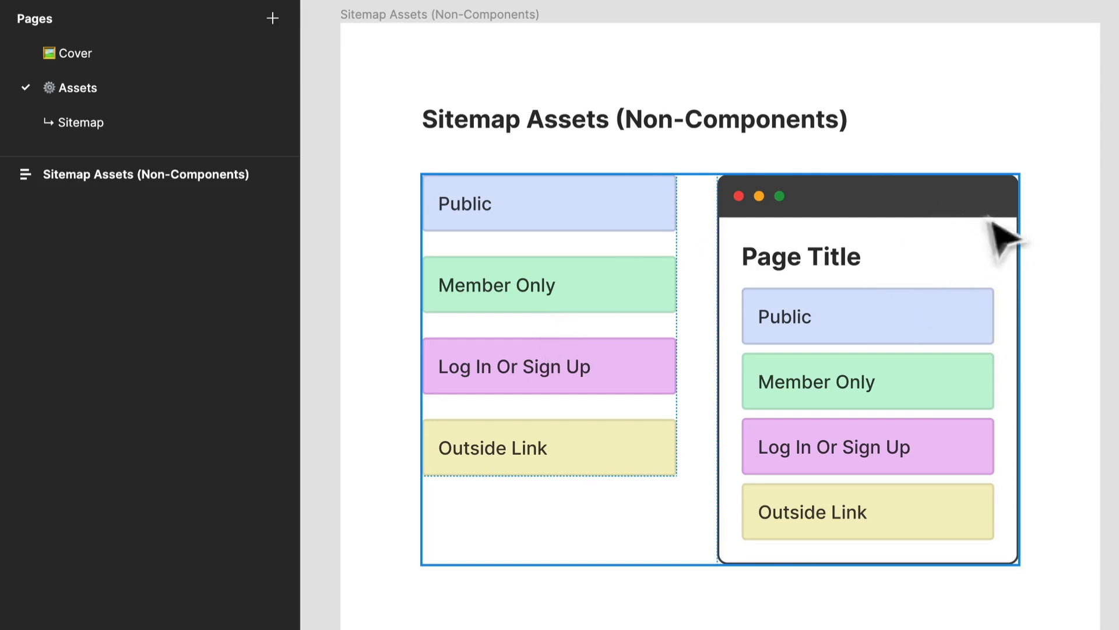
Step: Copy the Public link block from the Links group onto empty canvas beside the Sitemap Assets frame and expand the copy's layer
{"action": "left_click", "coordinate": [956, 211]}
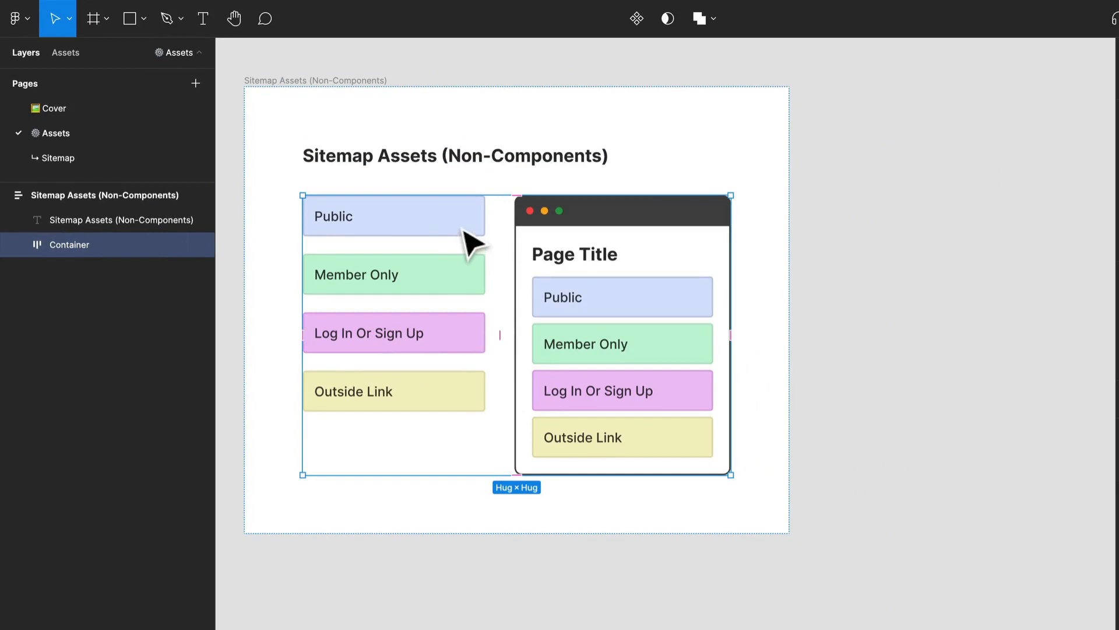
{"action": "double_click", "coordinate": [466, 244]}
{"action": "double_click", "coordinate": [399, 232]}
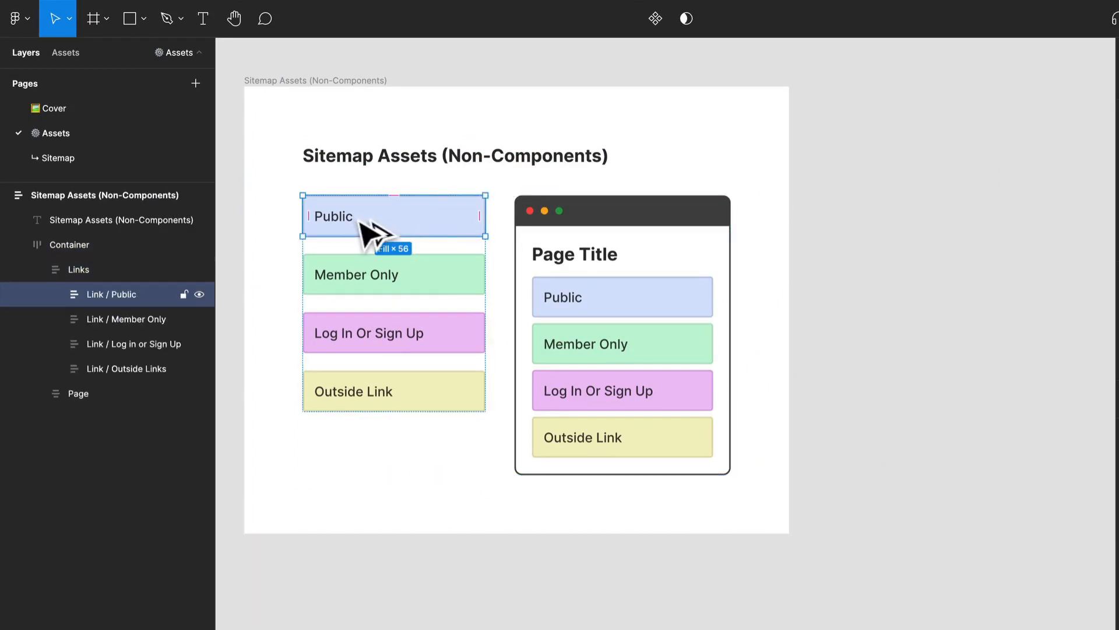
{"action": "left_click_drag", "start_coordinate": [369, 232], "coordinate": [991, 257]}
{"action": "scroll", "coordinate": [612, 318], "scroll_direction": "right", "scroll_amount": 5}
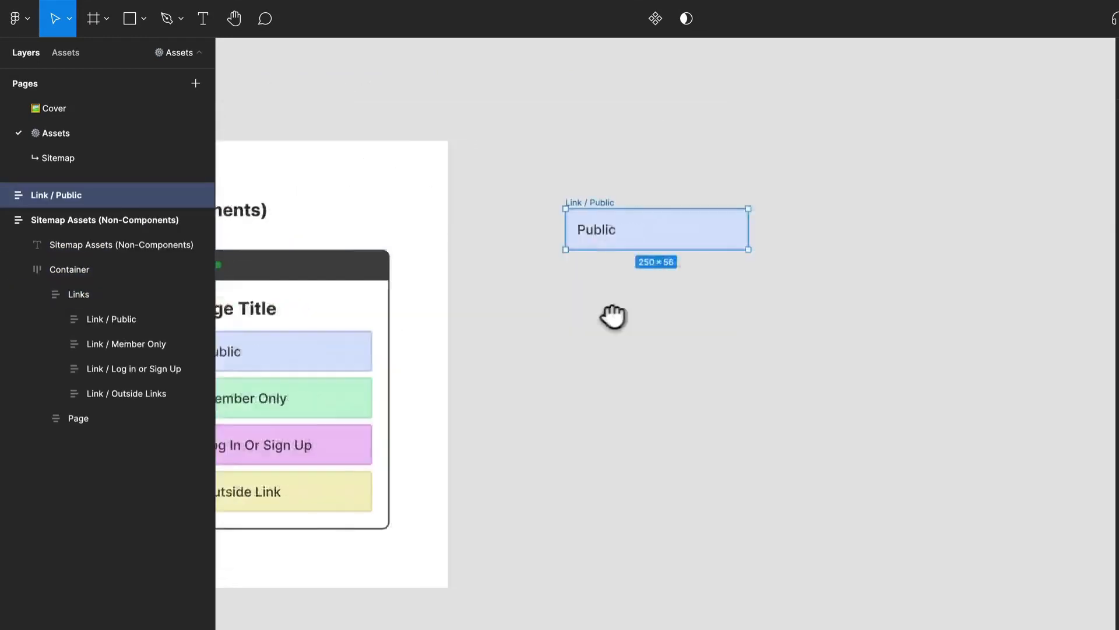
{"action": "scroll", "coordinate": [680, 200], "scroll_direction": "up", "scroll_amount": 3}
{"action": "scroll", "coordinate": [442, 204], "scroll_direction": "up", "scroll_amount": 2}
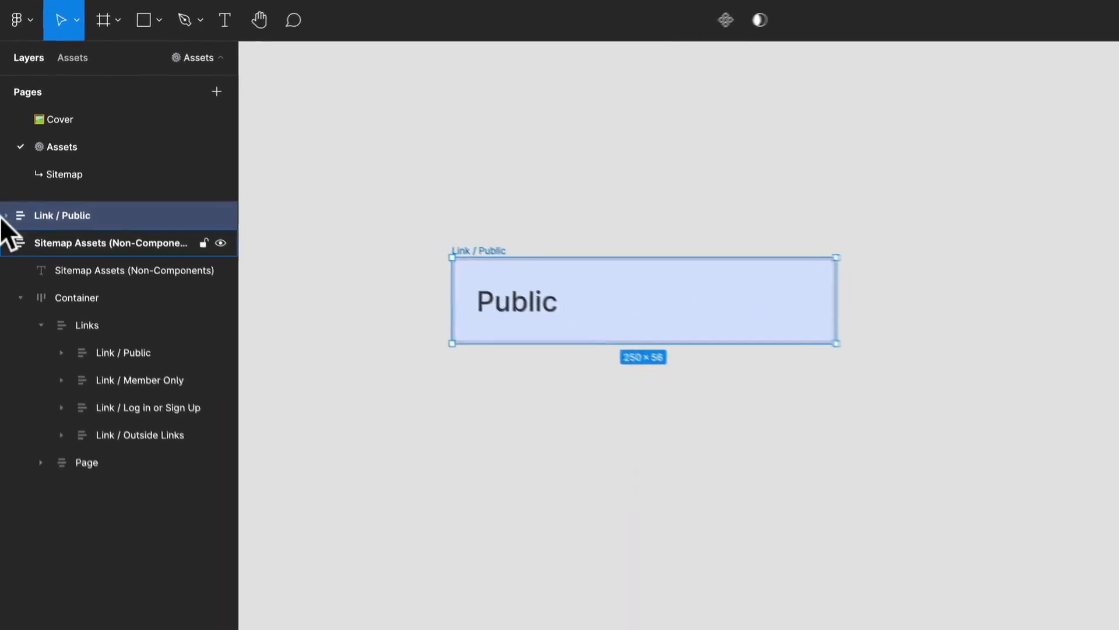
{"action": "left_click", "coordinate": [6, 215]}
{"action": "left_click", "coordinate": [505, 465]}
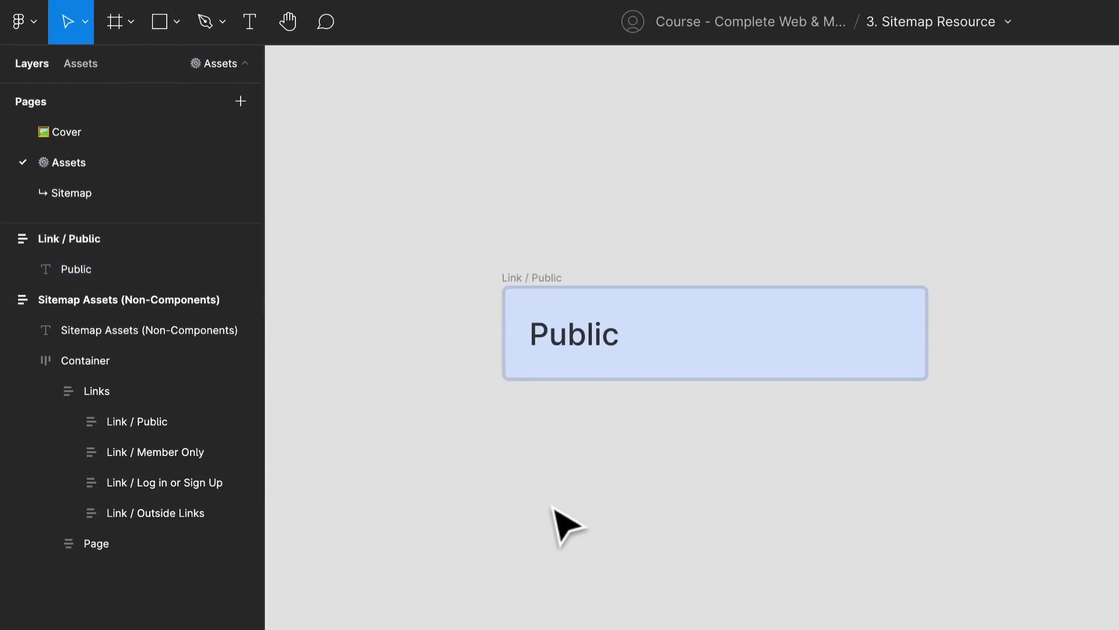
{"action": "key", "text": "t"}
{"action": "left_click", "coordinate": [579, 492]}
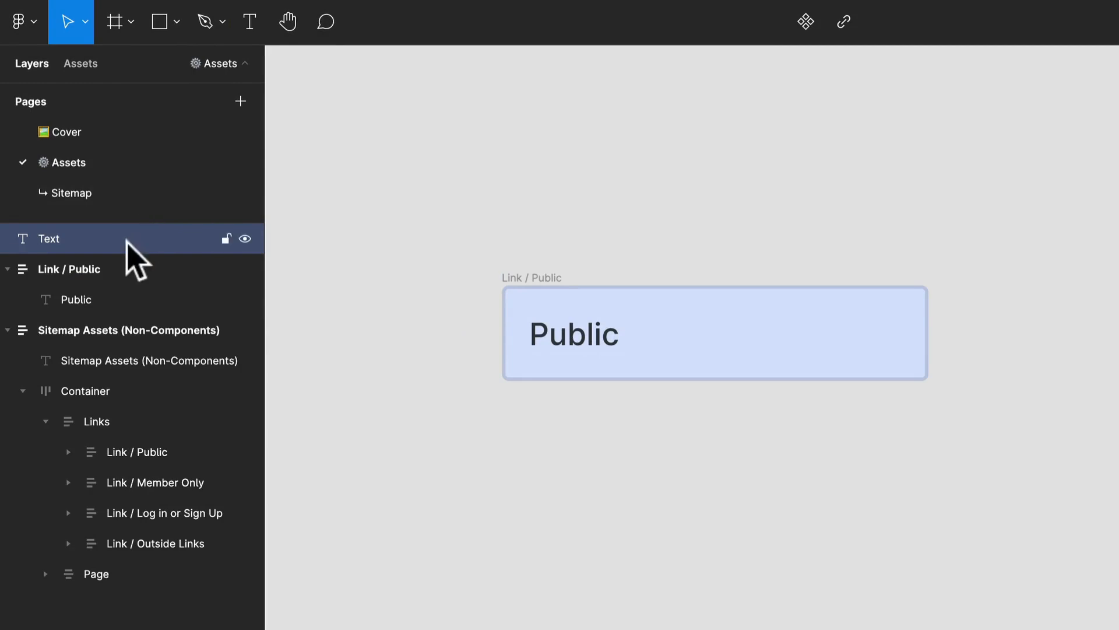
{"action": "key", "text": "Escape"}
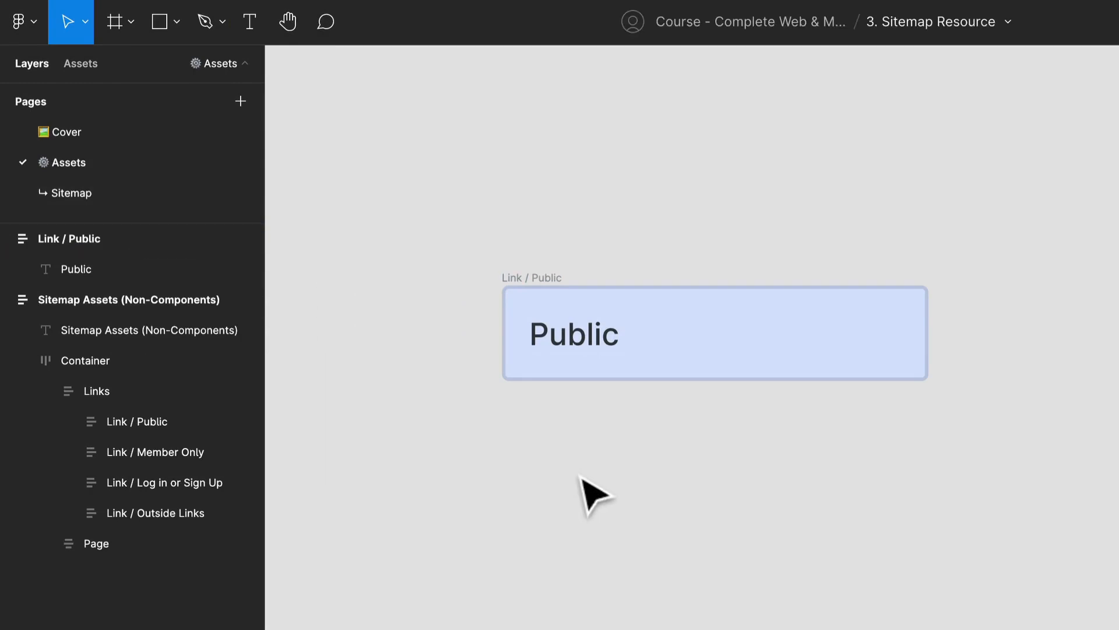
Step: Add a text layer reading "Link" on the canvas below the copied Public block
{"action": "key", "text": "t"}
{"action": "left_click", "coordinate": [577, 472]}
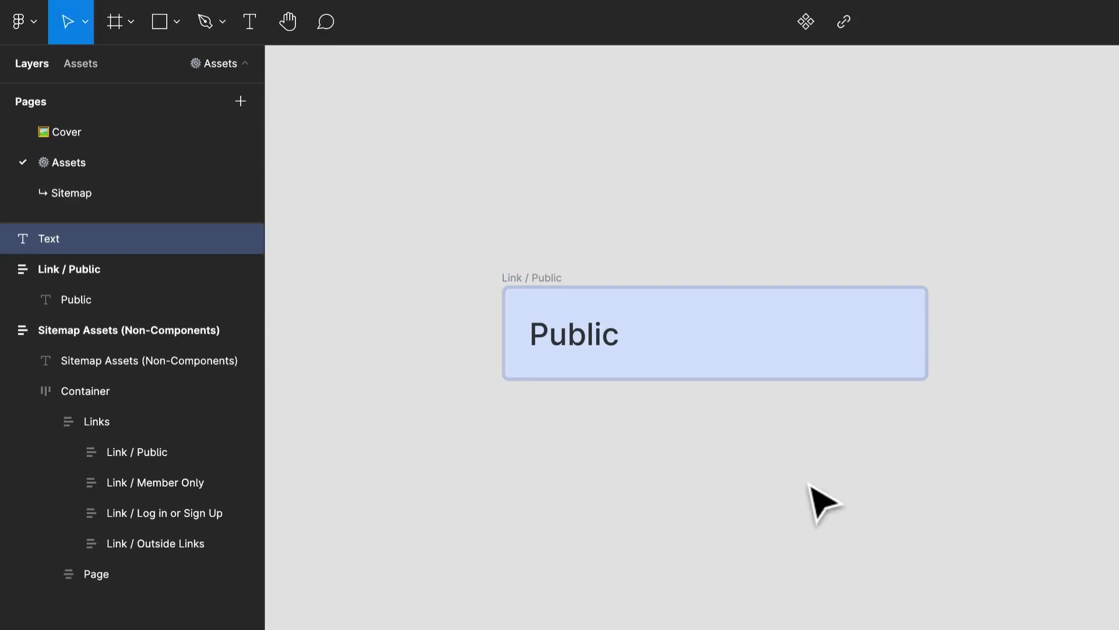
{"action": "type", "text": "Pub"}
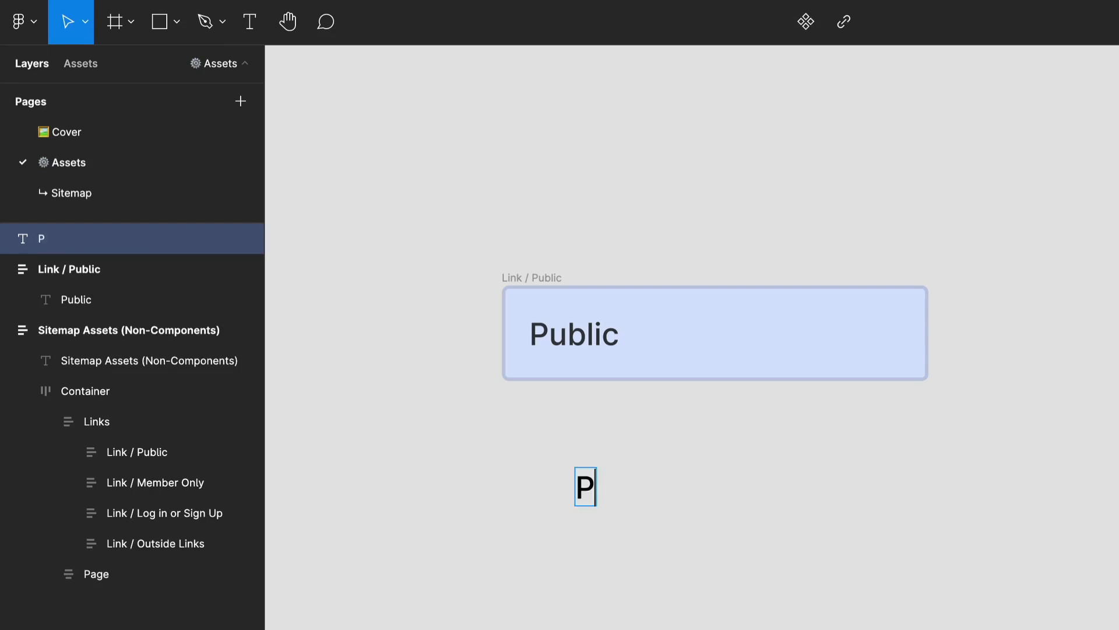
{"action": "key", "text": "BackSpace"}
{"action": "key", "text": "BackSpace"}
{"action": "key", "text": "BackSpace"}
{"action": "type", "text": "Link"}
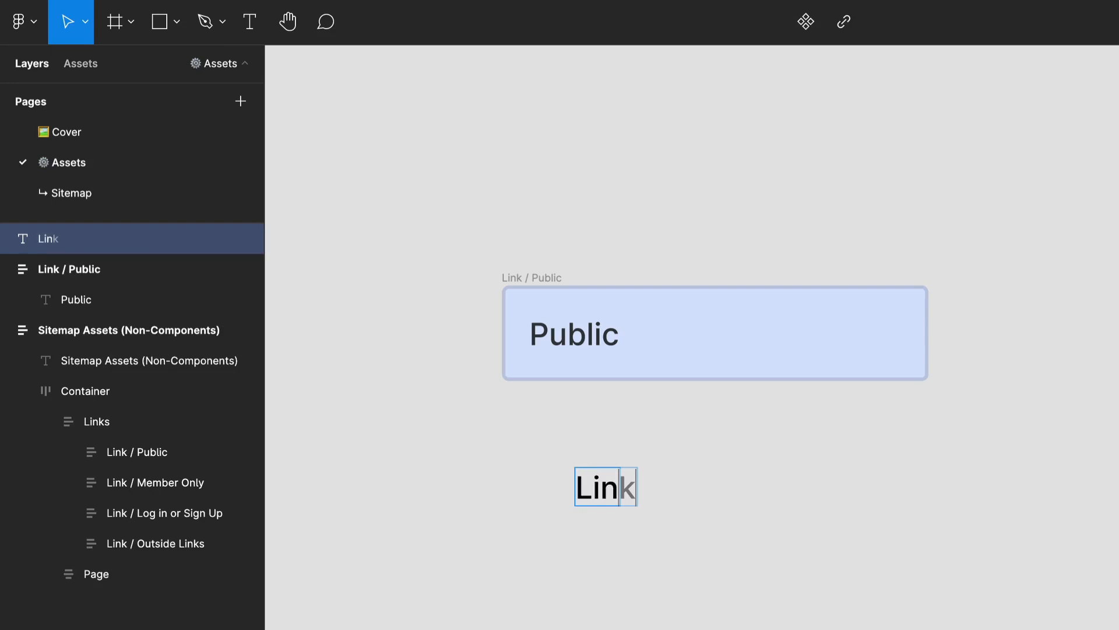
{"action": "key", "text": "Escape"}
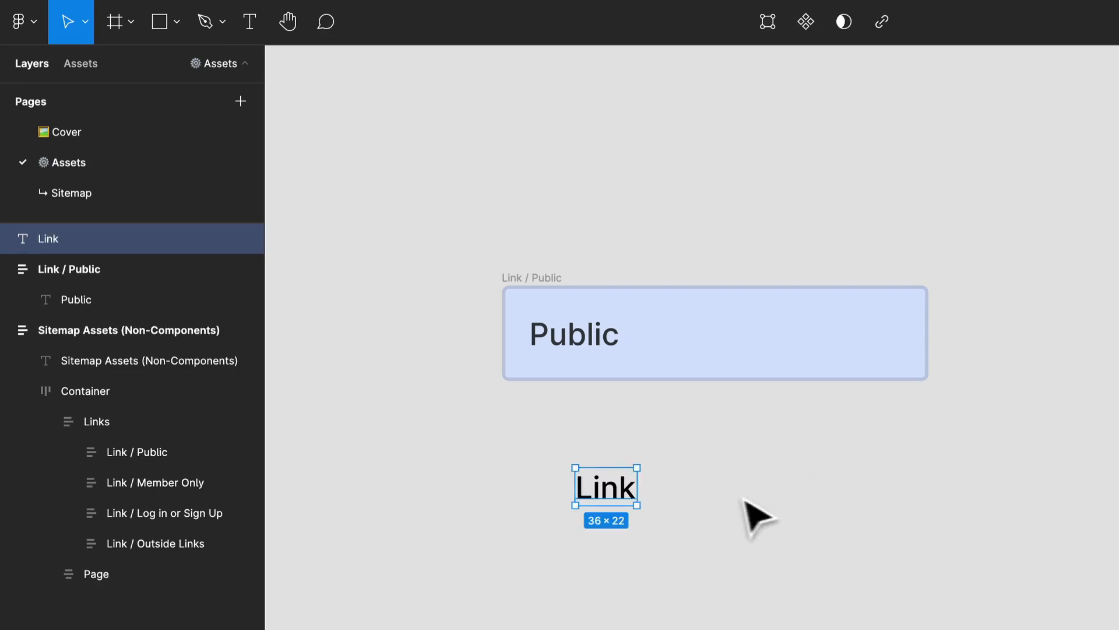
Step: Wrap the Link text in an auto layout frame and rename the frame "Link"
{"action": "right_click", "coordinate": [604, 499]}
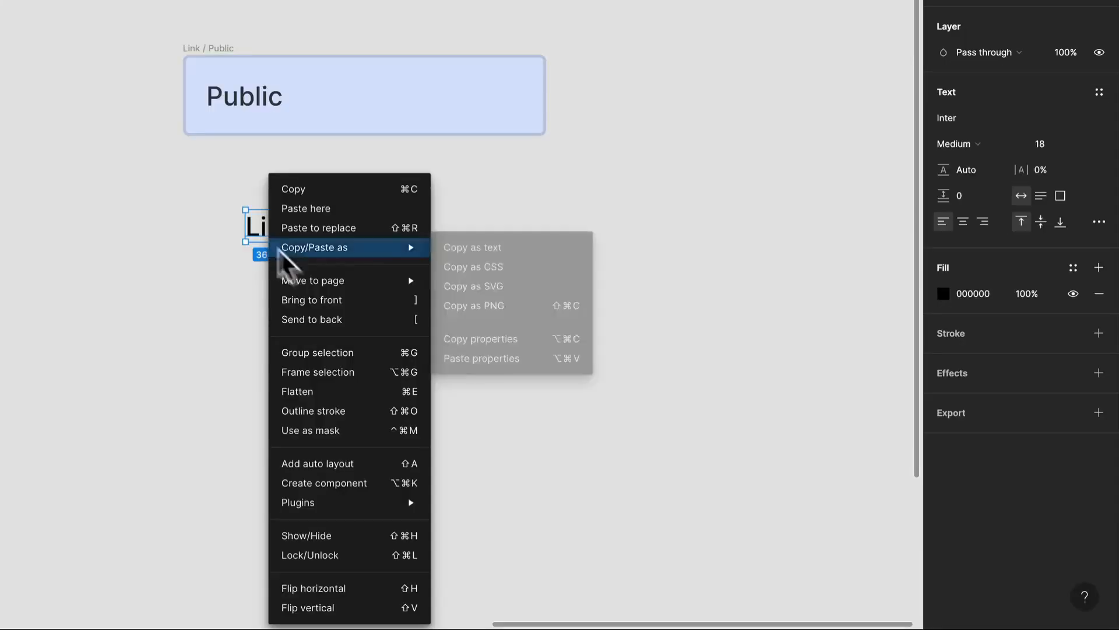
{"action": "left_click", "coordinate": [350, 464]}
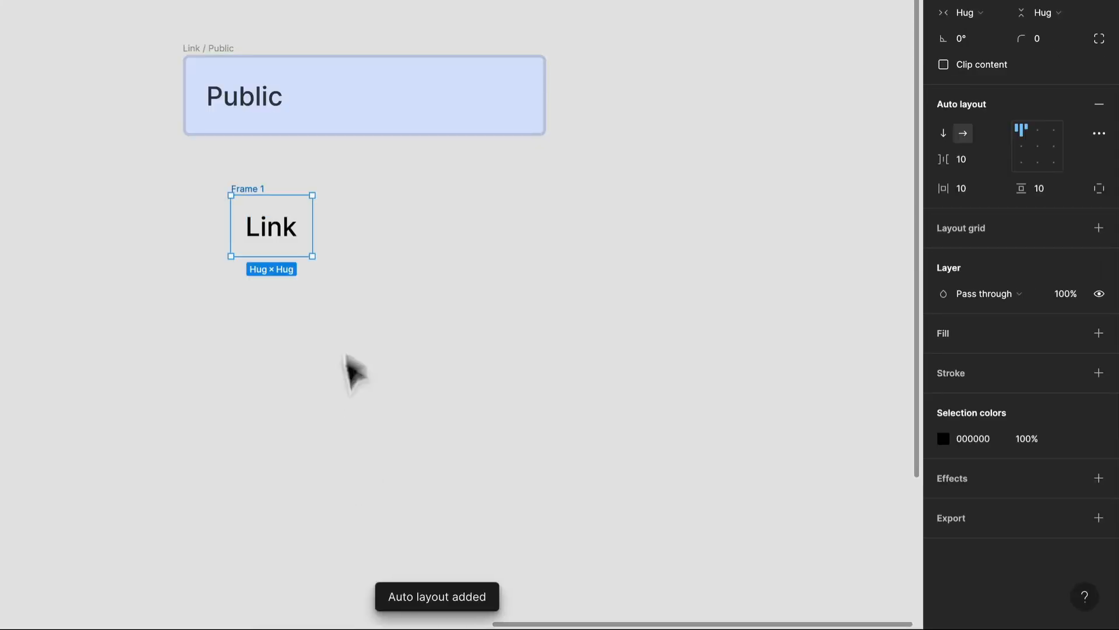
{"action": "key", "text": "ctrl+r"}
{"action": "type", "text": "Li"}
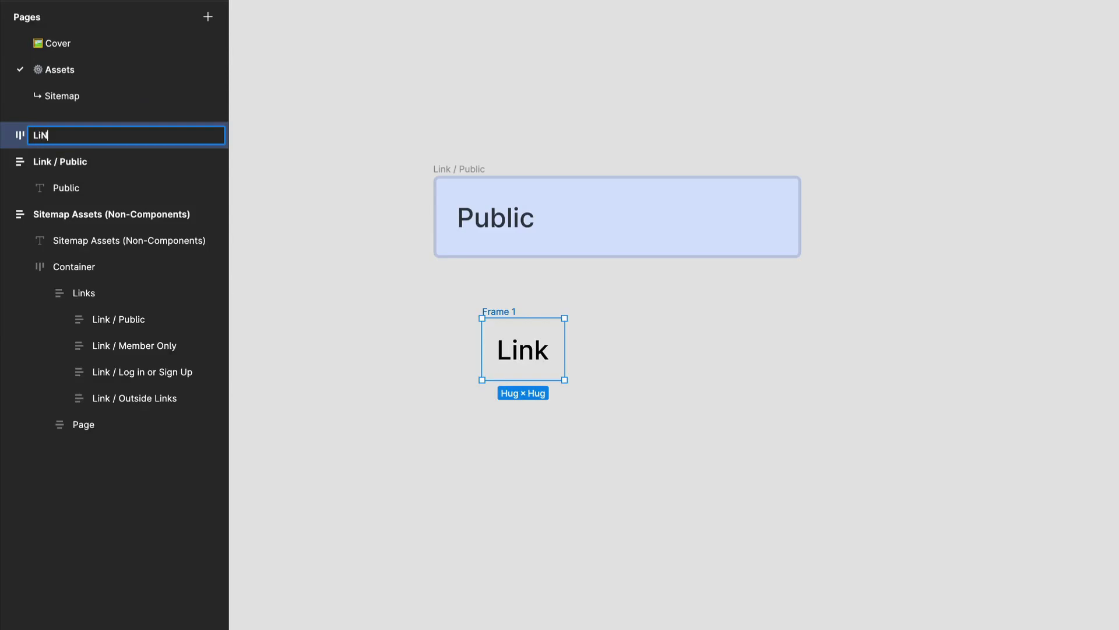
{"action": "key", "text": "Return"}
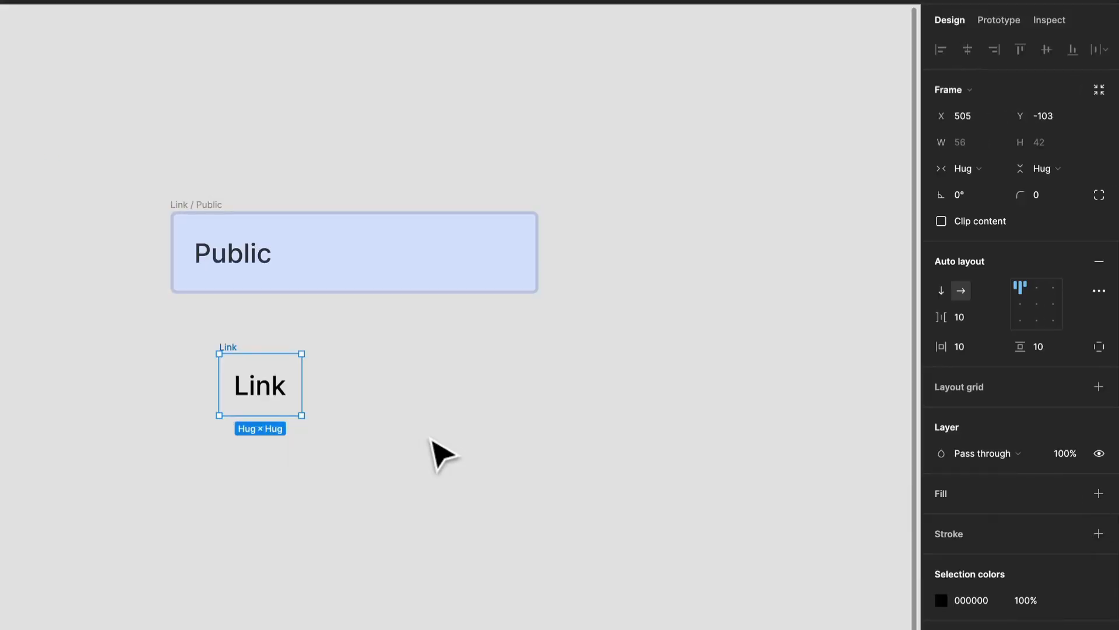
Step: Fill the Link frame with the Public block's light blue background color, D9E3FF, by sampling it
{"action": "key", "text": "i"}
{"action": "left_click", "coordinate": [363, 265]}
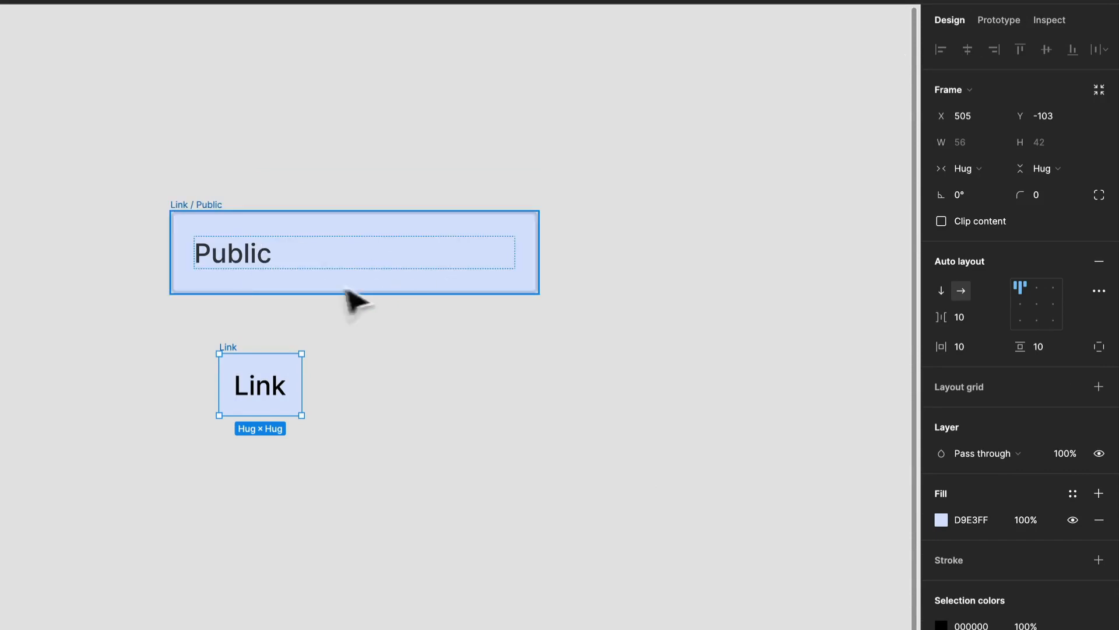
{"action": "scroll", "coordinate": [318, 449], "scroll_direction": "up", "scroll_amount": 3}
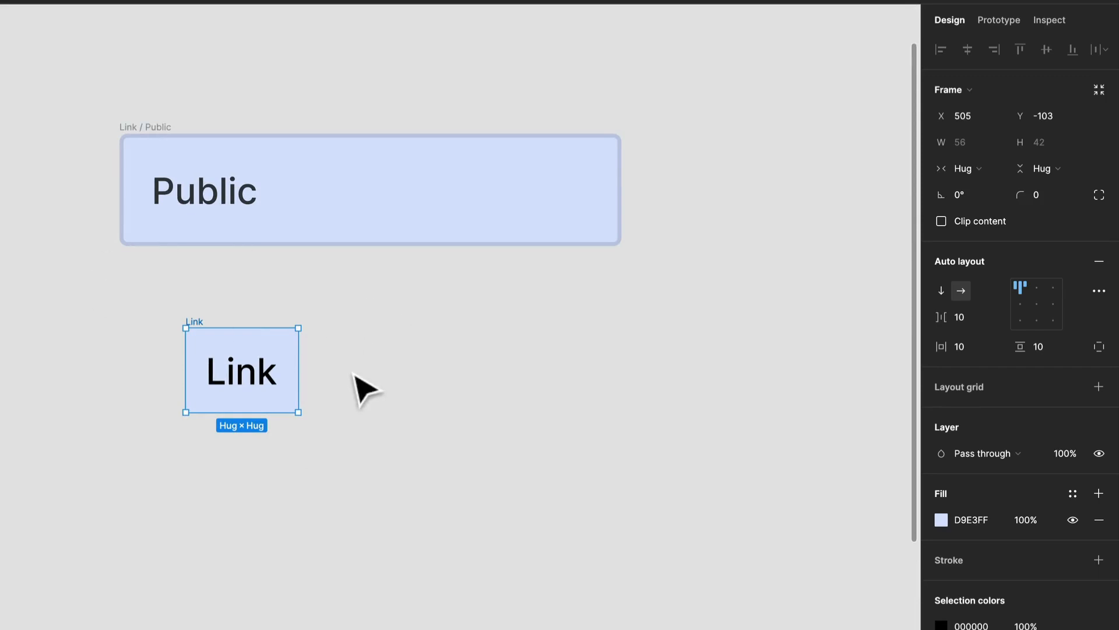
{"action": "left_click", "coordinate": [427, 473]}
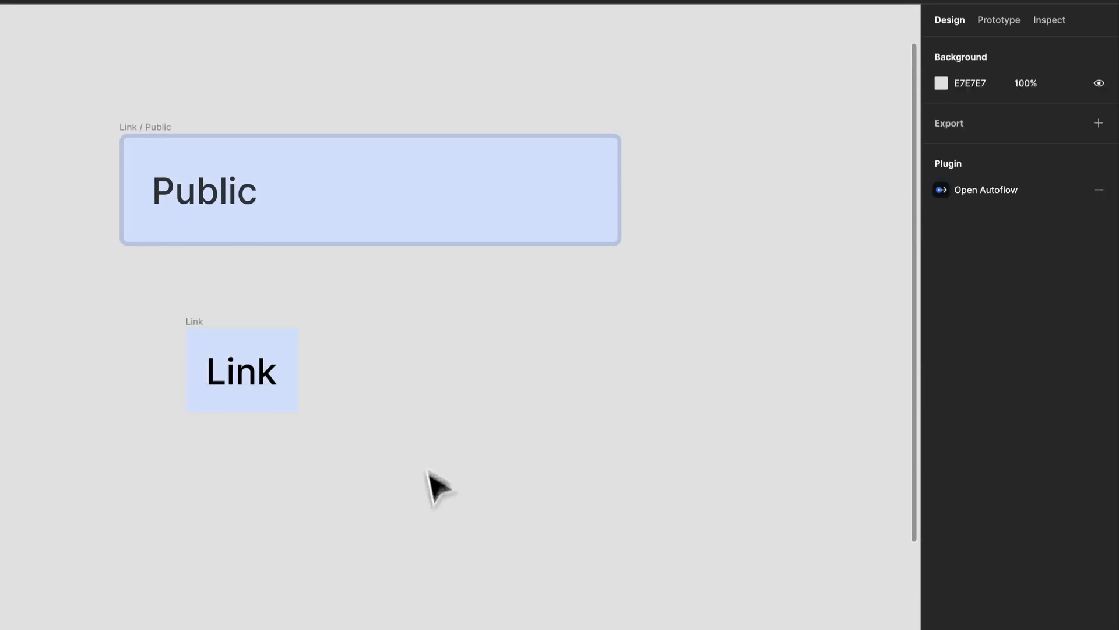
Step: Widen the Link frame to 250, lining both sides up with the Public block, and set its corner radius to 4
{"action": "left_click", "coordinate": [252, 404]}
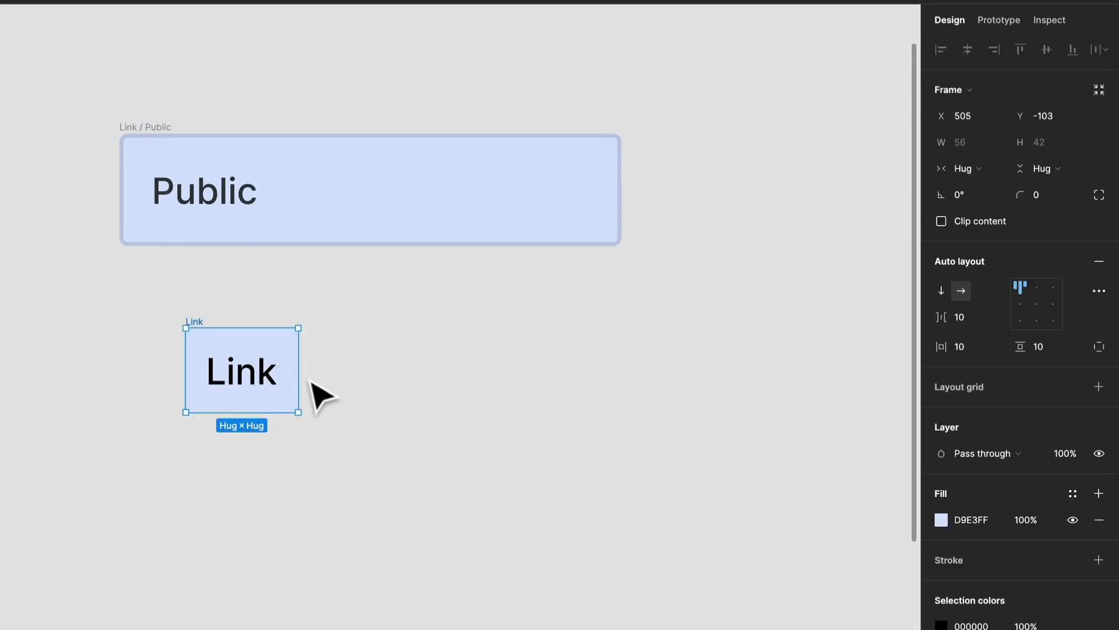
{"action": "mouse_move", "coordinate": [283, 378]}
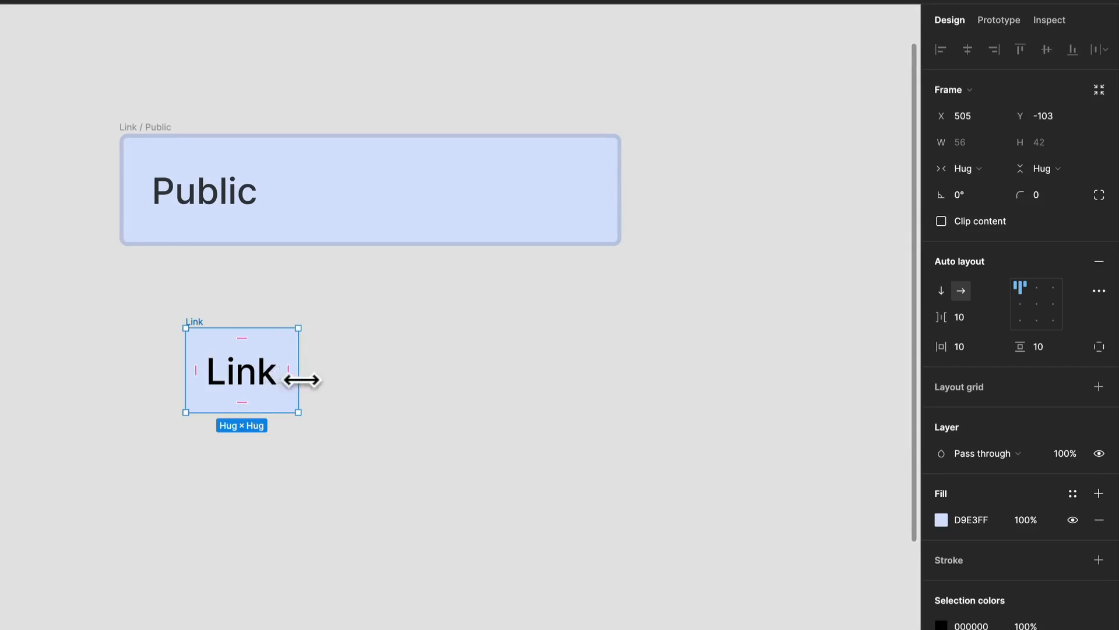
{"action": "left_click_drag", "start_coordinate": [300, 379], "coordinate": [622, 400]}
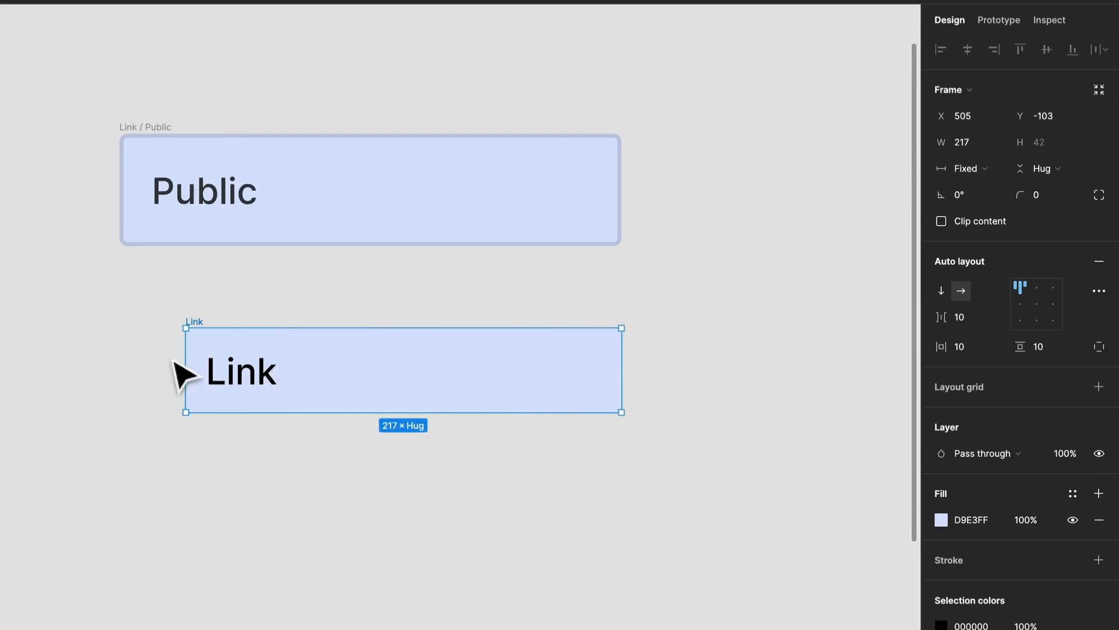
{"action": "left_click_drag", "start_coordinate": [182, 365], "coordinate": [119, 351]}
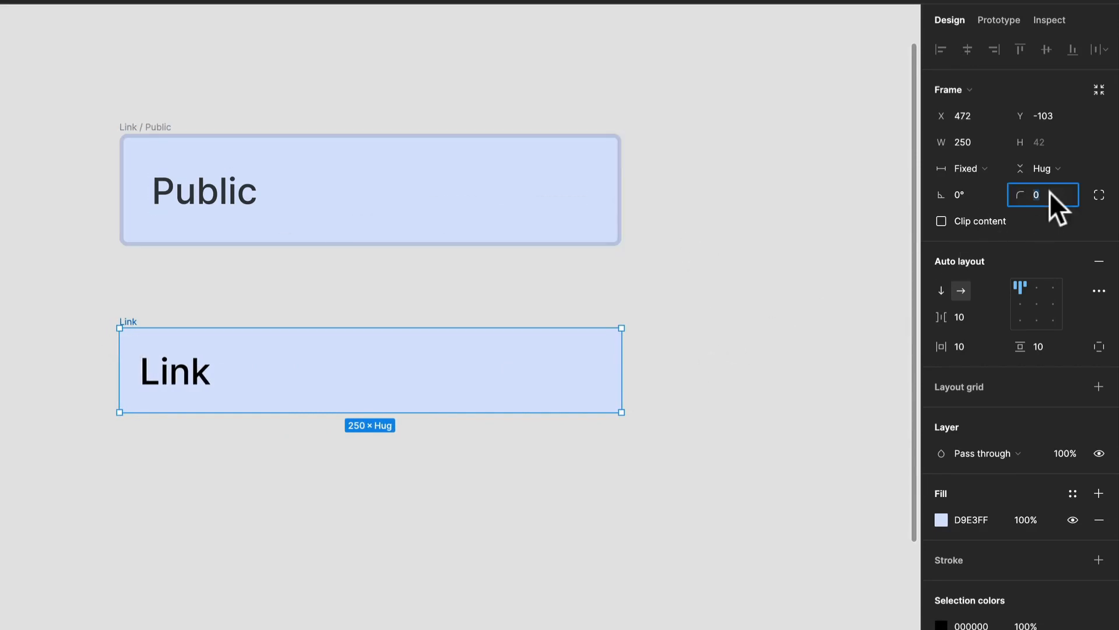
{"action": "type", "text": "4"}
{"action": "key", "text": "Return"}
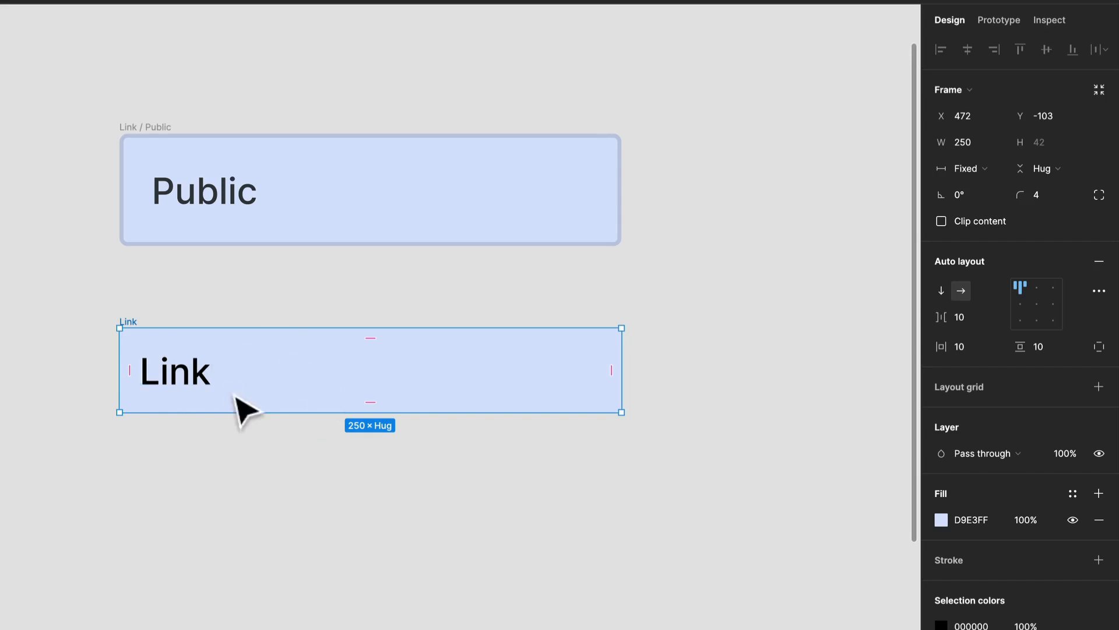
Step: Duplicate the whole Link frame beside the original
{"action": "left_click", "coordinate": [208, 387]}
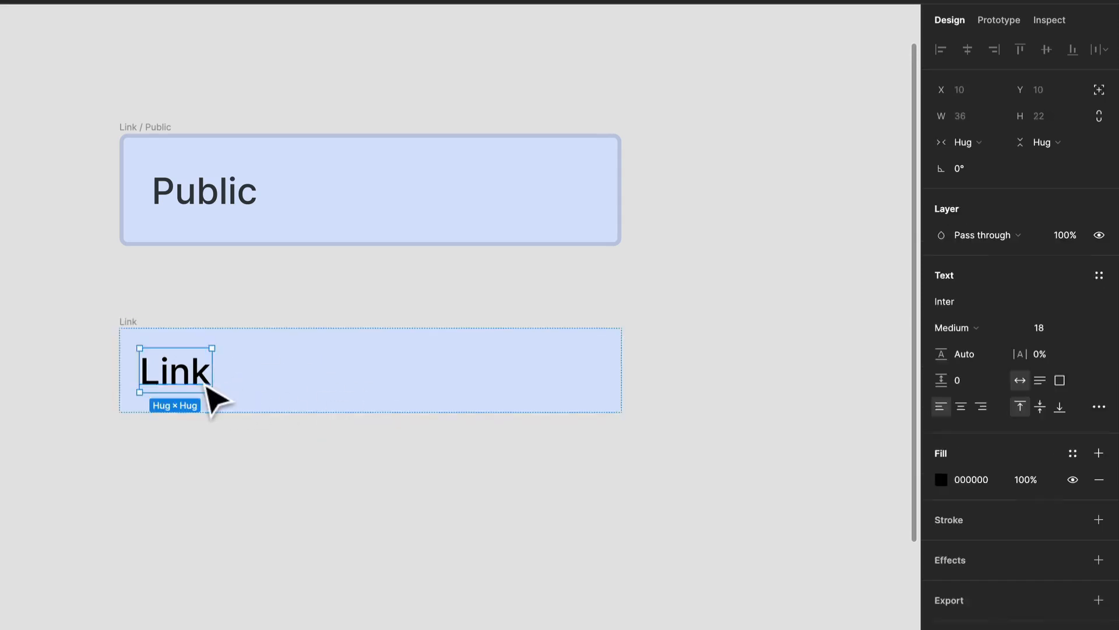
{"action": "left_click", "coordinate": [156, 331]}
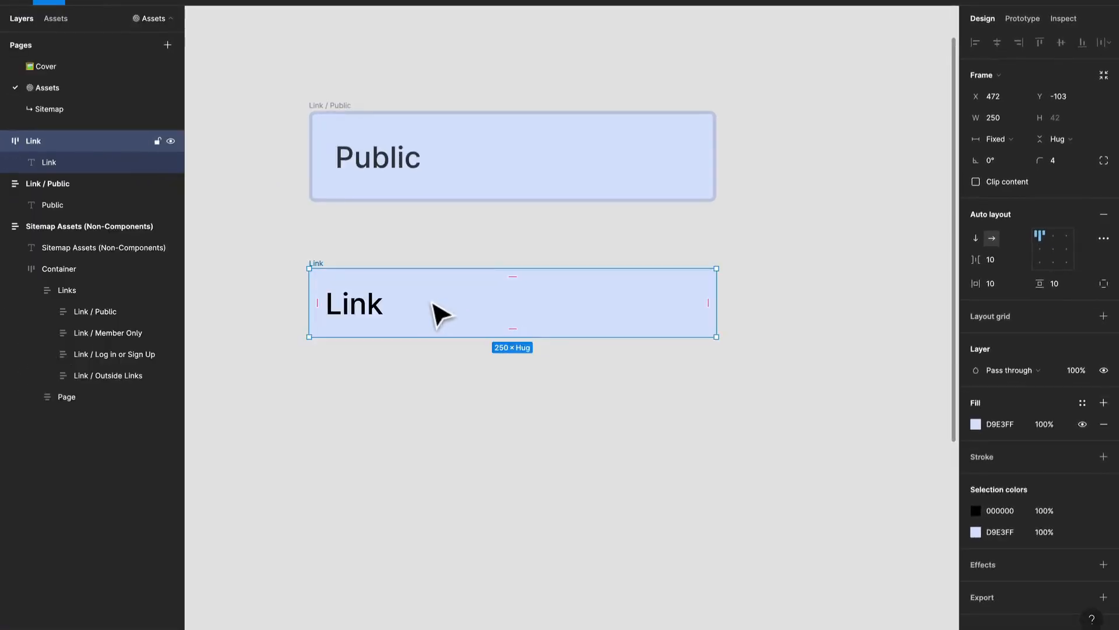
{"action": "key", "text": "ctrl+d"}
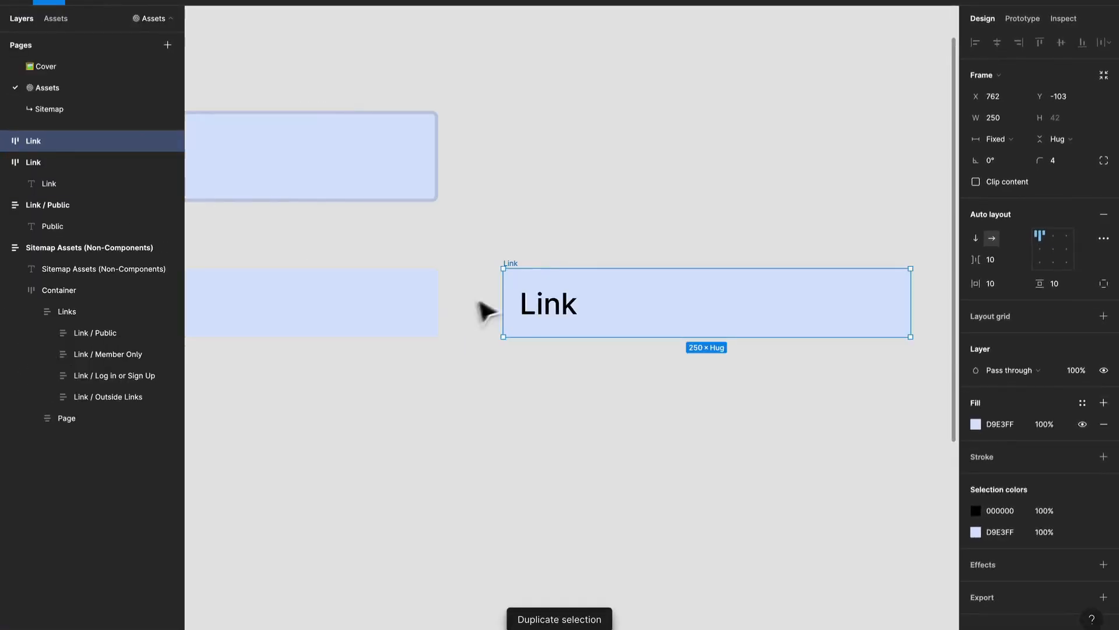
{"action": "scroll", "coordinate": [680, 295], "scroll_direction": "down", "scroll_amount": 2}
{"action": "left_click_drag", "start_coordinate": [437, 278], "coordinate": [575, 302]}
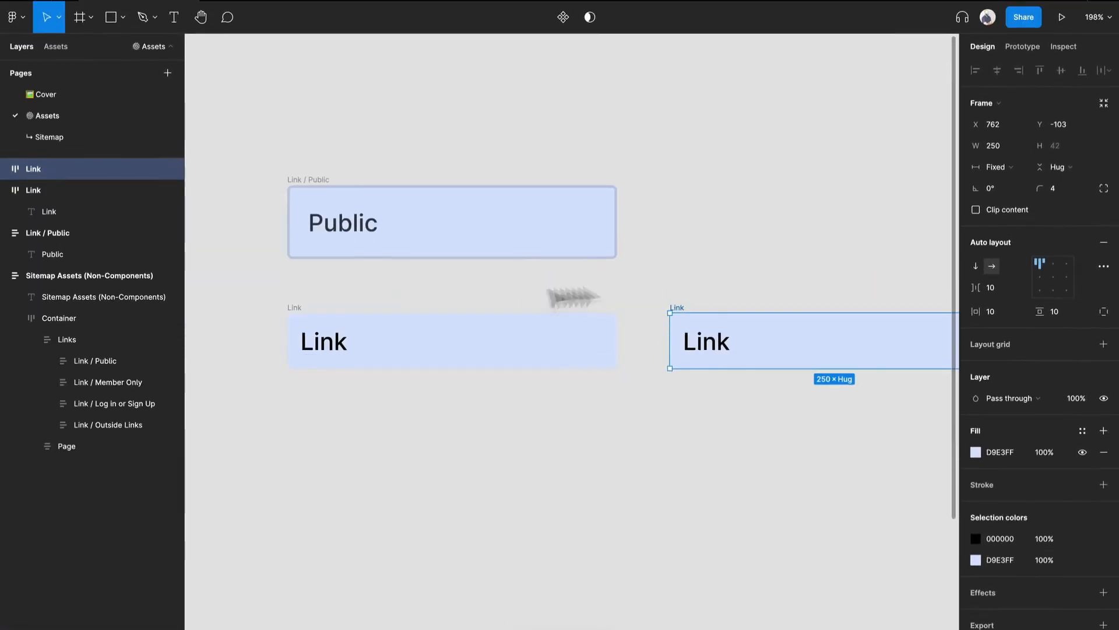
{"action": "scroll", "coordinate": [393, 342], "scroll_direction": "up", "scroll_amount": 3}
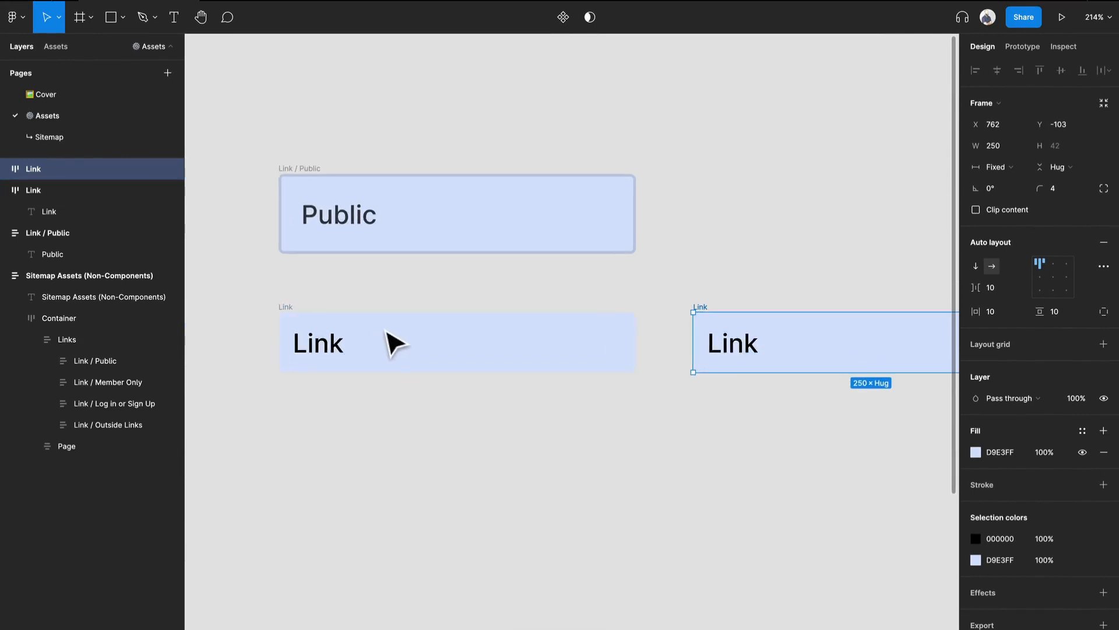
Step: Set the auto layout spacing between items of the original Link frame to 0
{"action": "double_click", "coordinate": [327, 368]}
{"action": "left_click", "coordinate": [627, 399]}
{"action": "left_click", "coordinate": [544, 369]}
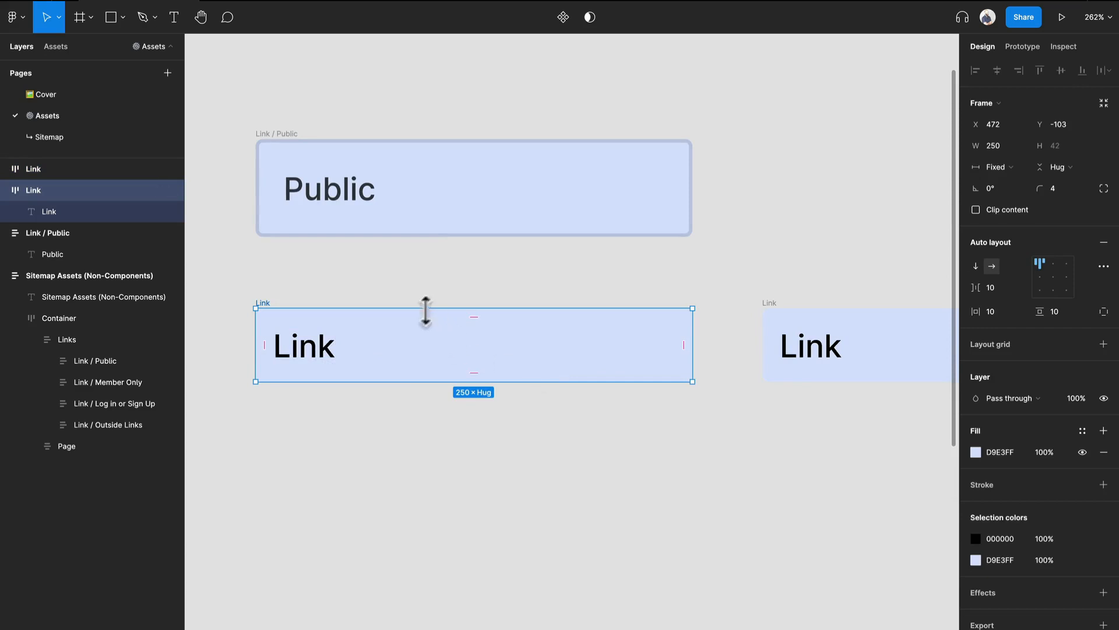
{"action": "left_click", "coordinate": [319, 358]}
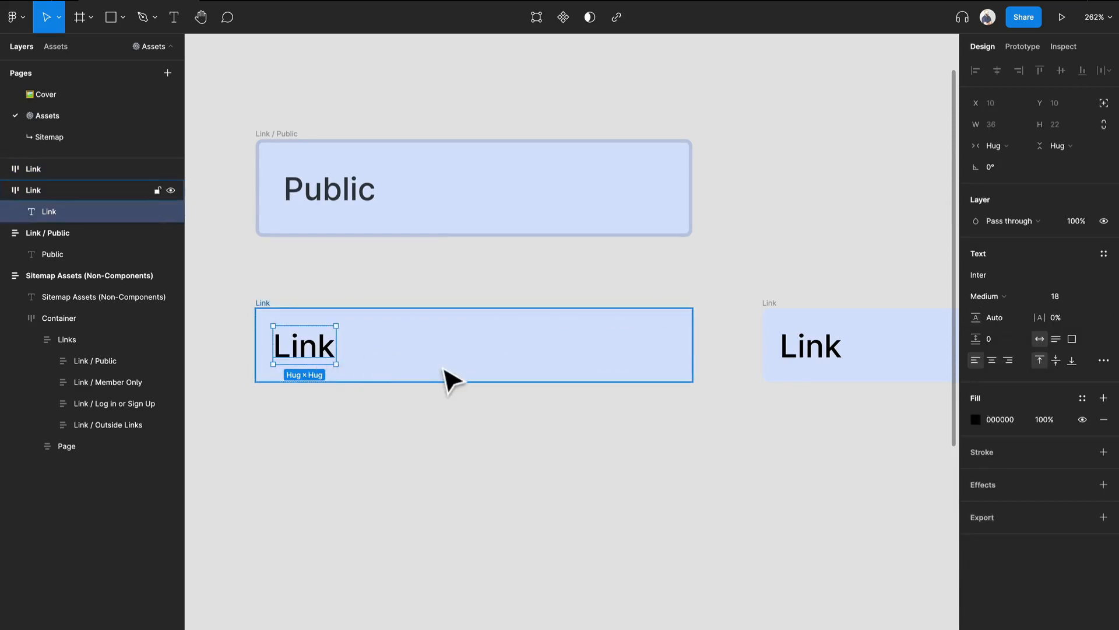
{"action": "left_click", "coordinate": [550, 375]}
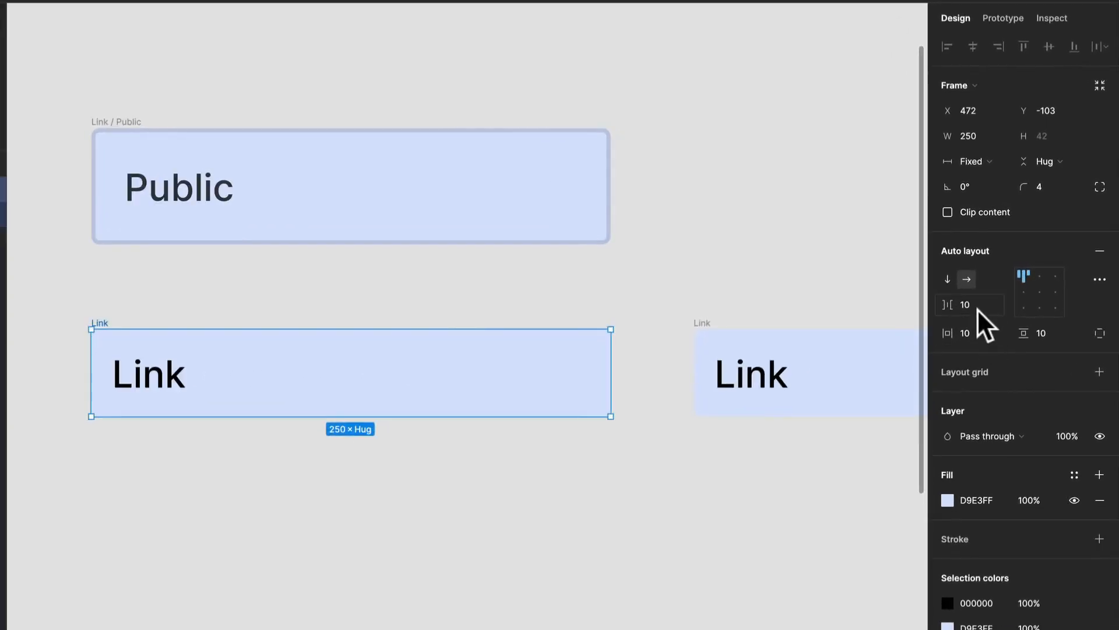
{"action": "left_click", "coordinate": [987, 306]}
{"action": "type", "text": "0"}
{"action": "key", "text": "Return"}
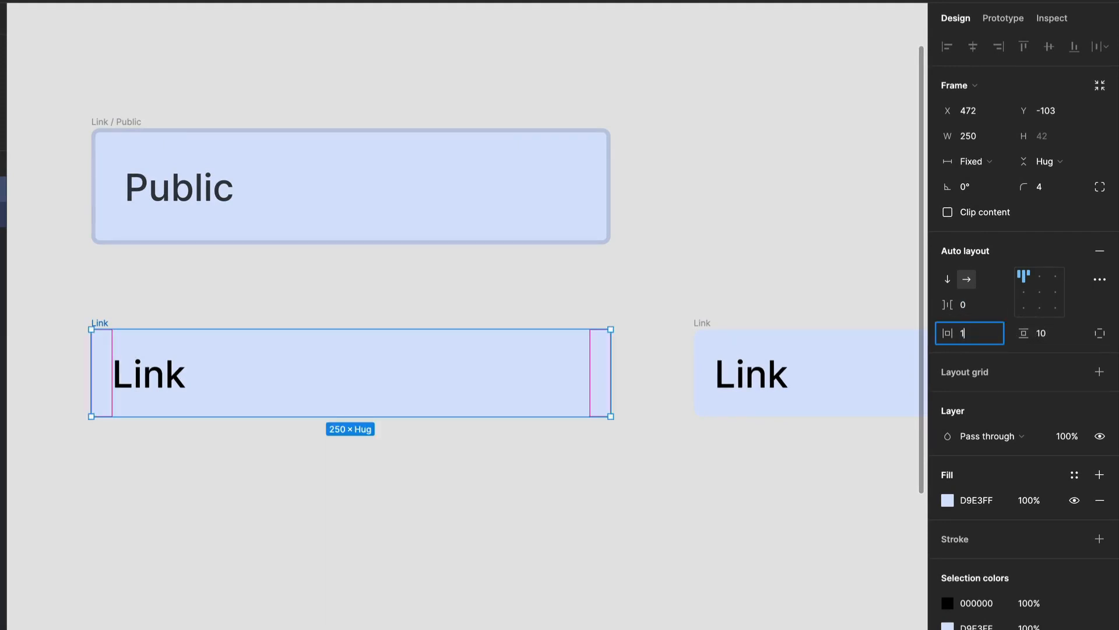
Step: Set the original Link frame's horizontal and vertical padding to 16
{"action": "left_click", "coordinate": [1043, 332]}
{"action": "type", "text": "61"}
{"action": "key", "text": "BackSpace"}
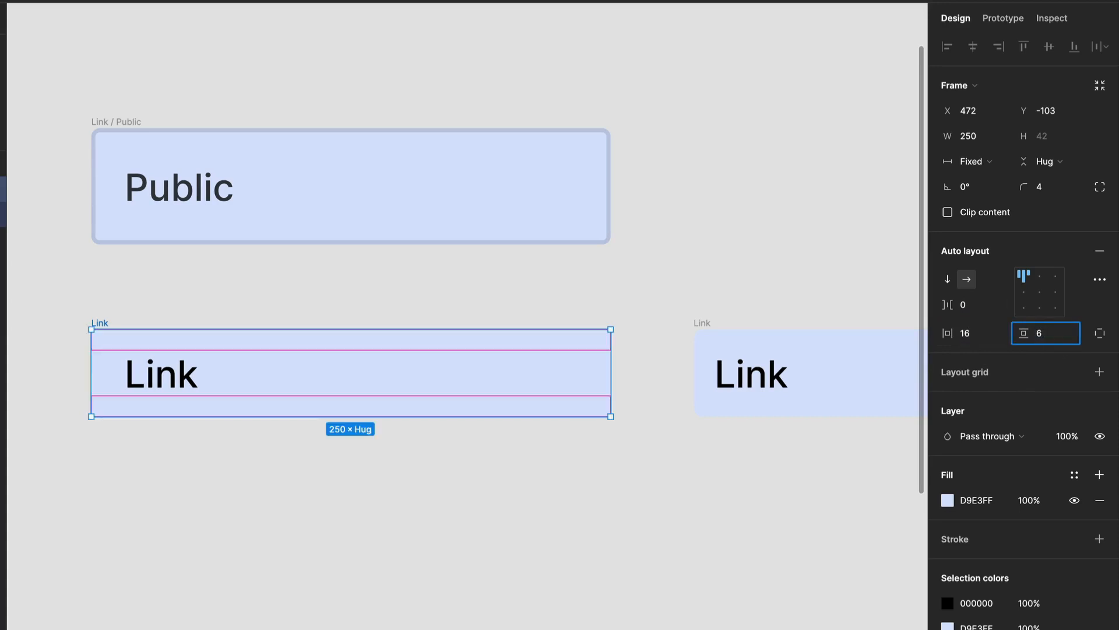
{"action": "key", "text": "Return"}
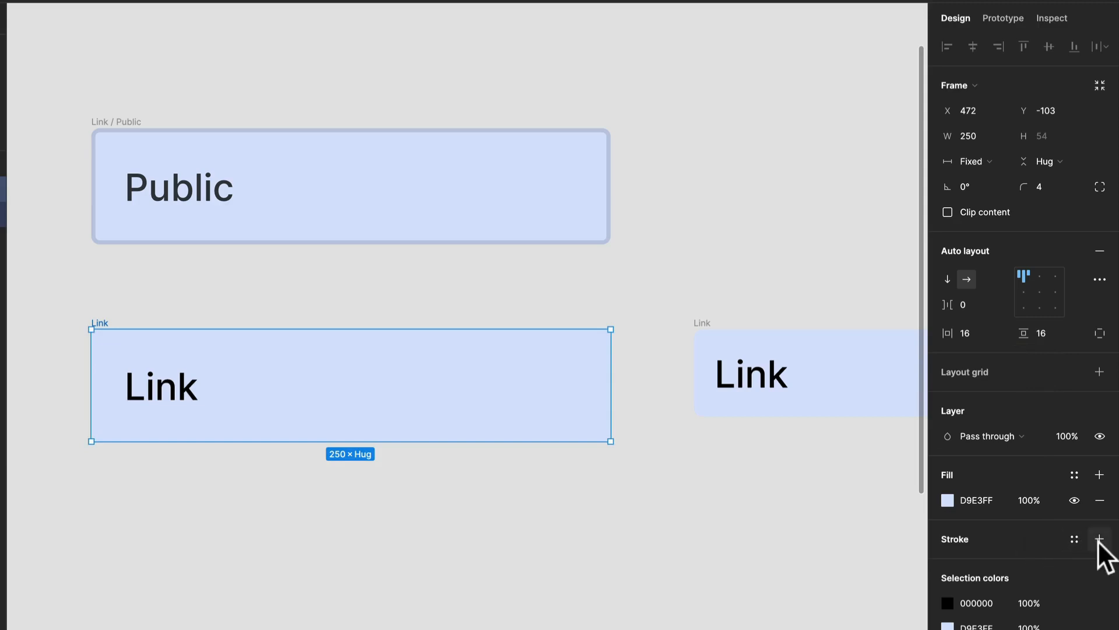
Step: Add an inside stroke to the Link frame, 2 thick, sampling the fill color and darkening it to C0C8DE
{"action": "left_click", "coordinate": [1098, 539]}
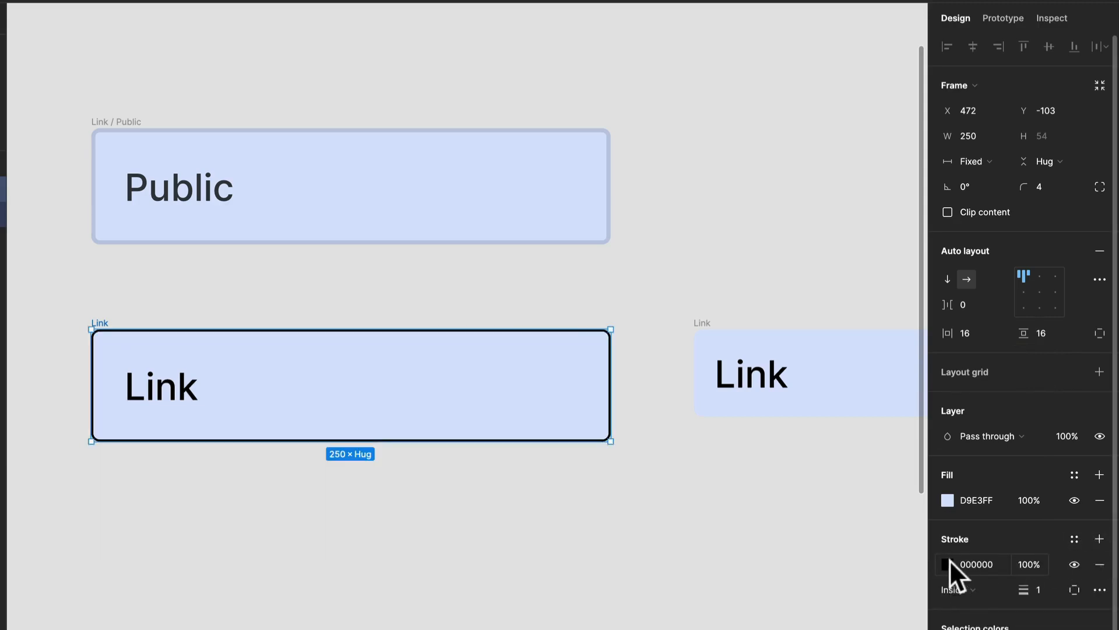
{"action": "left_click", "coordinate": [947, 563]}
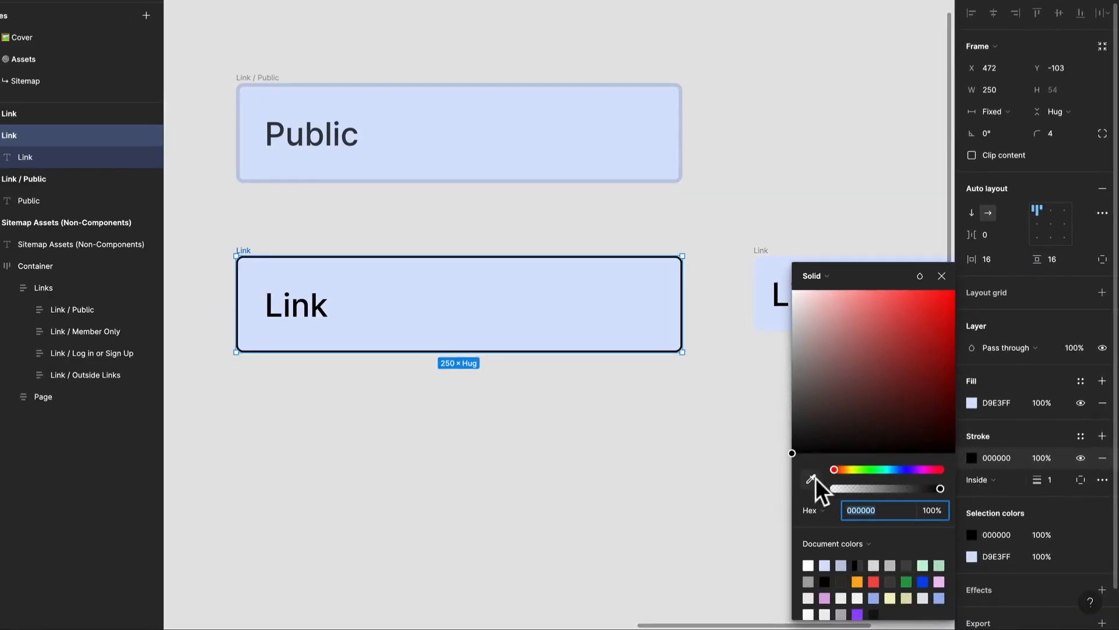
{"action": "left_click", "coordinate": [812, 478]}
{"action": "left_click", "coordinate": [586, 309]}
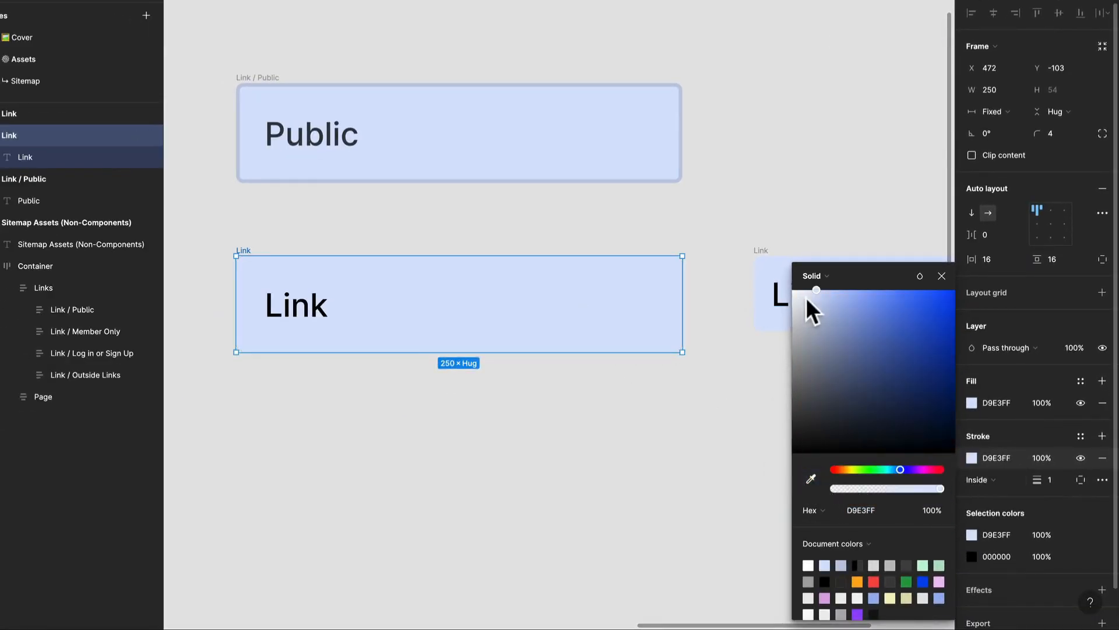
{"action": "left_click", "coordinate": [819, 307]}
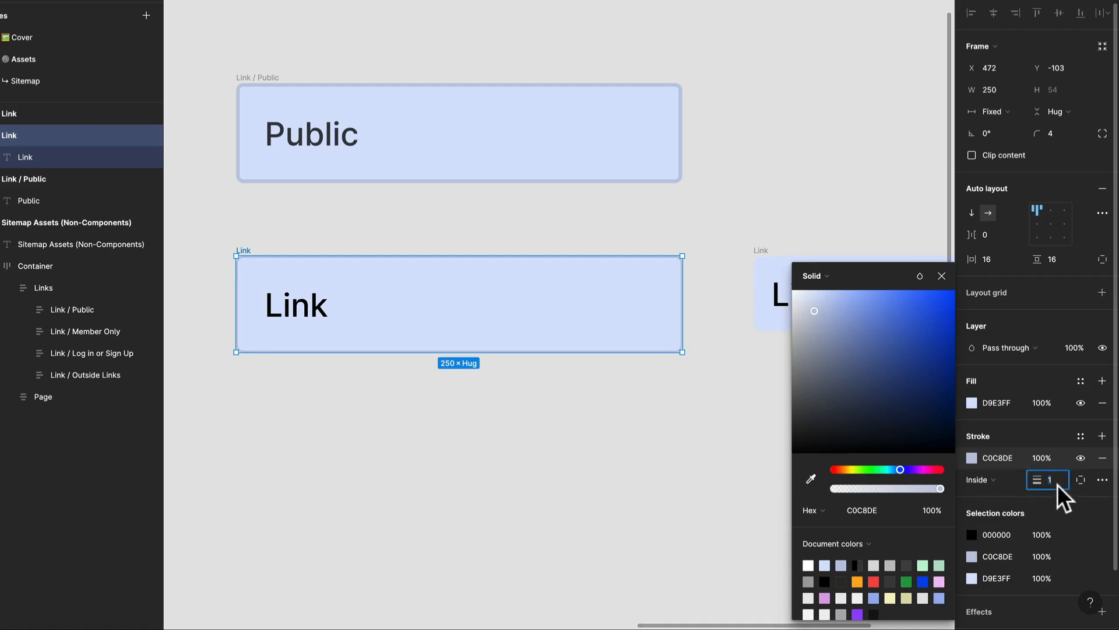
{"action": "type", "text": "2"}
{"action": "key", "text": "Return"}
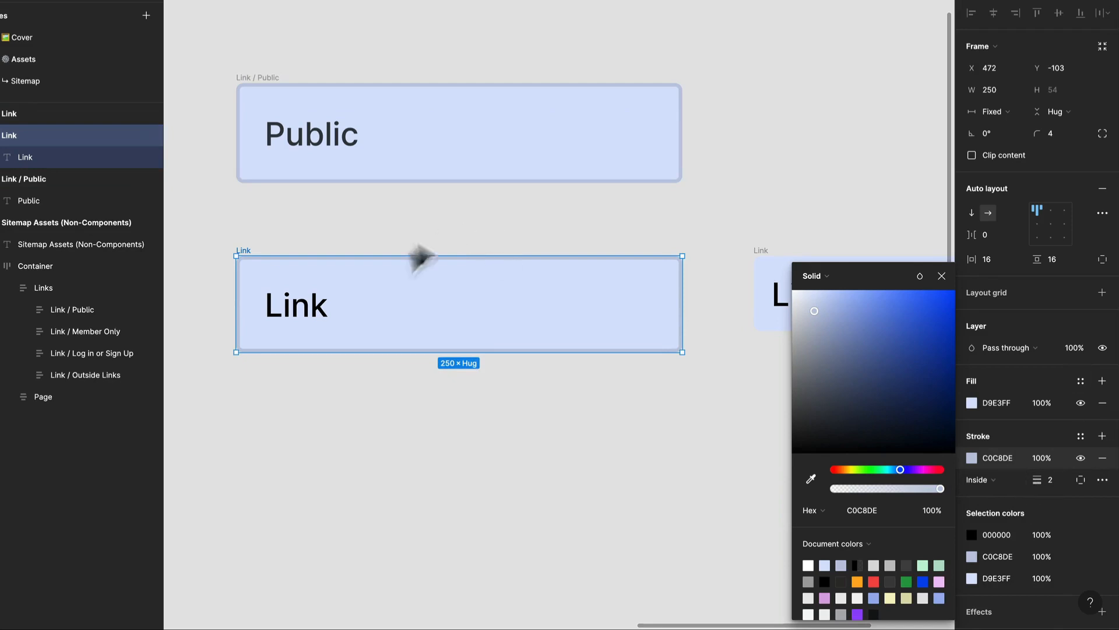
Step: Set the fill opacity of the Link text to 75%
{"action": "left_click", "coordinate": [325, 312]}
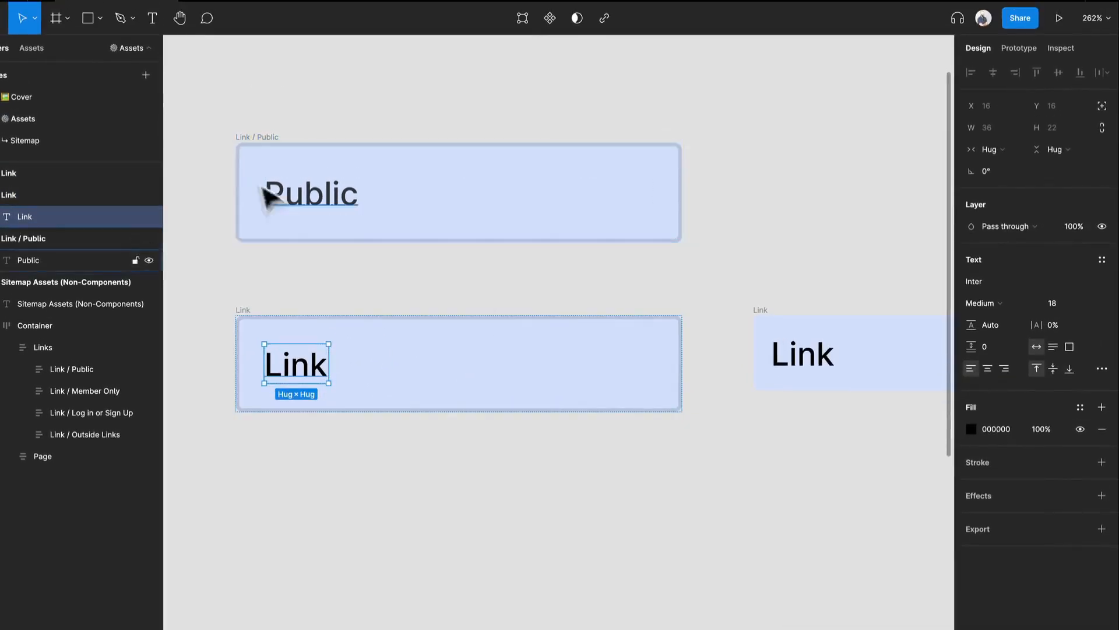
{"action": "left_click", "coordinate": [1042, 432]}
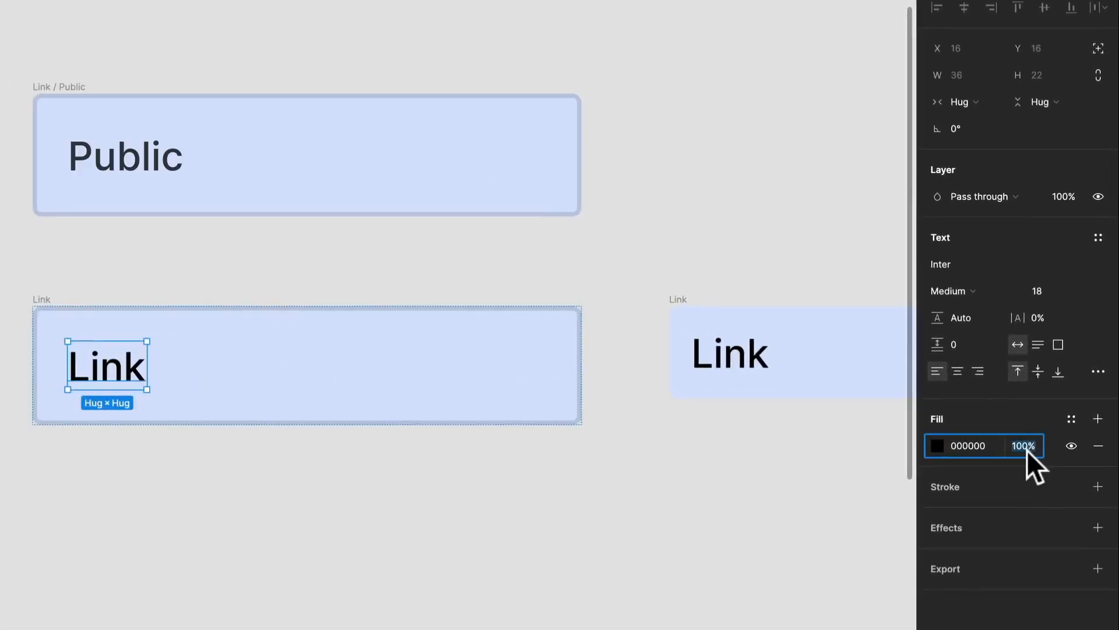
{"action": "type", "text": "75"}
{"action": "key", "text": "Return"}
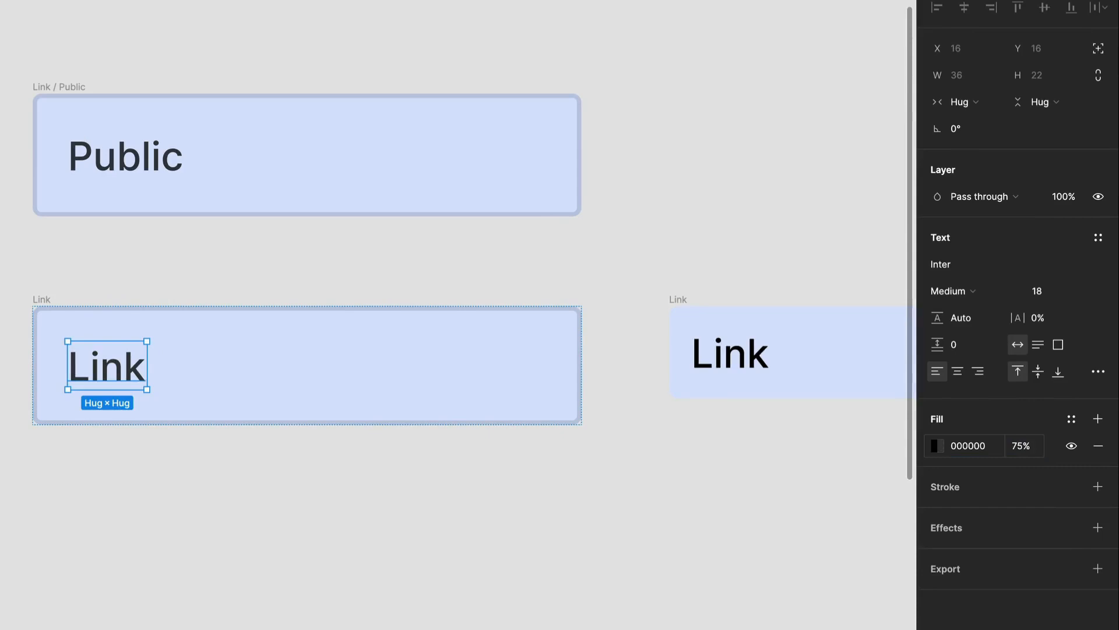
Step: Nudge the styled Link frame sideways to X 475 and delete the older Link duplicate beside it
{"action": "left_click", "coordinate": [188, 465]}
{"action": "left_click", "coordinate": [239, 375]}
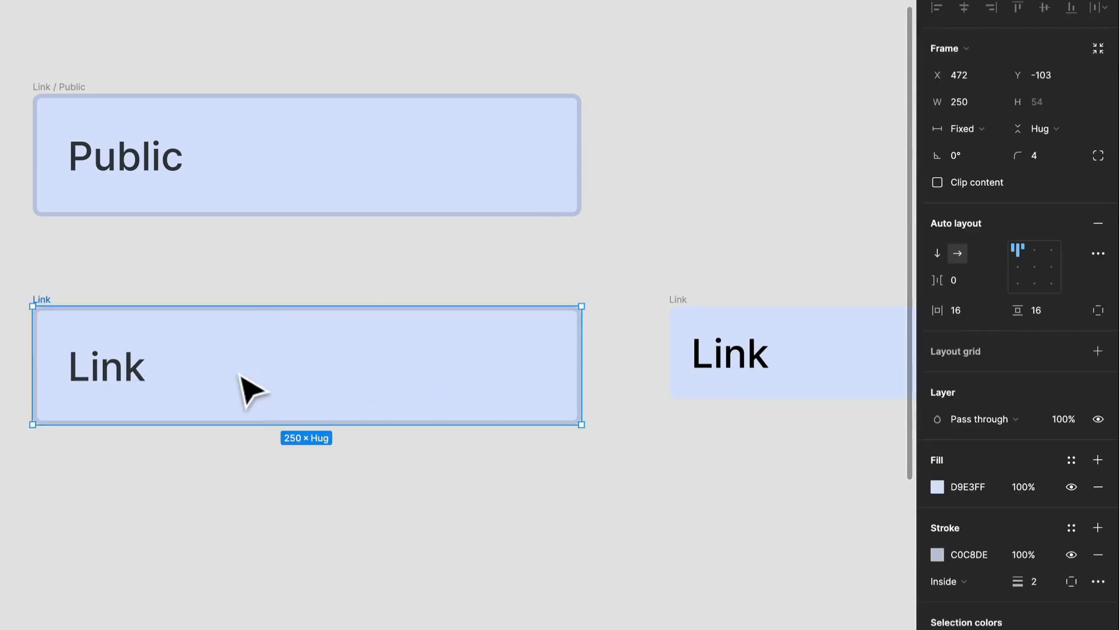
{"action": "left_click_drag", "start_coordinate": [251, 391], "coordinate": [257, 389]}
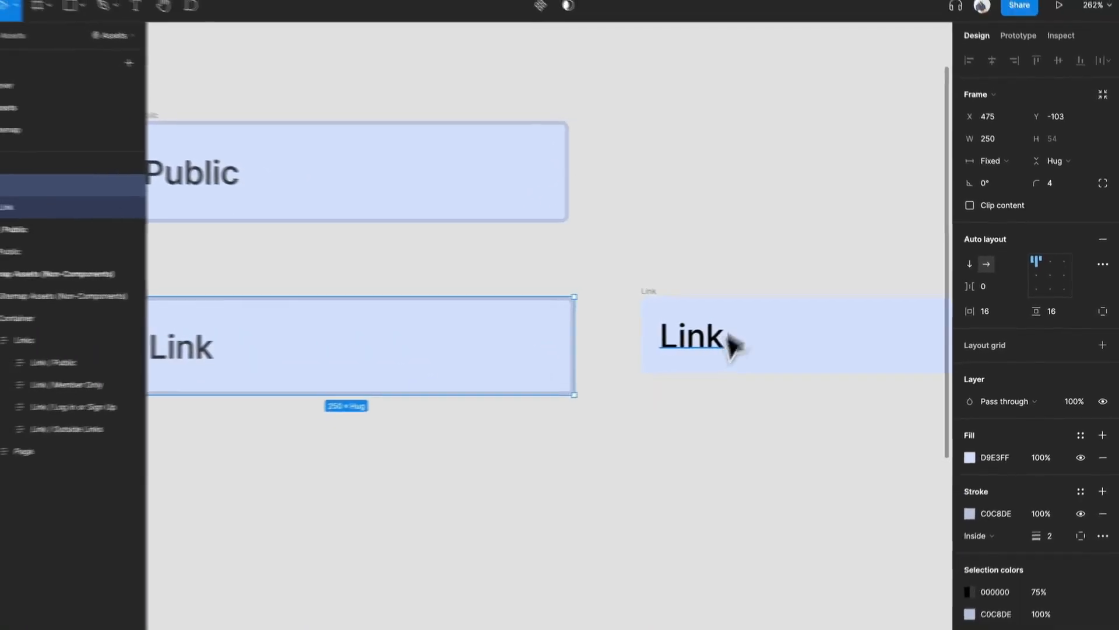
{"action": "left_click", "coordinate": [647, 299]}
{"action": "key", "text": "Delete"}
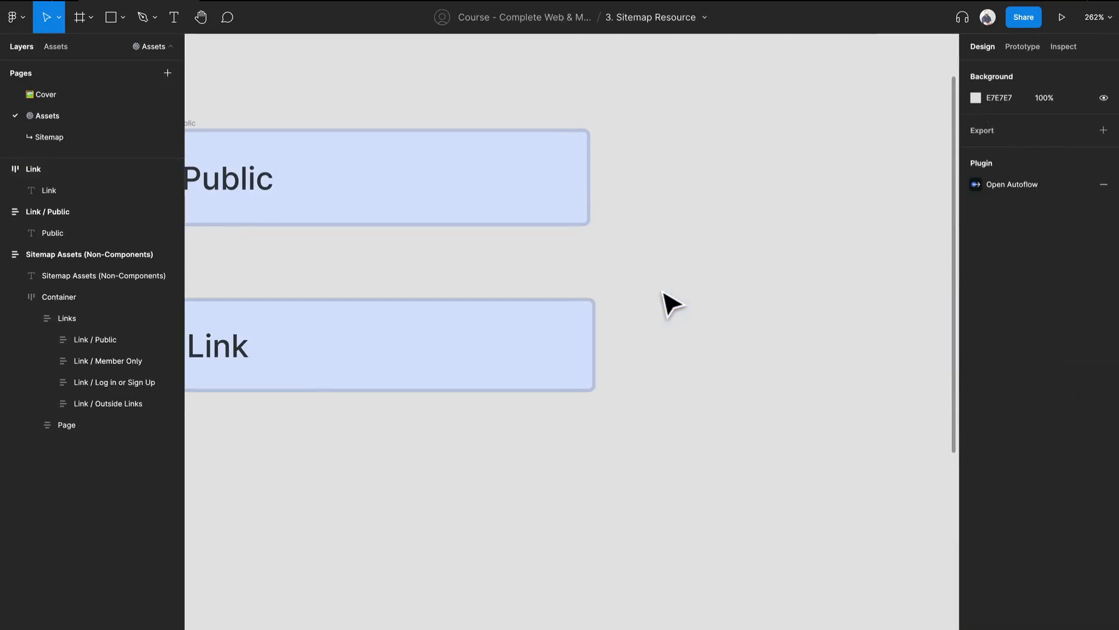
Step: Duplicate the styled Link frame beside the original
{"action": "left_click", "coordinate": [307, 324]}
{"action": "scroll", "coordinate": [307, 321], "scroll_direction": "down", "scroll_amount": 2}
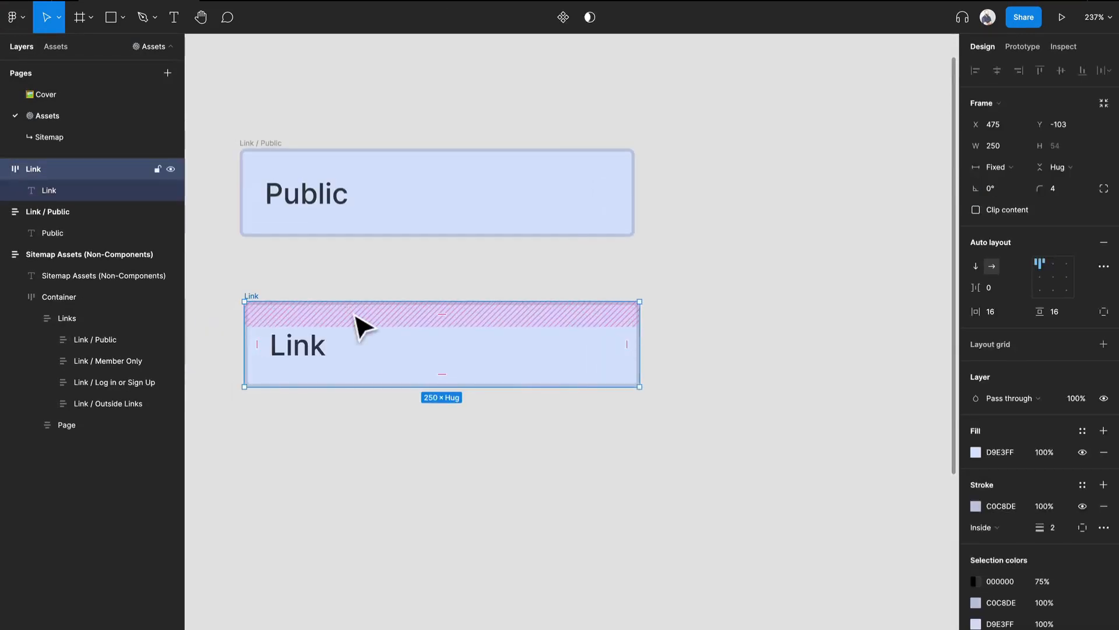
{"action": "key", "text": "ctrl+d"}
{"action": "double_click", "coordinate": [581, 345]}
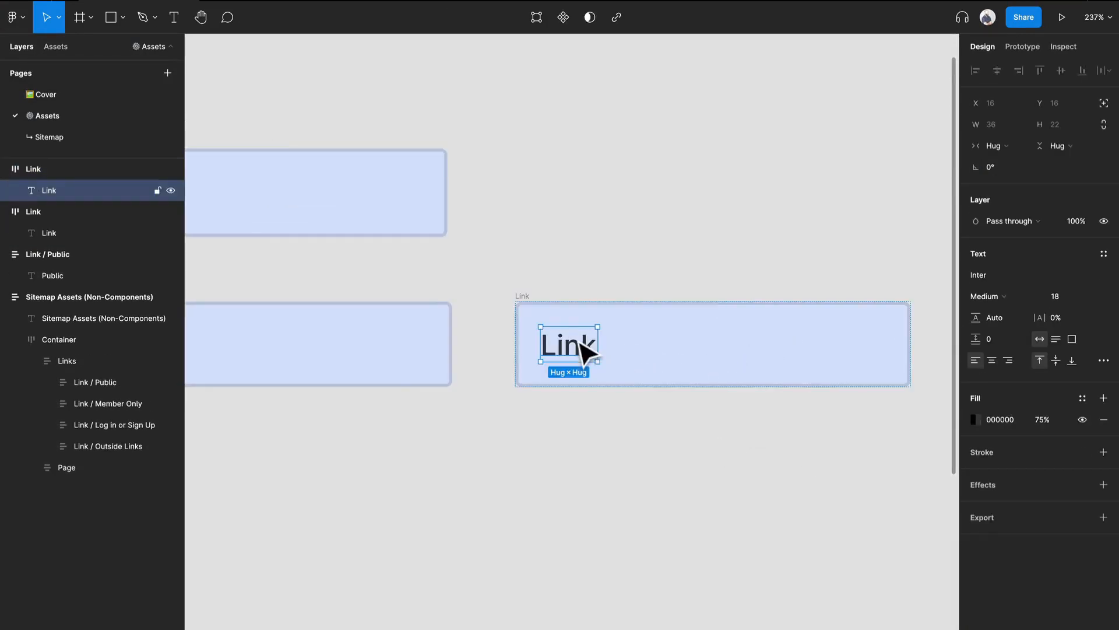
{"action": "left_click_drag", "start_coordinate": [442, 230], "coordinate": [637, 200]}
Step: Replace the text in the original Link frame with "This Is A Very Long Link"
{"action": "double_click", "coordinate": [324, 316]}
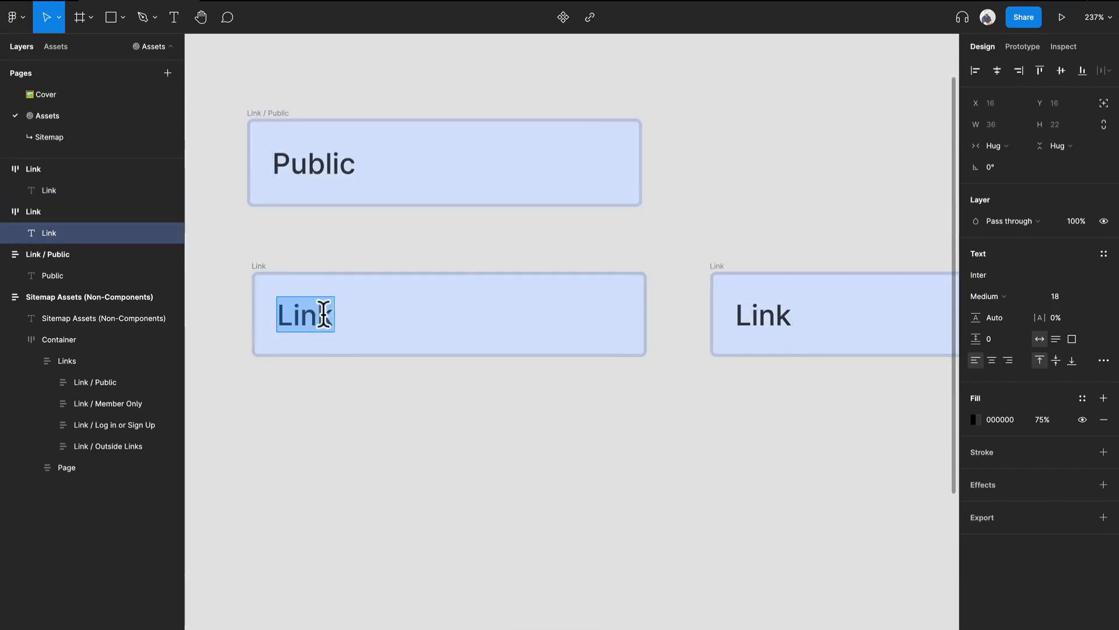
{"action": "left_click", "coordinate": [330, 313]}
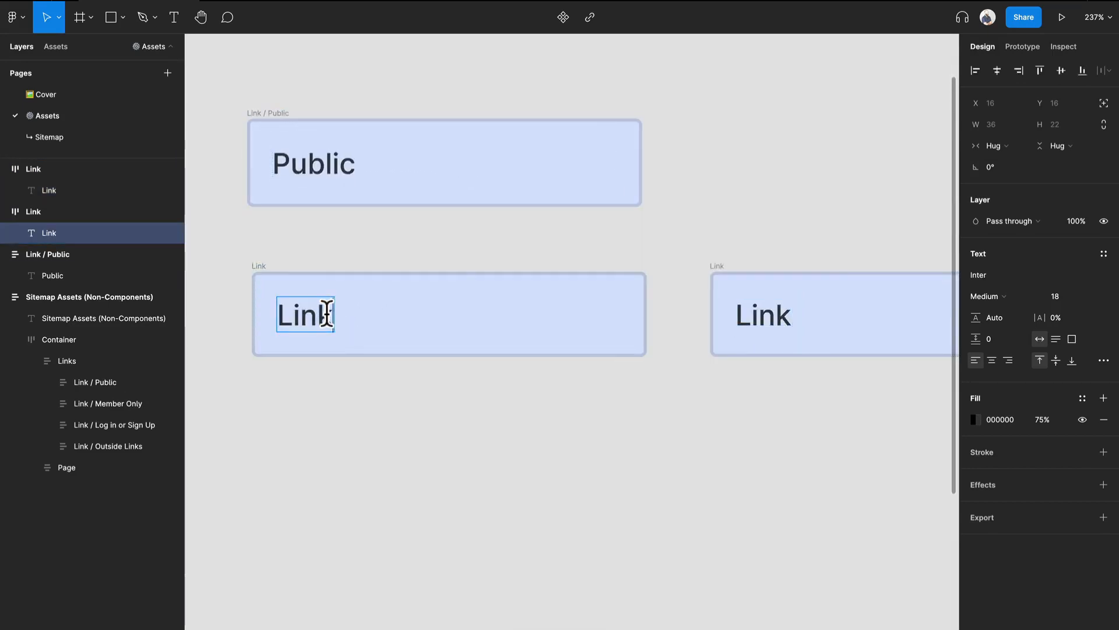
{"action": "double_click", "coordinate": [329, 313]}
{"action": "type", "text": "This Is A Very Long"}
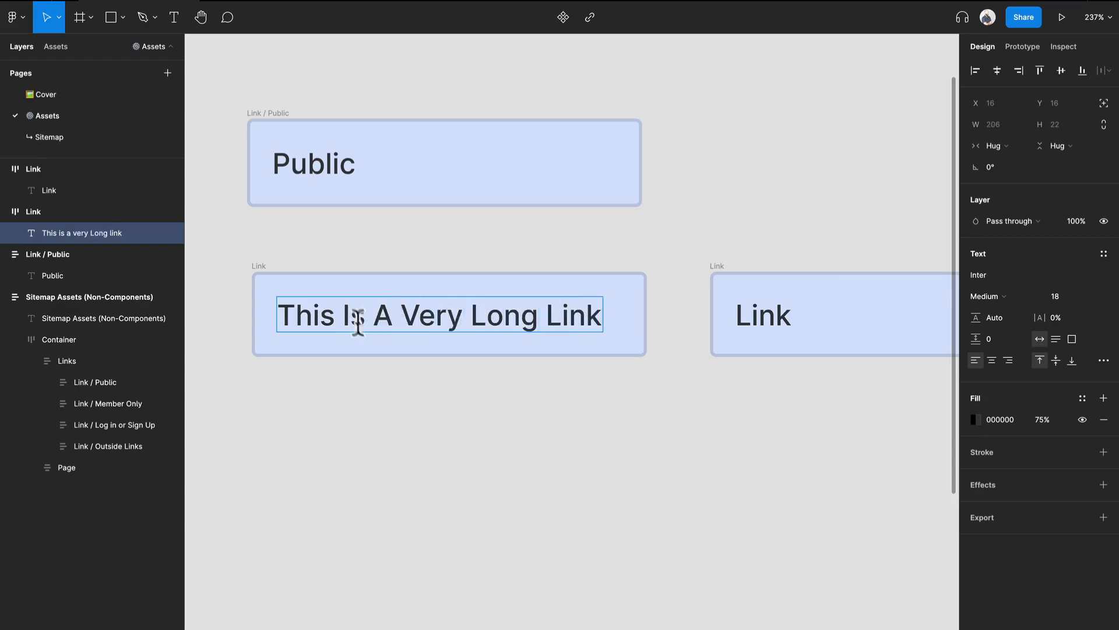
{"action": "key", "text": "Escape"}
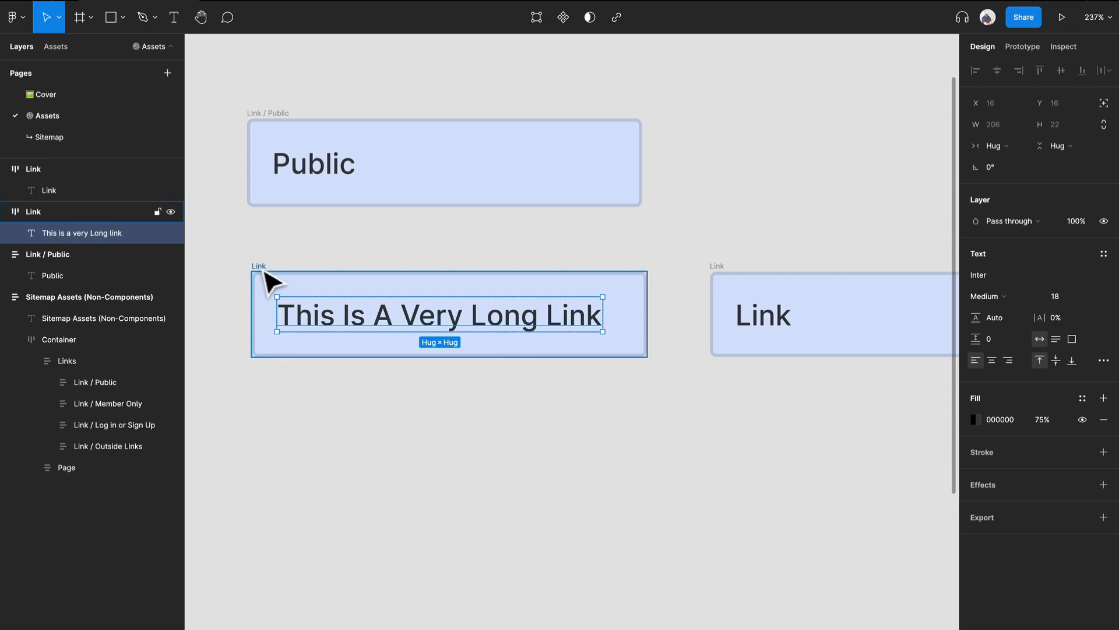
Step: Set the long text's horizontal resizing to fill the container and narrow the original Link frame to 185
{"action": "left_click", "coordinate": [1007, 146]}
{"action": "left_click", "coordinate": [1012, 159]}
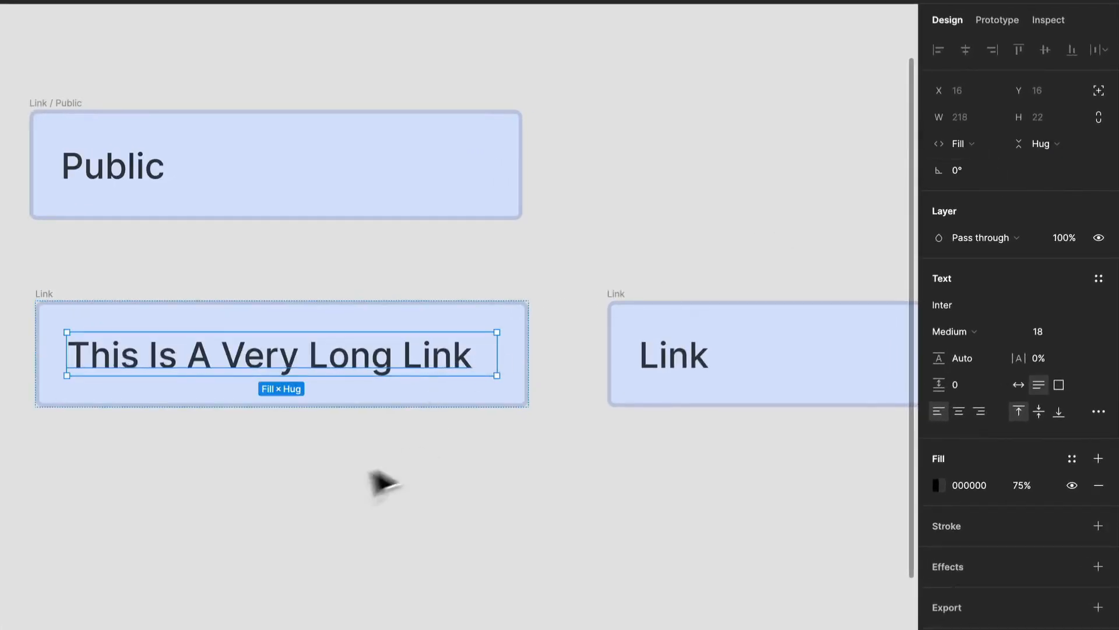
{"action": "left_click", "coordinate": [381, 483]}
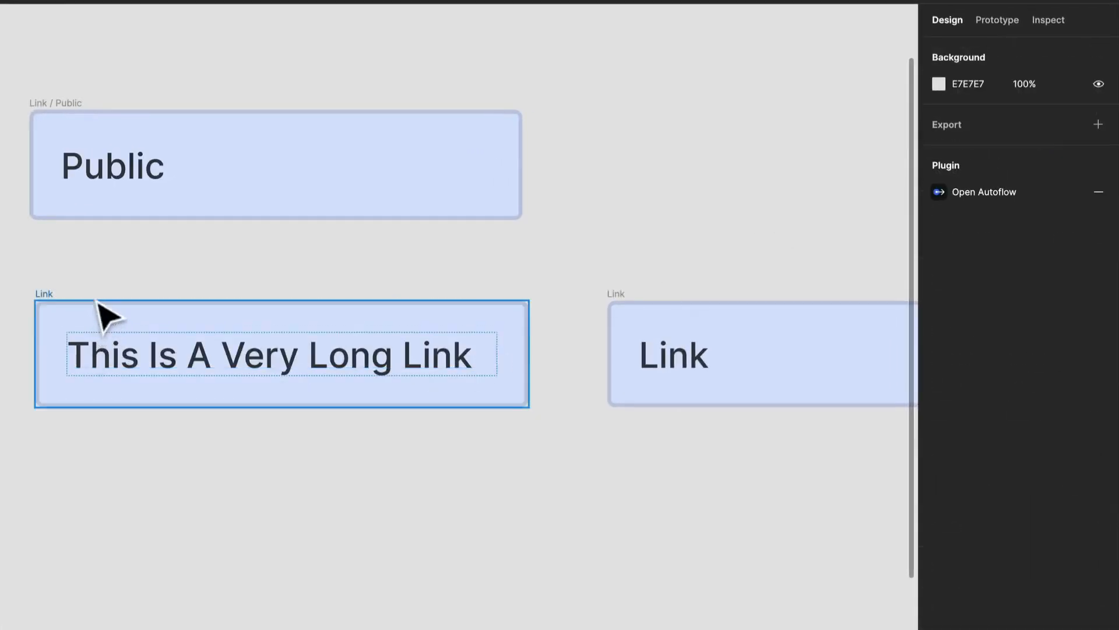
{"action": "left_click", "coordinate": [50, 301]}
{"action": "left_click_drag", "start_coordinate": [530, 368], "coordinate": [401, 363]}
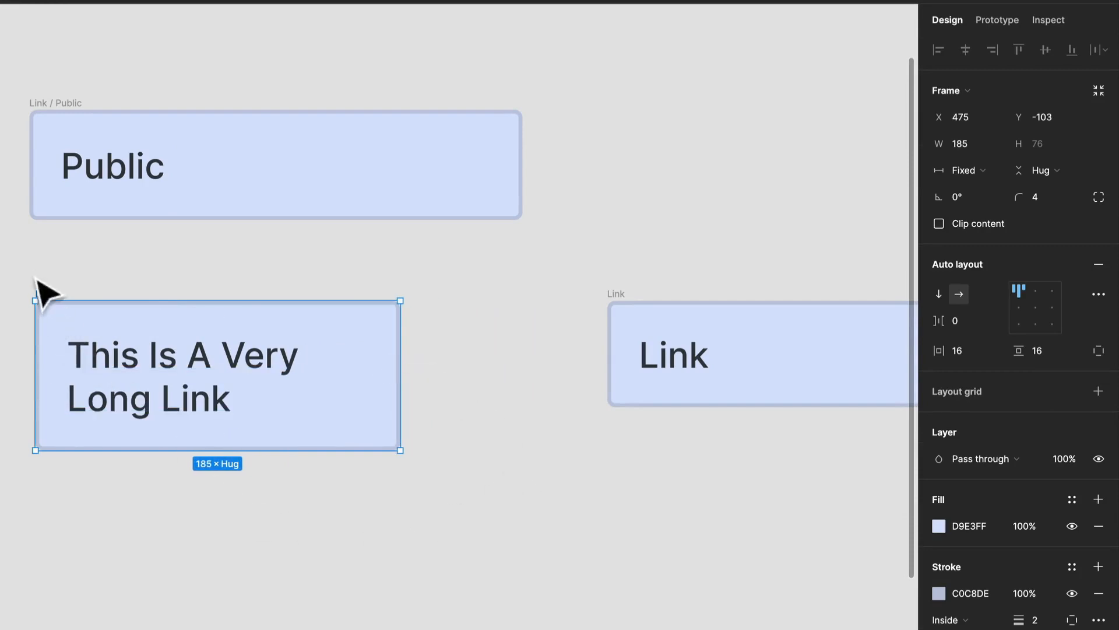
Step: Set the duplicate Link frame's vertical resizing to Fixed height
{"action": "left_click", "coordinate": [695, 325]}
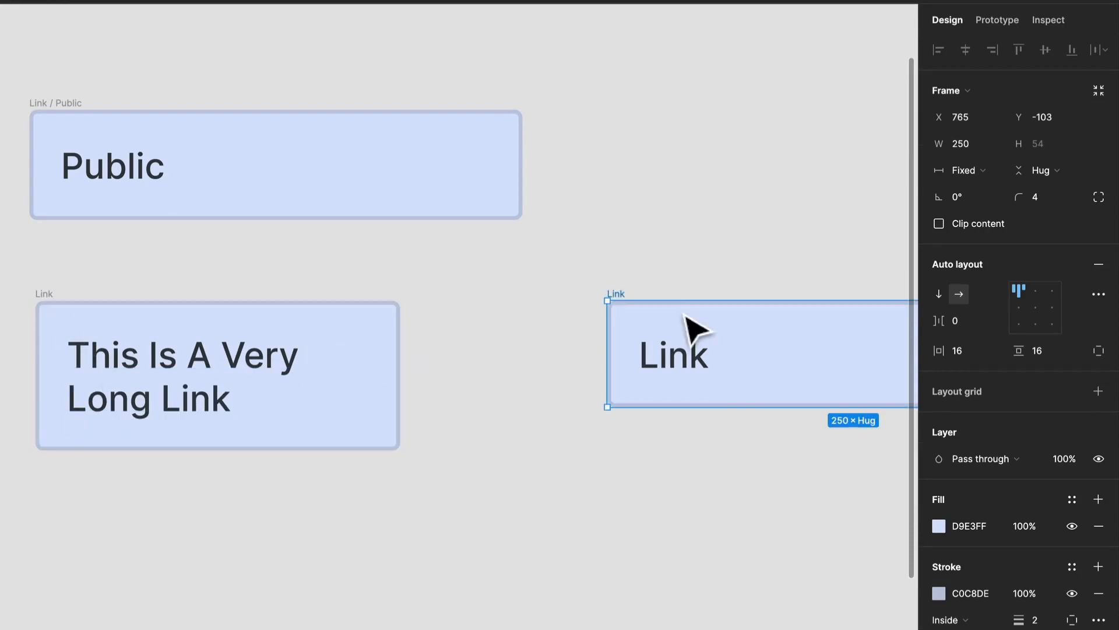
{"action": "left_click", "coordinate": [1037, 171]}
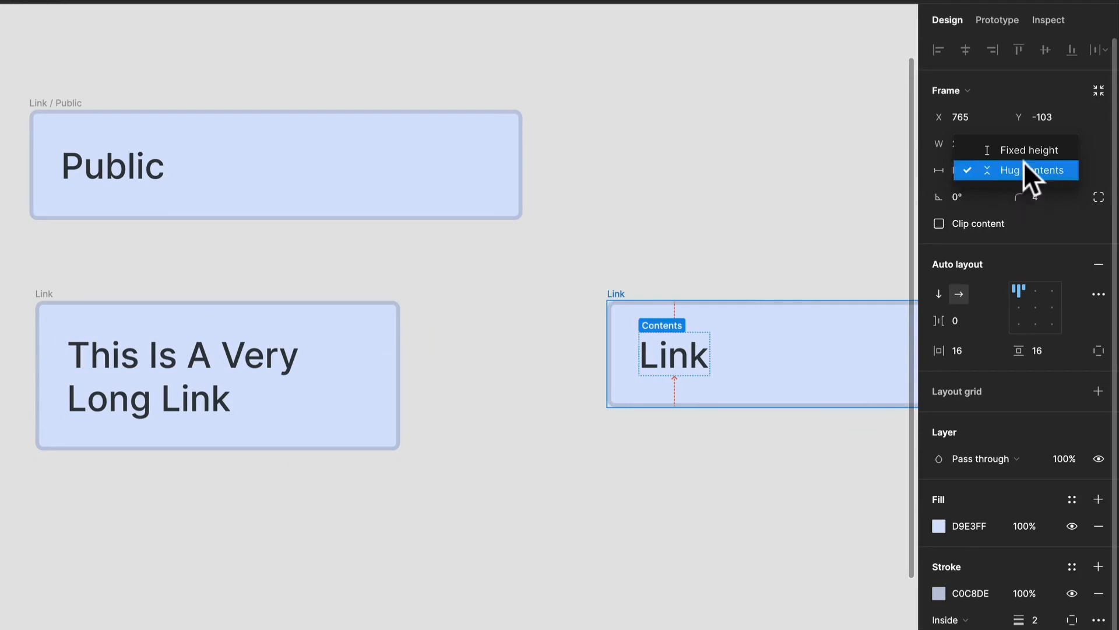
{"action": "left_click", "coordinate": [1024, 155]}
{"action": "scroll", "coordinate": [362, 320], "scroll_direction": "right", "scroll_amount": 2}
{"action": "scroll", "coordinate": [361, 320], "scroll_direction": "right", "scroll_amount": 5}
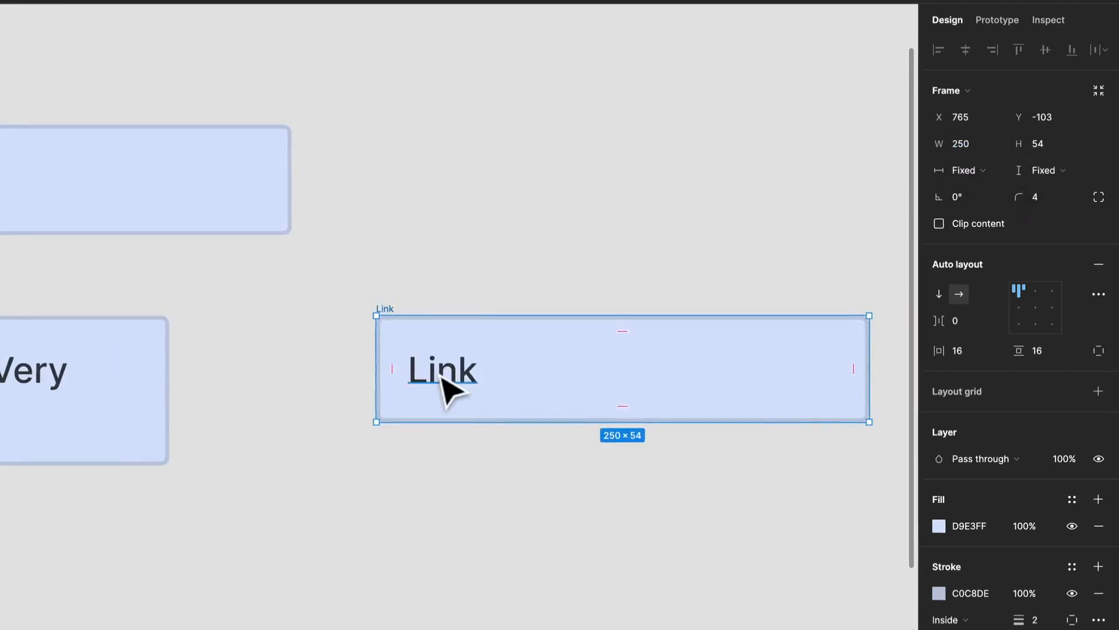
Step: Copy the long link text from the original frame and paste it over the text in the duplicate Link frame
{"action": "double_click", "coordinate": [440, 376]}
{"action": "double_click", "coordinate": [5, 380]}
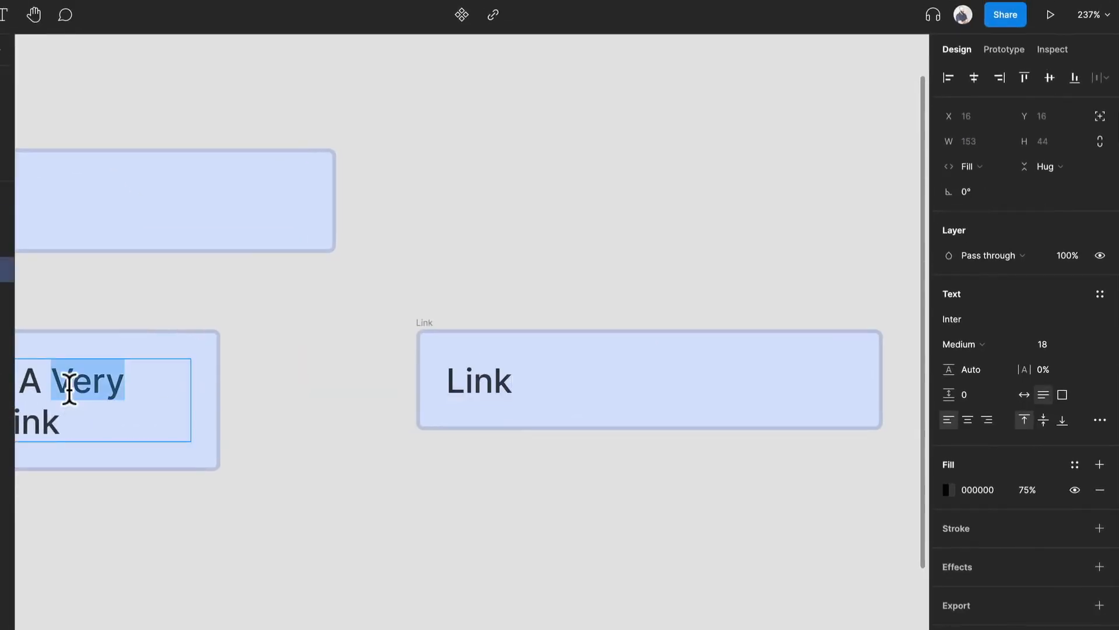
{"action": "key", "text": "ctrl+a"}
{"action": "key", "text": "ctrl+c"}
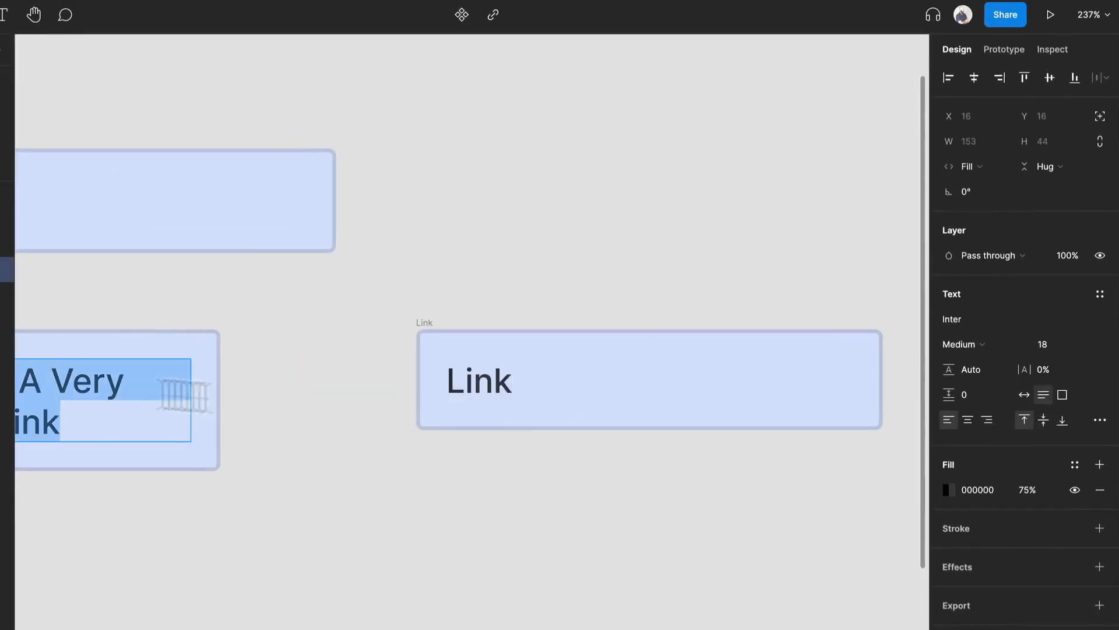
{"action": "double_click", "coordinate": [470, 381]}
{"action": "key", "text": "ctrl+v"}
{"action": "key", "text": "Escape"}
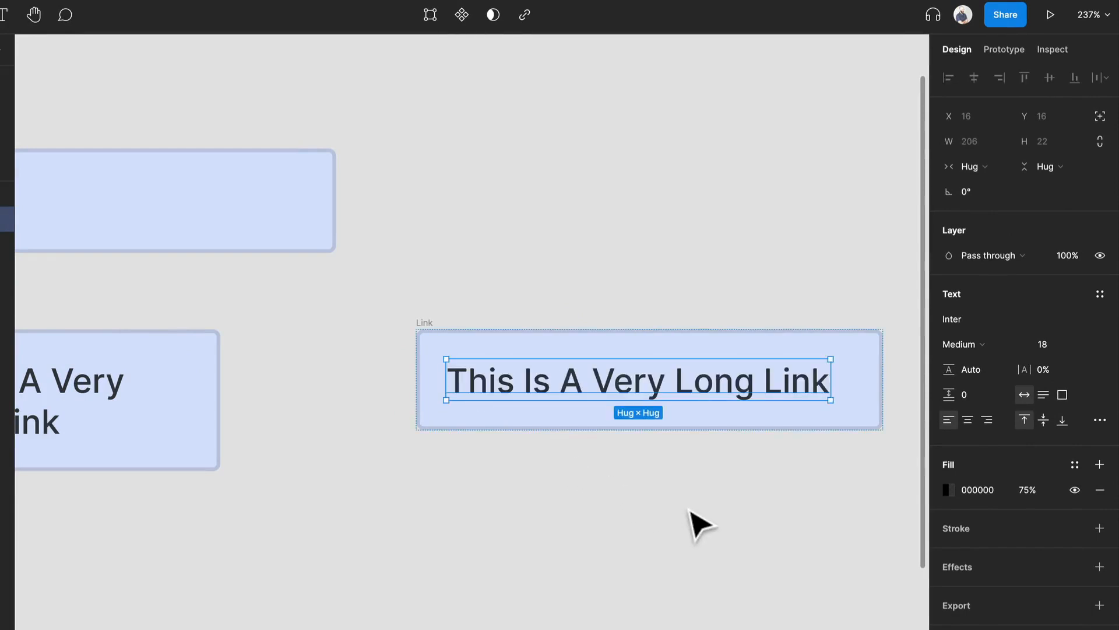
Step: Set the duplicate's text to fill its container horizontally and narrow the duplicate Link frame to 182
{"action": "left_click", "coordinate": [969, 166]}
{"action": "left_click", "coordinate": [983, 185]}
{"action": "left_click", "coordinate": [447, 313]}
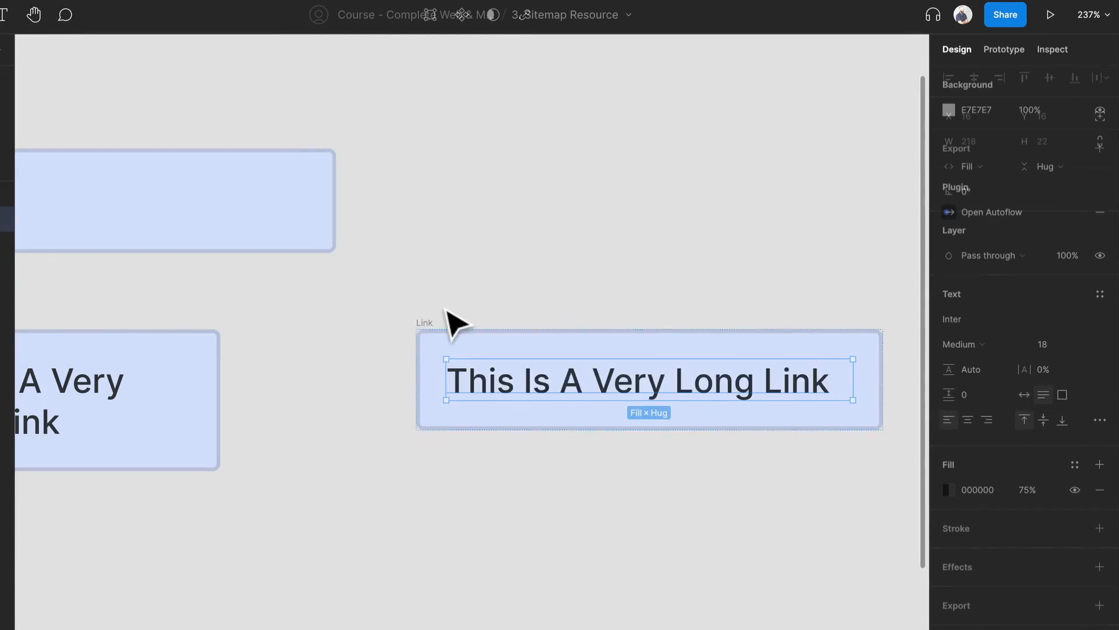
{"action": "left_click", "coordinate": [431, 323]}
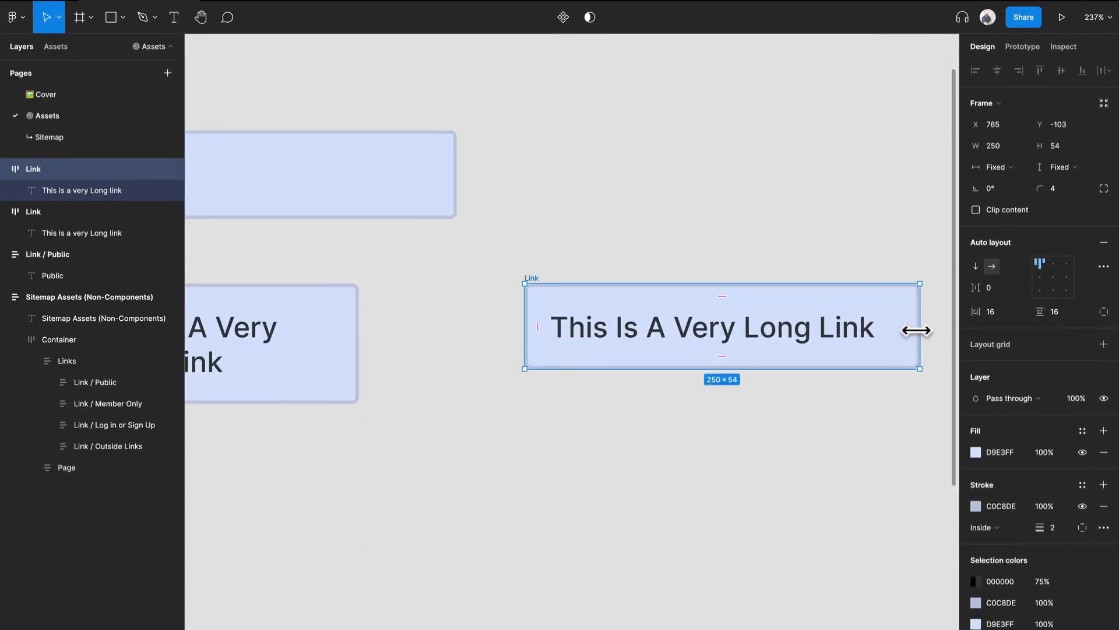
{"action": "left_click_drag", "start_coordinate": [904, 336], "coordinate": [814, 348]}
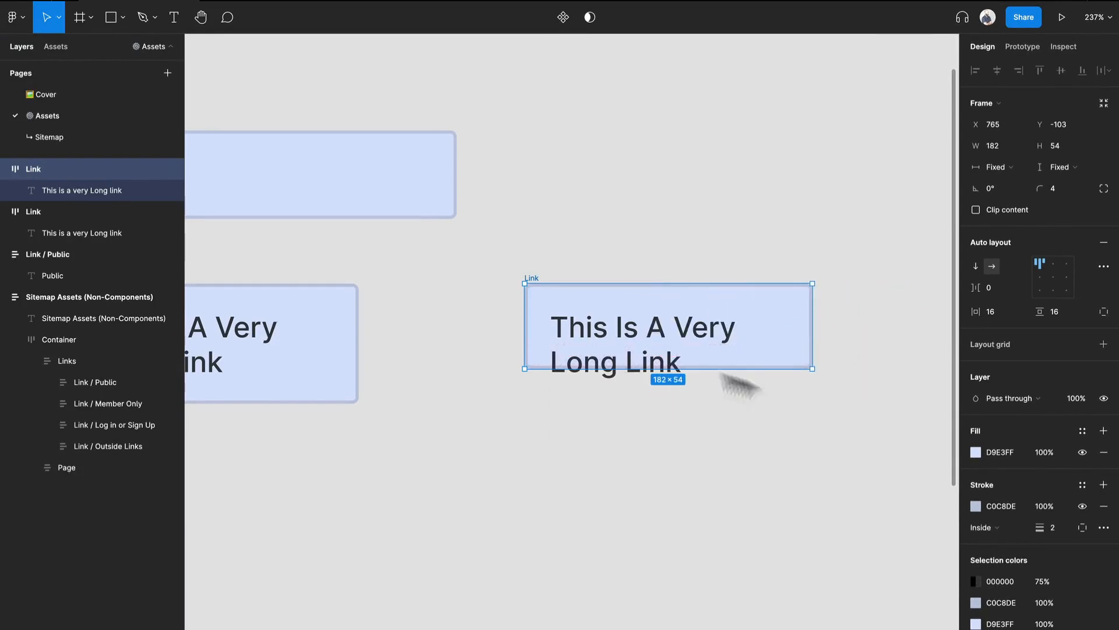
Step: Compare the fixed-height duplicate with the original Link frame, and delete the duplicate
{"action": "double_click", "coordinate": [616, 349]}
{"action": "left_click", "coordinate": [751, 513]}
{"action": "scroll", "coordinate": [430, 432], "scroll_direction": "down", "scroll_amount": 2}
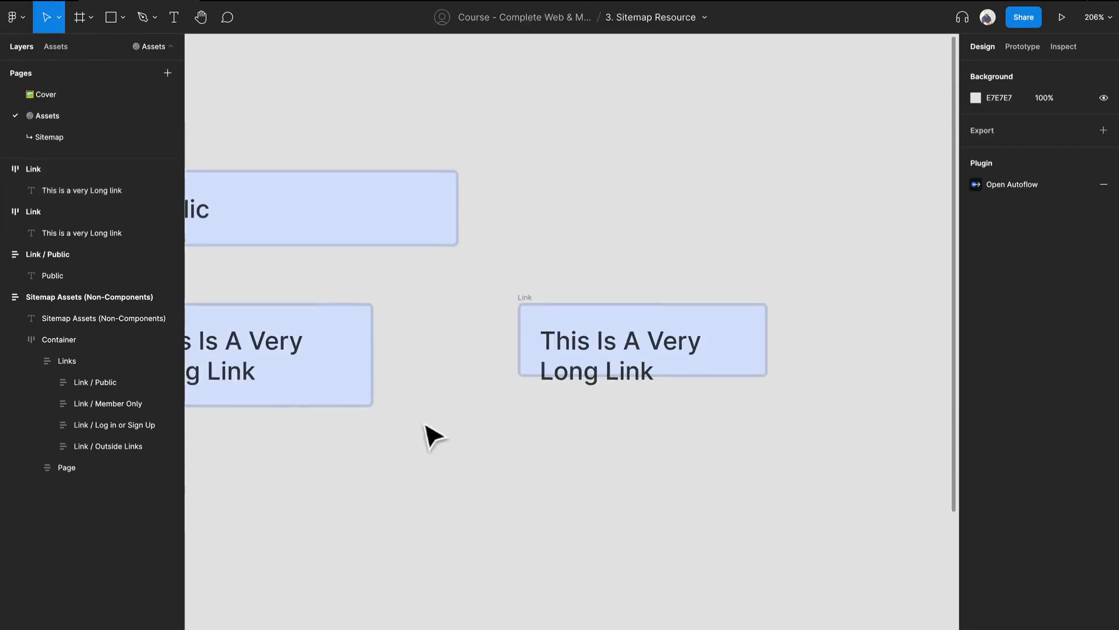
{"action": "scroll", "coordinate": [548, 440], "scroll_direction": "left", "scroll_amount": 5}
{"action": "scroll", "coordinate": [548, 440], "scroll_direction": "up", "scroll_amount": 2}
{"action": "left_click", "coordinate": [736, 344]}
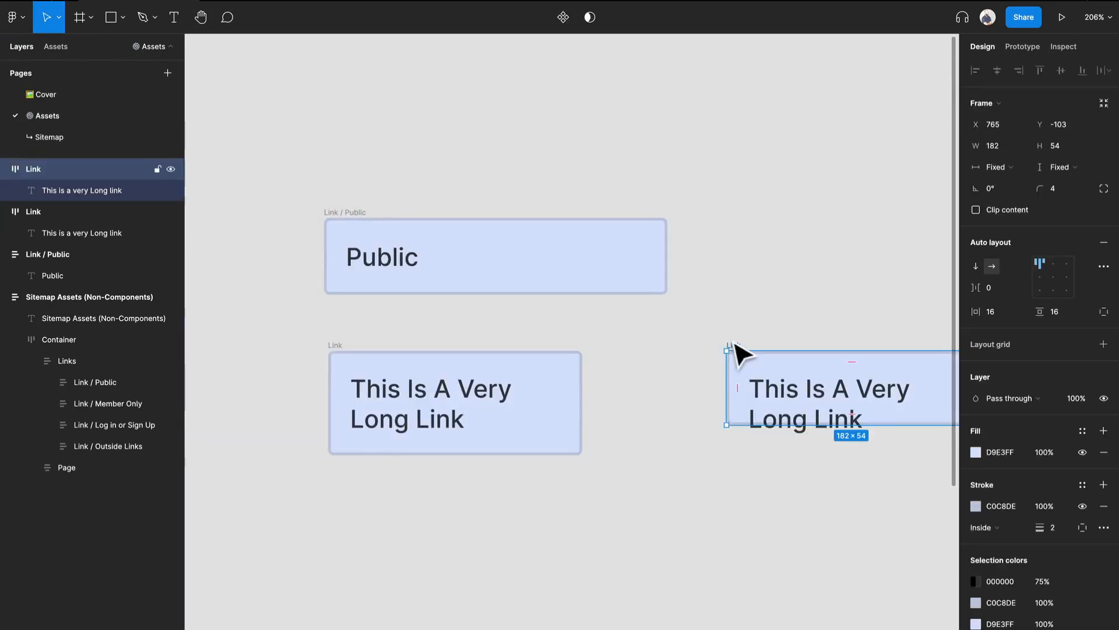
{"action": "key", "text": "Delete"}
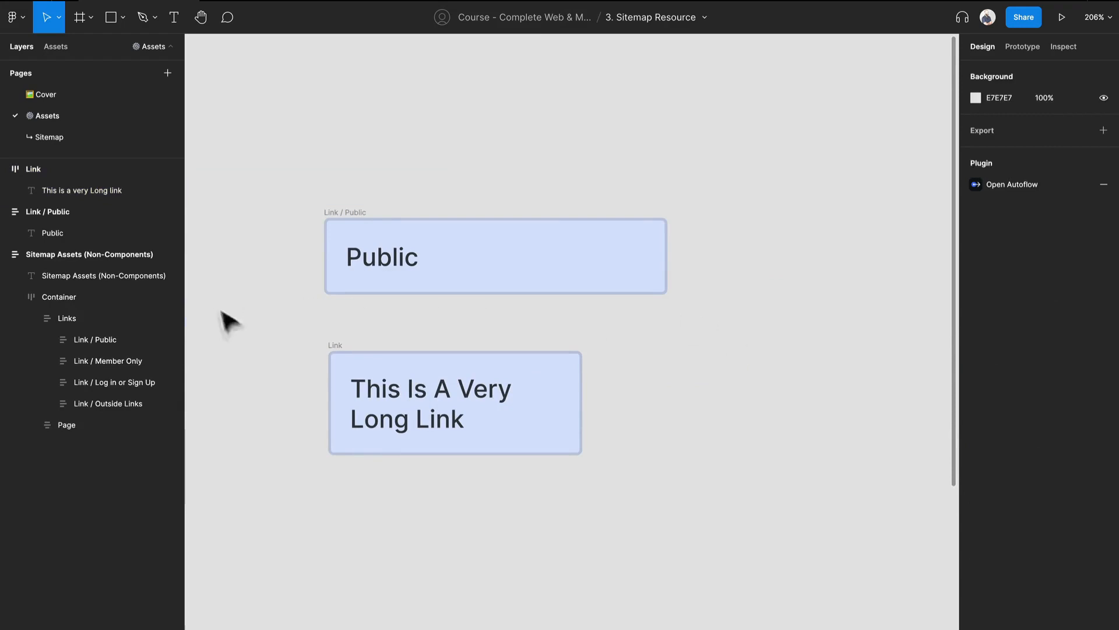
Step: Delete the Link / Public sample block above the rebuilt Link frame
{"action": "left_click", "coordinate": [338, 354]}
{"action": "scroll", "coordinate": [467, 309], "scroll_direction": "down", "scroll_amount": 2}
{"action": "scroll", "coordinate": [629, 298], "scroll_direction": "left", "scroll_amount": 5}
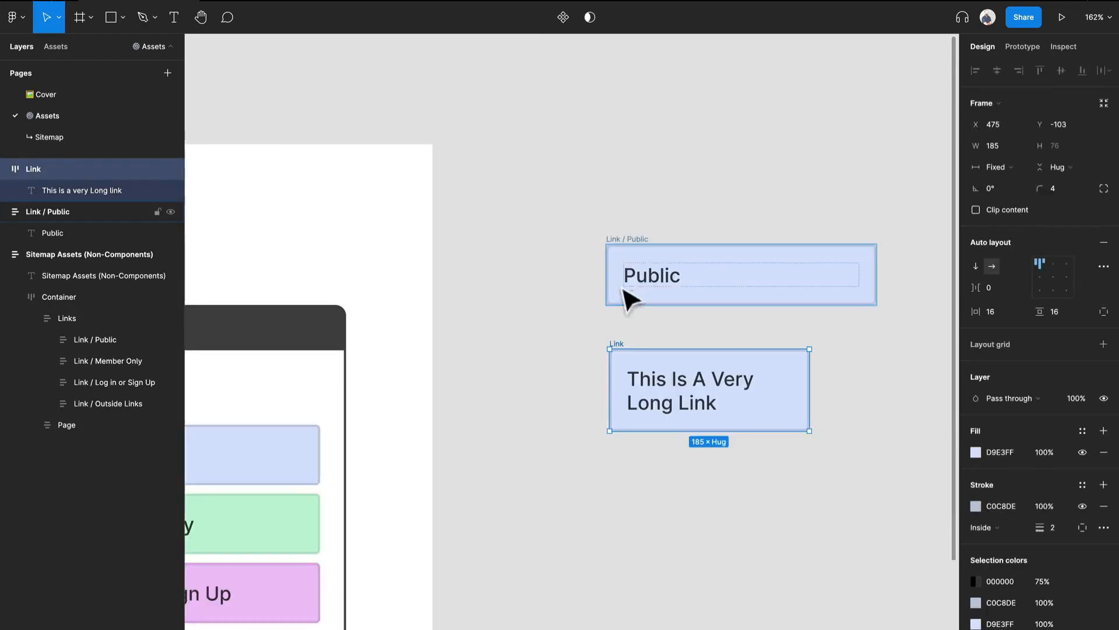
{"action": "left_click", "coordinate": [629, 243]}
{"action": "key", "text": "Delete"}
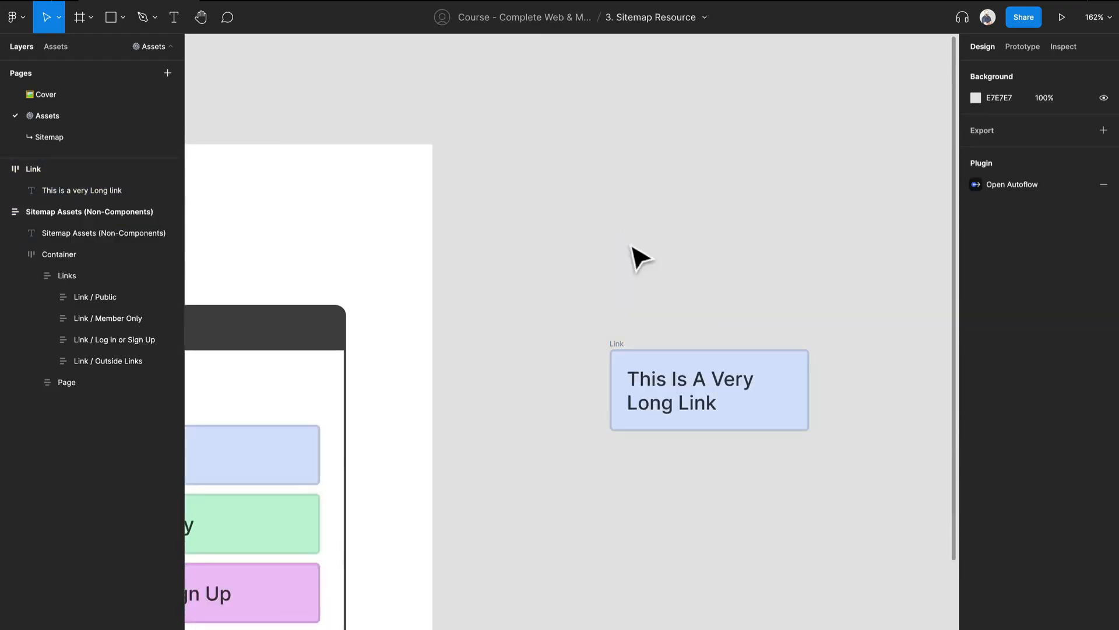
Step: Examine the Links column of the sitemap assets and its Member Only, Log In Or Sign Up and Outside Link blocks
{"action": "left_click_drag", "start_coordinate": [444, 432], "coordinate": [929, 270]}
{"action": "left_click", "coordinate": [432, 242]}
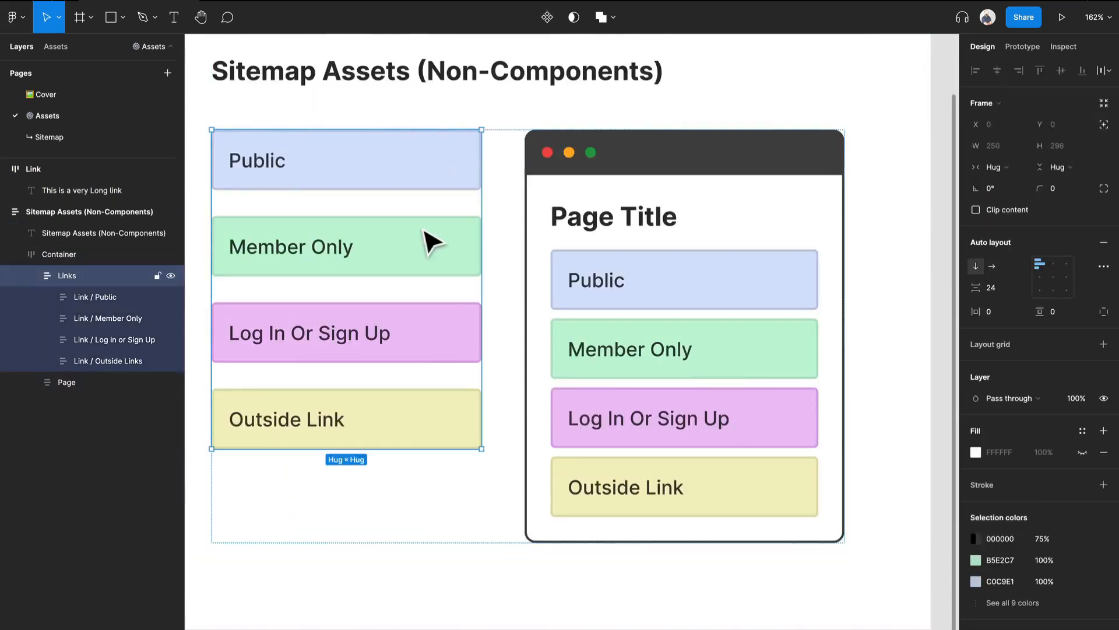
{"action": "left_click", "coordinate": [431, 242]}
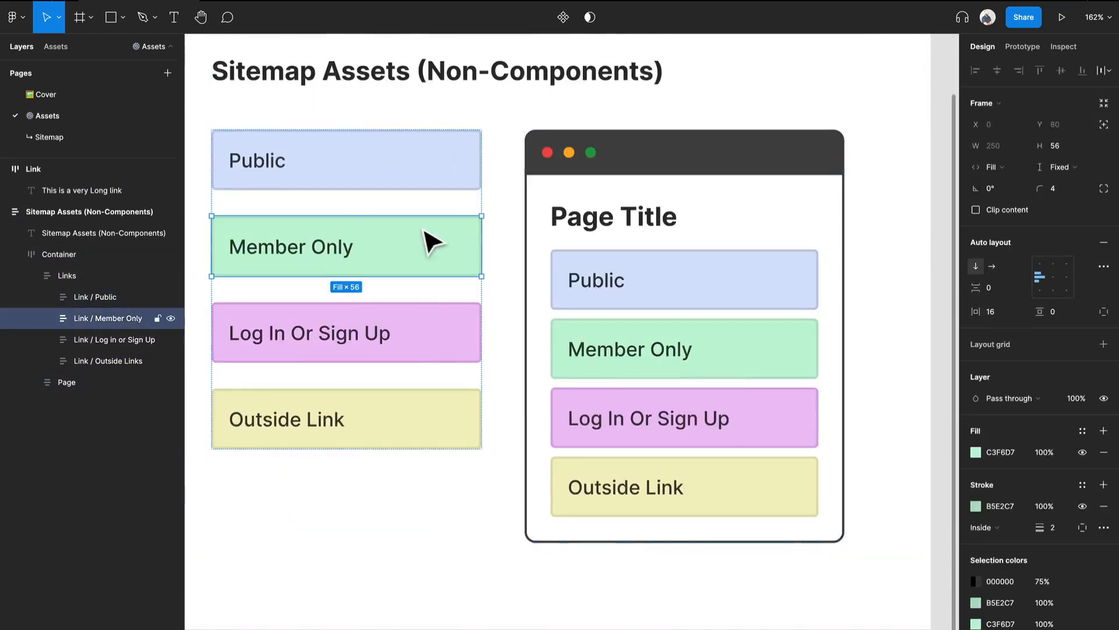
{"action": "left_click", "coordinate": [453, 348]}
{"action": "left_click", "coordinate": [457, 445]}
Step: Duplicate the Page sample and place the copy on the empty canvas outside the Sitemap Assets frame
{"action": "scroll", "coordinate": [287, 322], "scroll_direction": "down", "scroll_amount": 5}
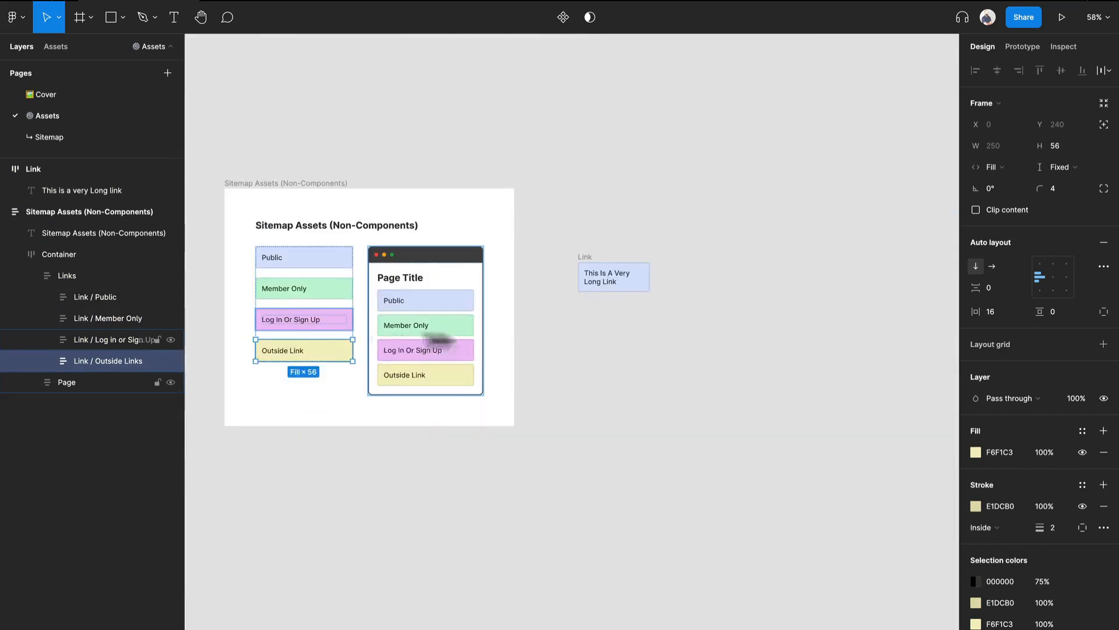
{"action": "left_click", "coordinate": [463, 265]}
{"action": "left_click_drag", "start_coordinate": [466, 269], "coordinate": [549, 323], "text": "alt"}
{"action": "scroll", "coordinate": [541, 316], "scroll_direction": "up", "scroll_amount": 2}
{"action": "scroll", "coordinate": [543, 322], "scroll_direction": "up", "scroll_amount": 3}
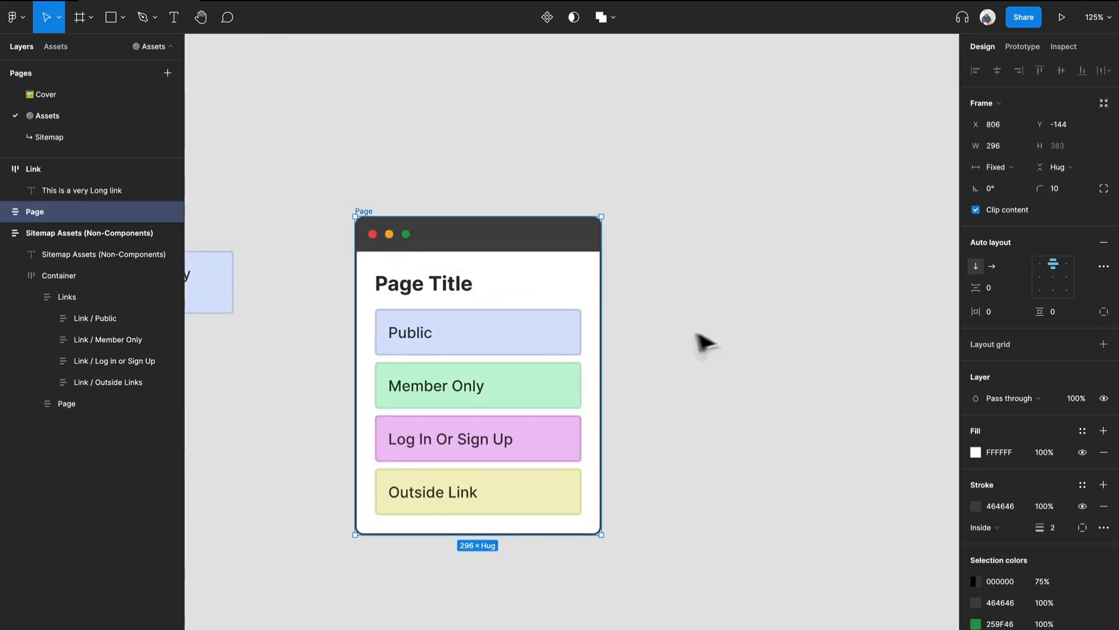
Step: Expand the Header and Container layers of the Page copy and select its Links frame
{"action": "left_click", "coordinate": [4, 211]}
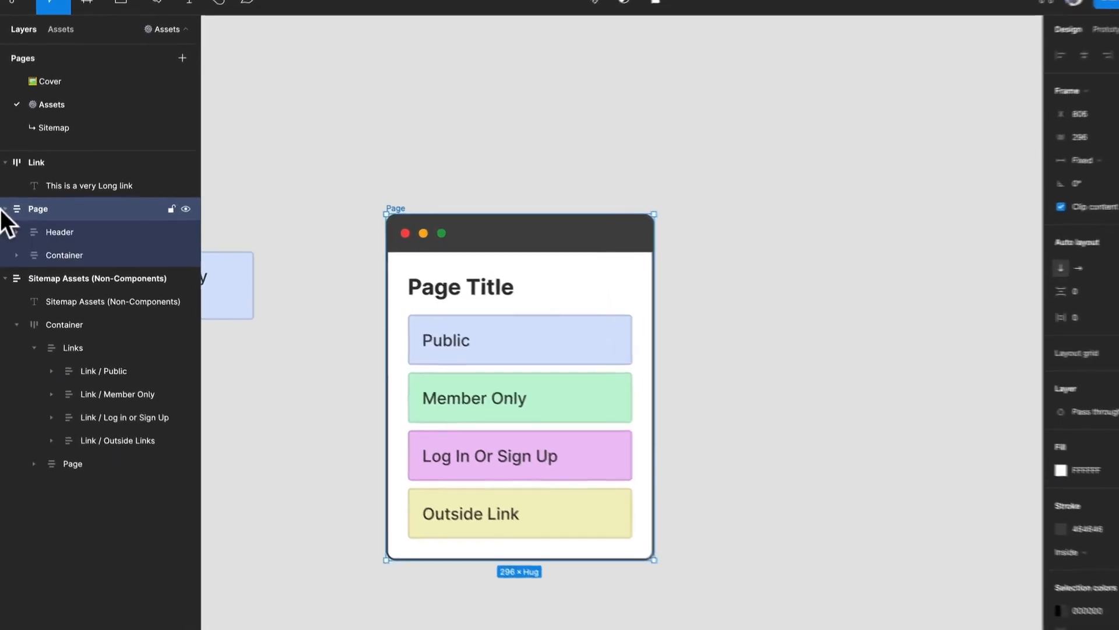
{"action": "left_click", "coordinate": [15, 254]}
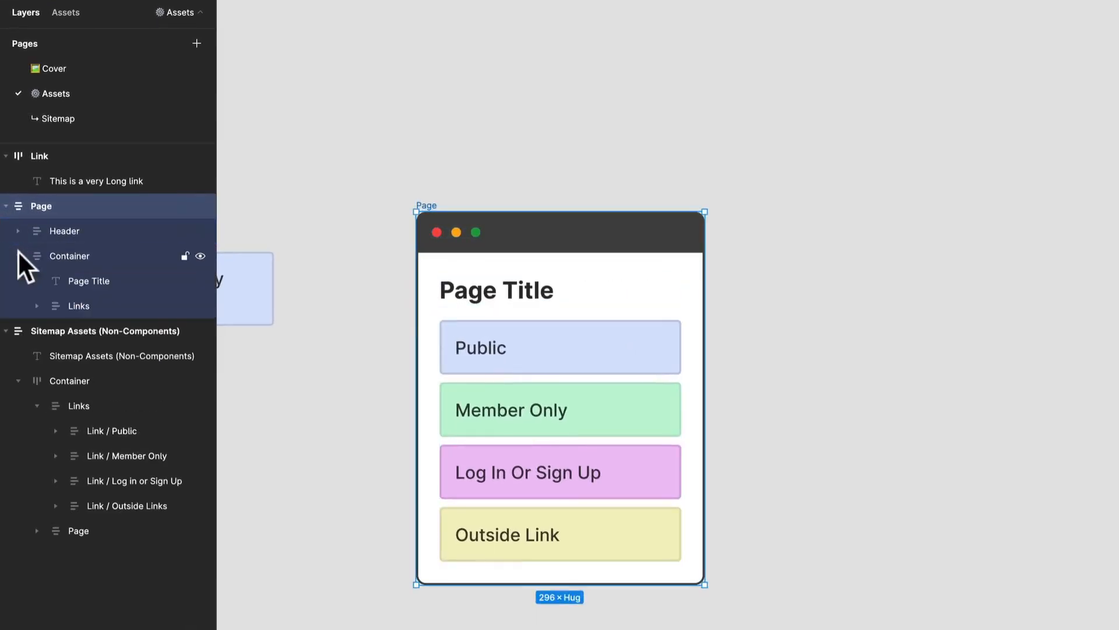
{"action": "left_click", "coordinate": [18, 230]}
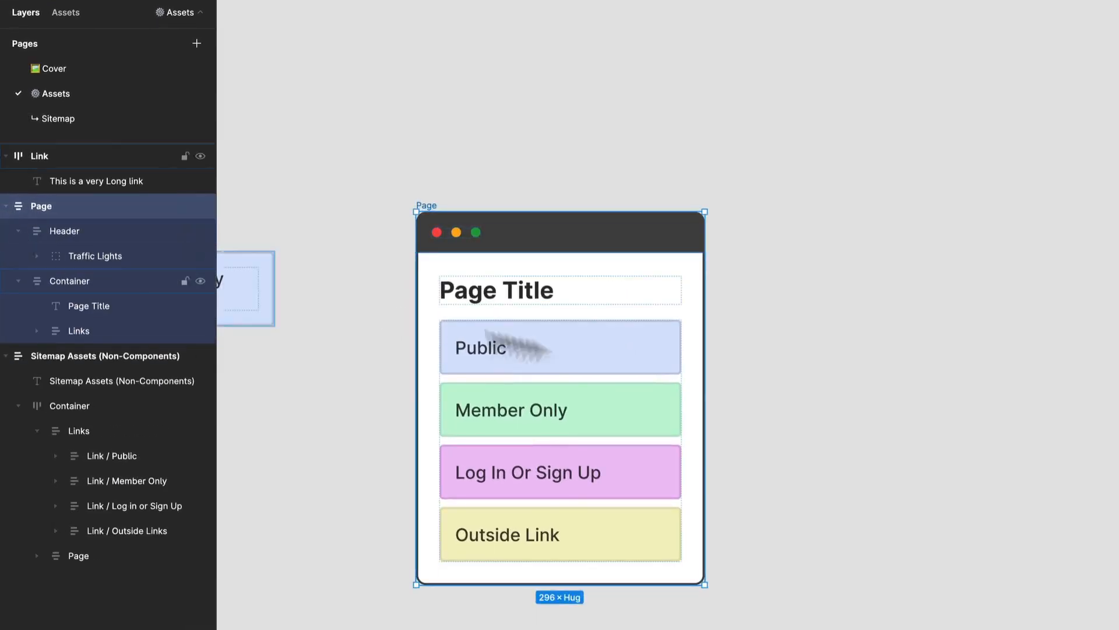
{"action": "left_click", "coordinate": [570, 352]}
{"action": "left_click", "coordinate": [568, 352]}
Step: Try to move the Links frame out of the Page copy's Container
{"action": "left_click_drag", "start_coordinate": [568, 351], "coordinate": [623, 338]}
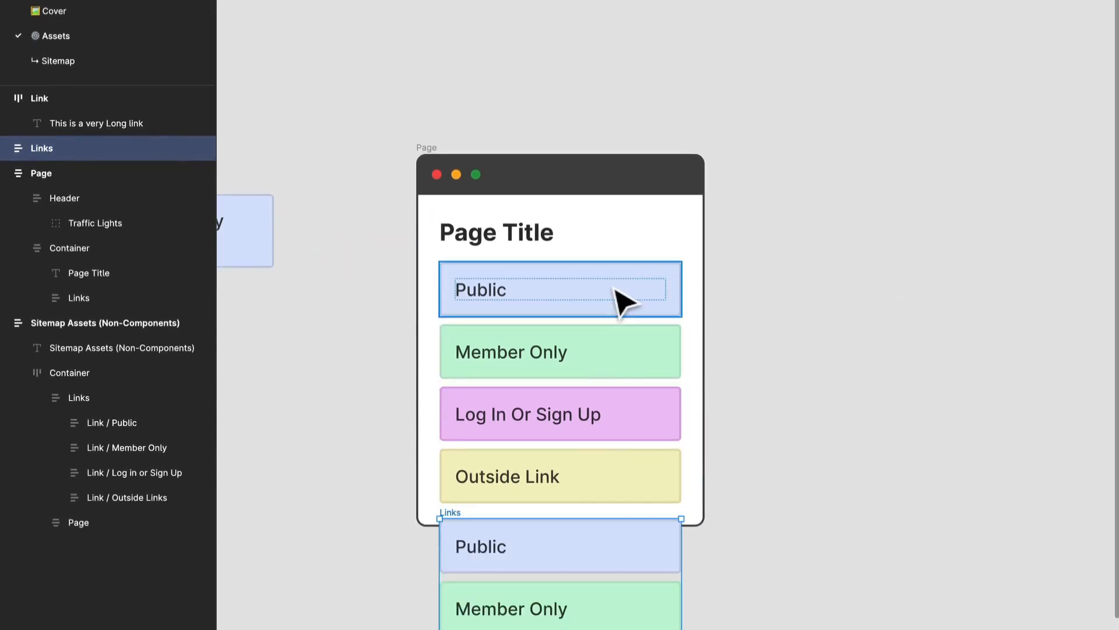
{"action": "key", "text": "Escape"}
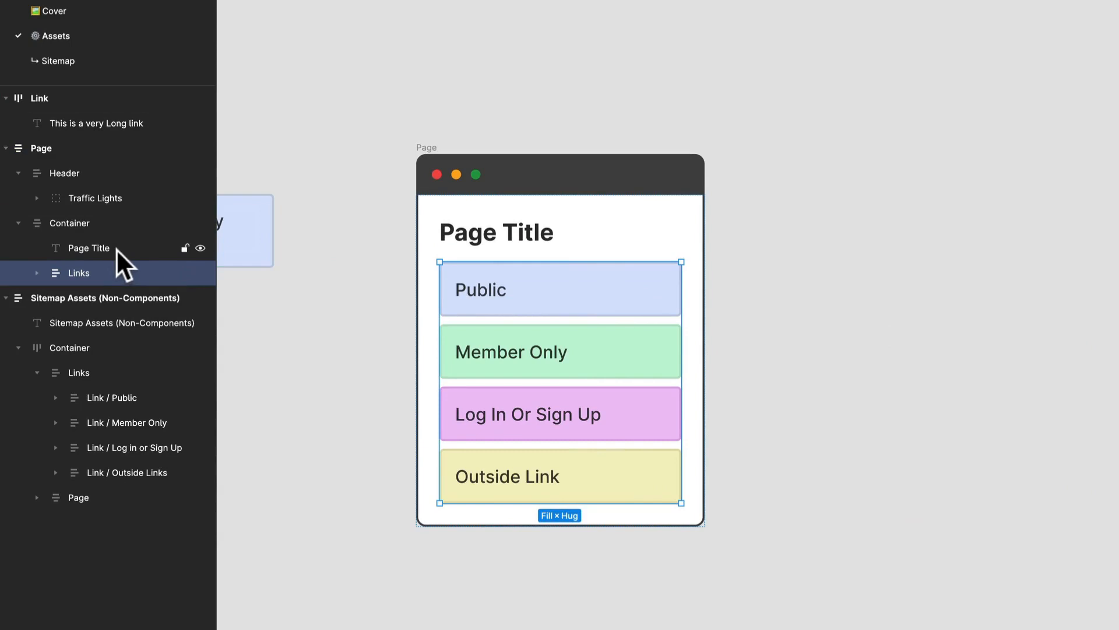
{"action": "left_click_drag", "start_coordinate": [533, 283], "coordinate": [647, 287]}
{"action": "key", "text": "ctrl+z"}
Step: Duplicate the Links frame inside the Page copy and place the duplicate on the canvas to the right of the Page
{"action": "left_click_drag", "start_coordinate": [951, 287], "coordinate": [632, 287]}
{"action": "key", "text": "ctrl+d"}
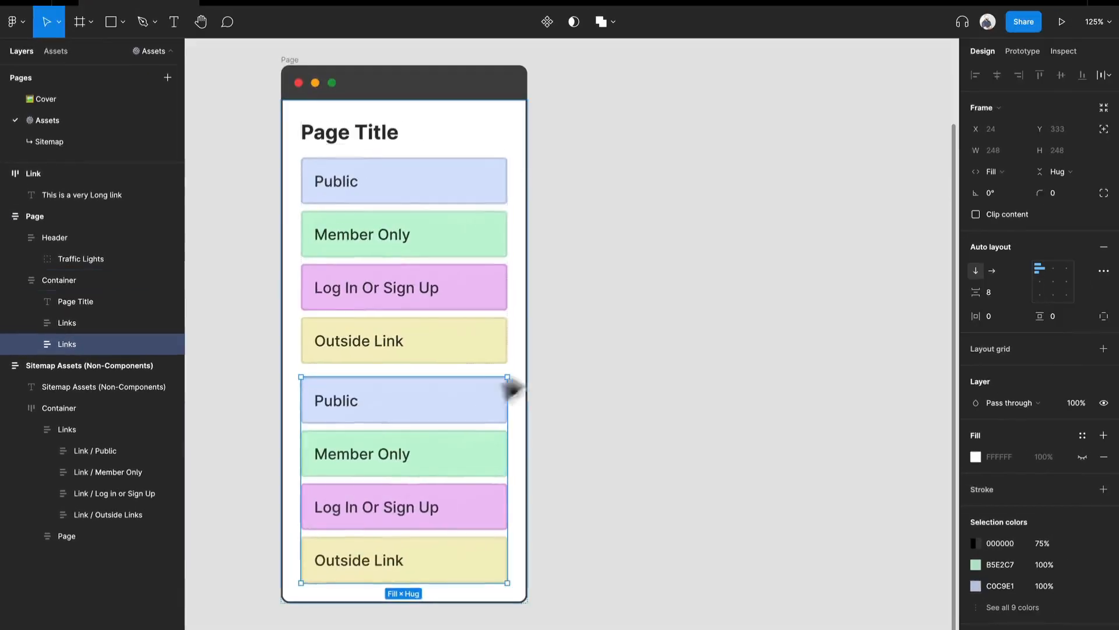
{"action": "left_click_drag", "start_coordinate": [495, 383], "coordinate": [789, 137]}
{"action": "scroll", "coordinate": [758, 257], "scroll_direction": "up", "scroll_amount": 1}
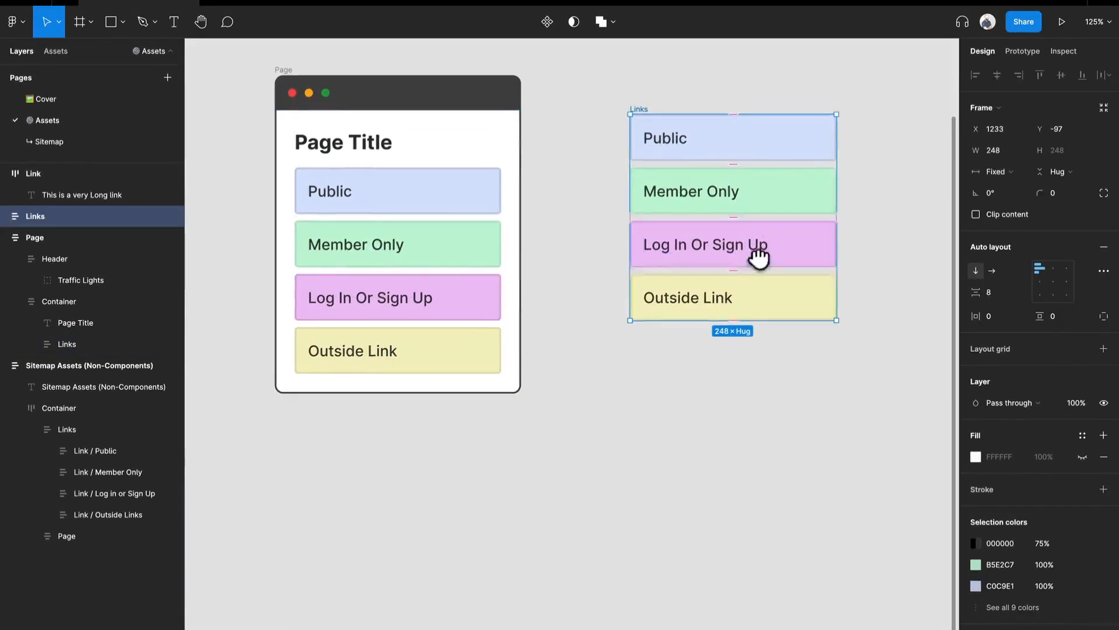
{"action": "scroll", "coordinate": [757, 256], "scroll_direction": "up", "scroll_amount": 2}
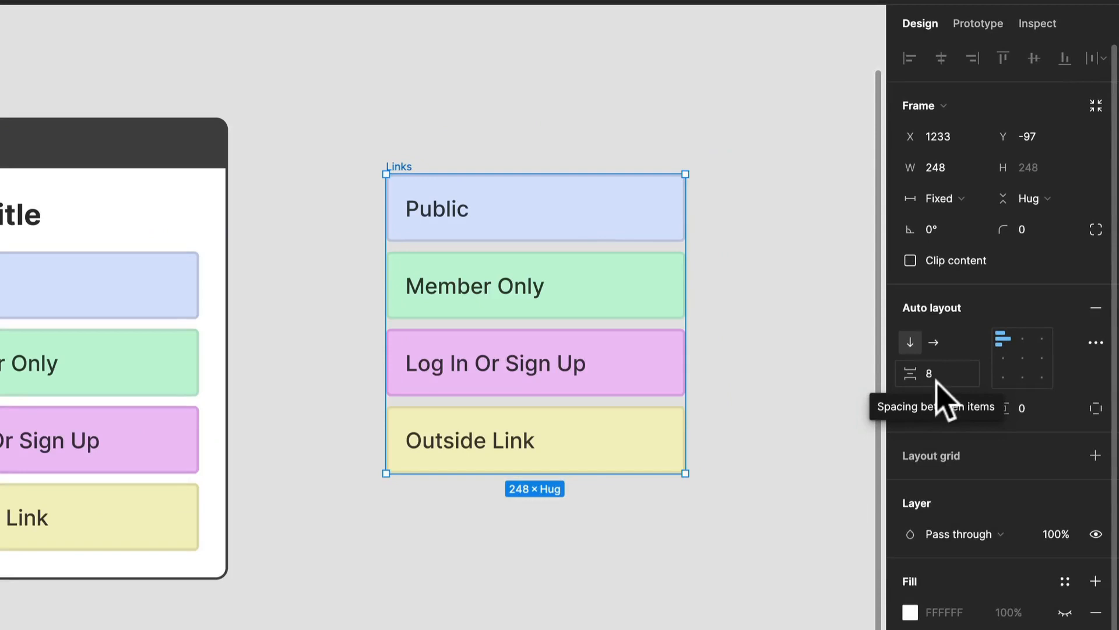
Step: Place a copy of the Page Title text above the separated Links frame, aligned with its left edge
{"action": "left_click", "coordinate": [494, 143]}
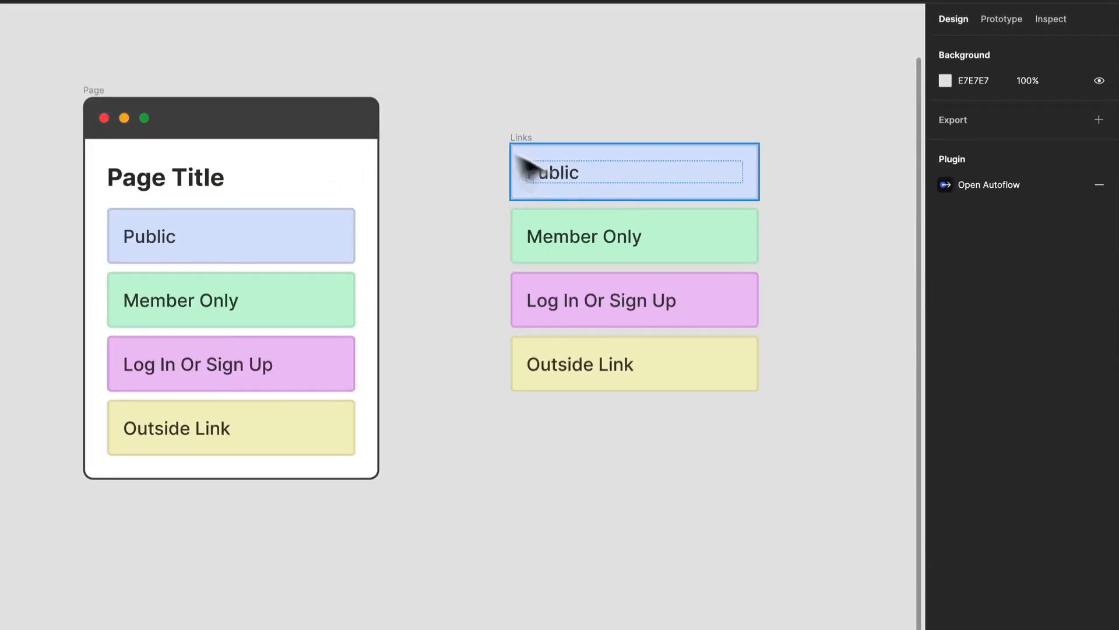
{"action": "left_click", "coordinate": [621, 300]}
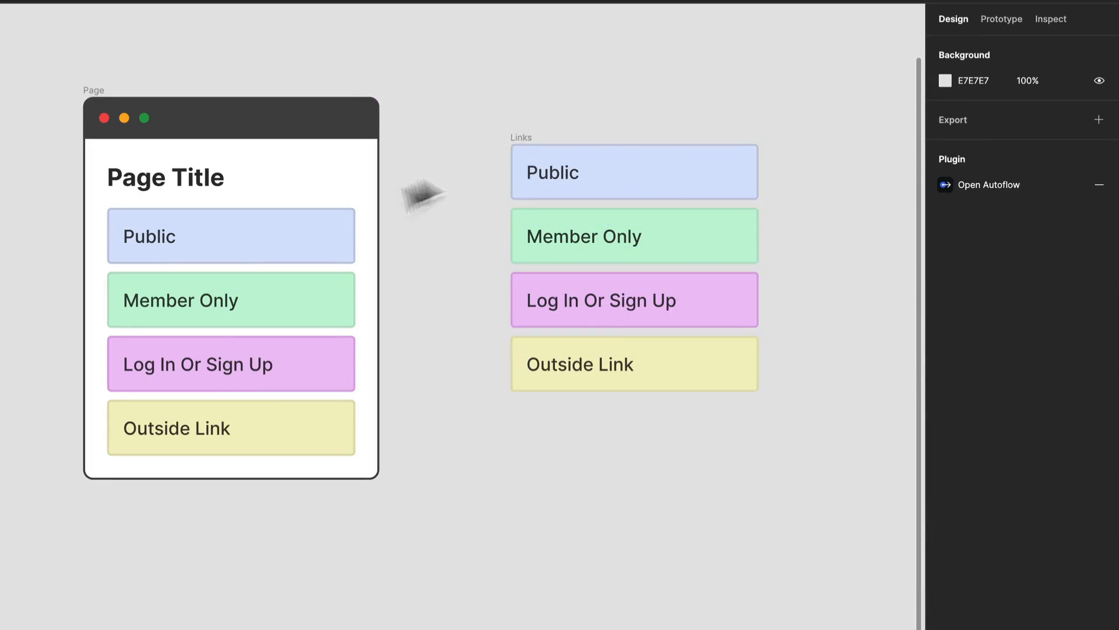
{"action": "left_click", "coordinate": [166, 185]}
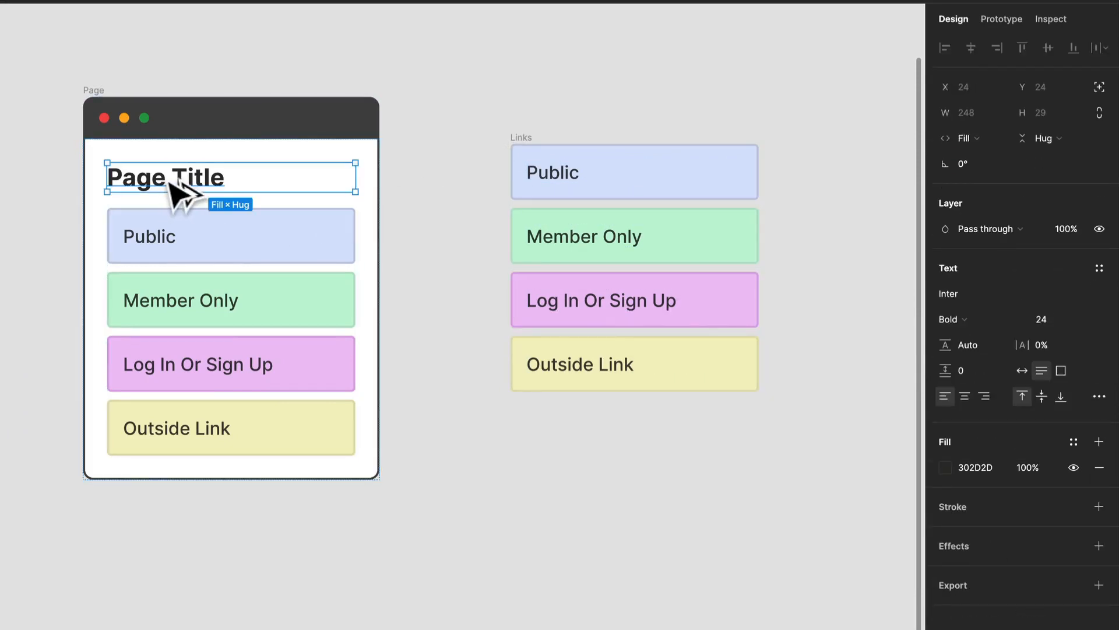
{"action": "left_click_drag", "start_coordinate": [171, 184], "coordinate": [576, 102]}
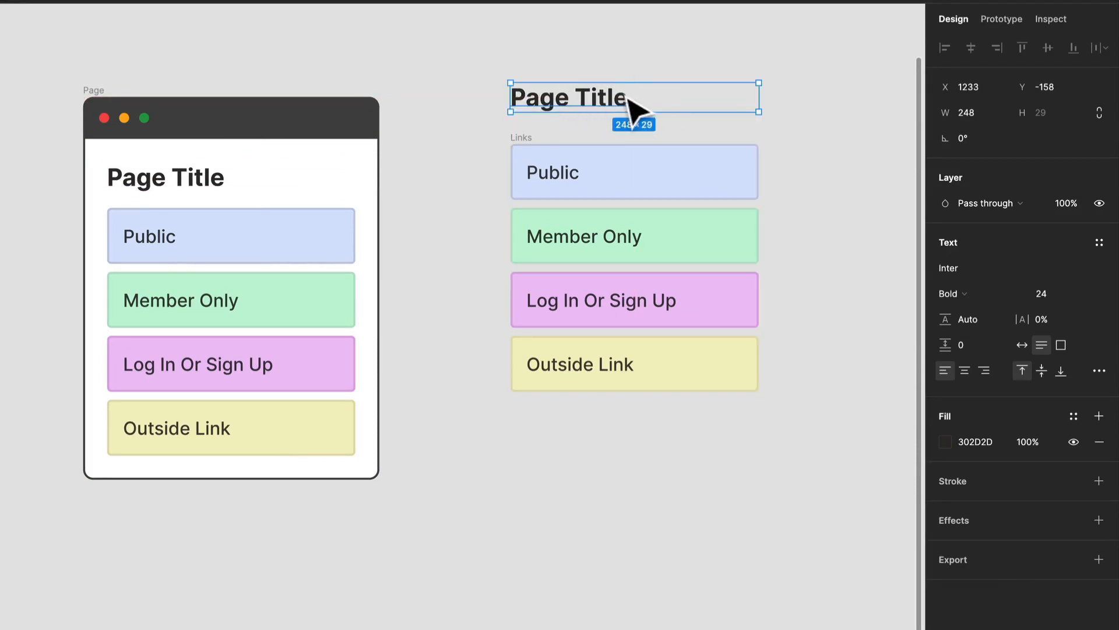
{"action": "left_click", "coordinate": [627, 55]}
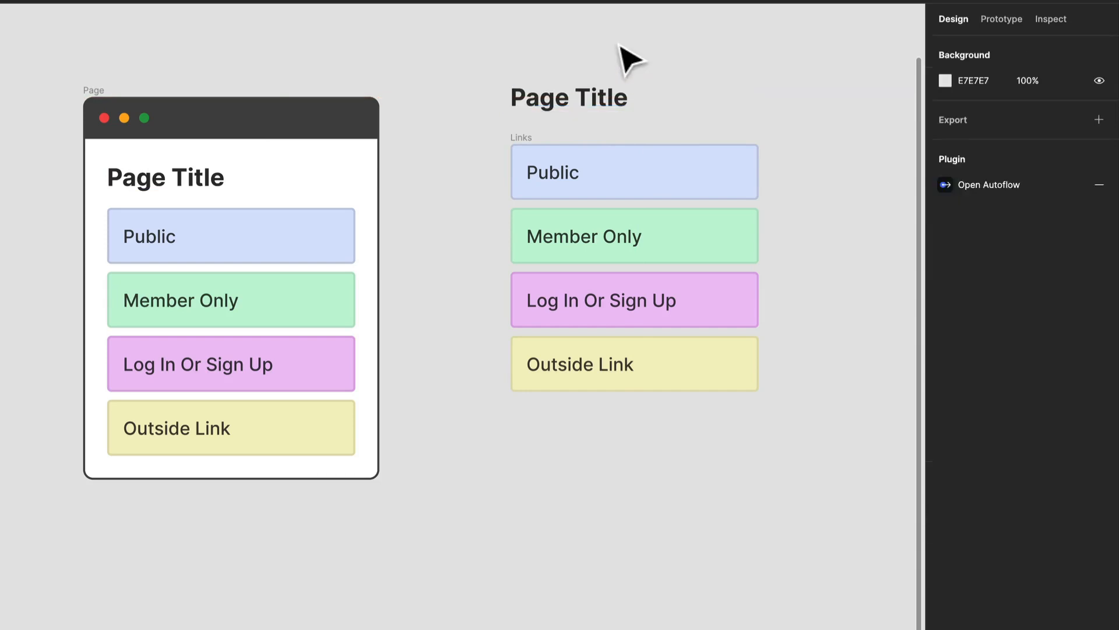
Step: Place a copy of the Page's dark Header above the separated Page Title text
{"action": "left_click", "coordinate": [266, 123]}
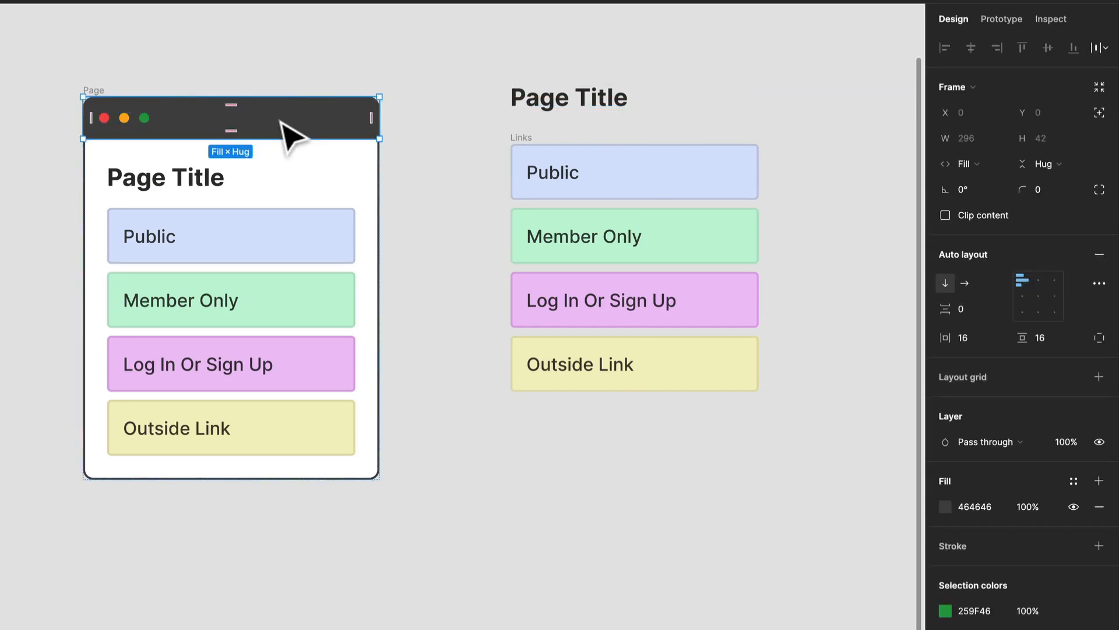
{"action": "left_click_drag", "start_coordinate": [279, 121], "coordinate": [698, 56]}
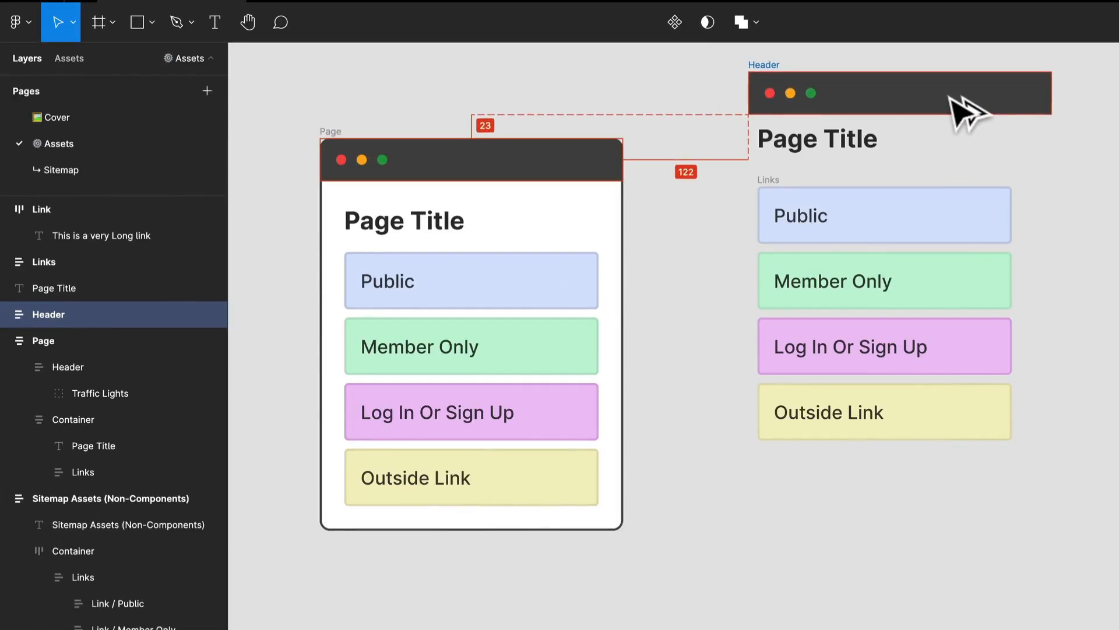
{"action": "left_click_drag", "start_coordinate": [949, 97], "coordinate": [942, 98]}
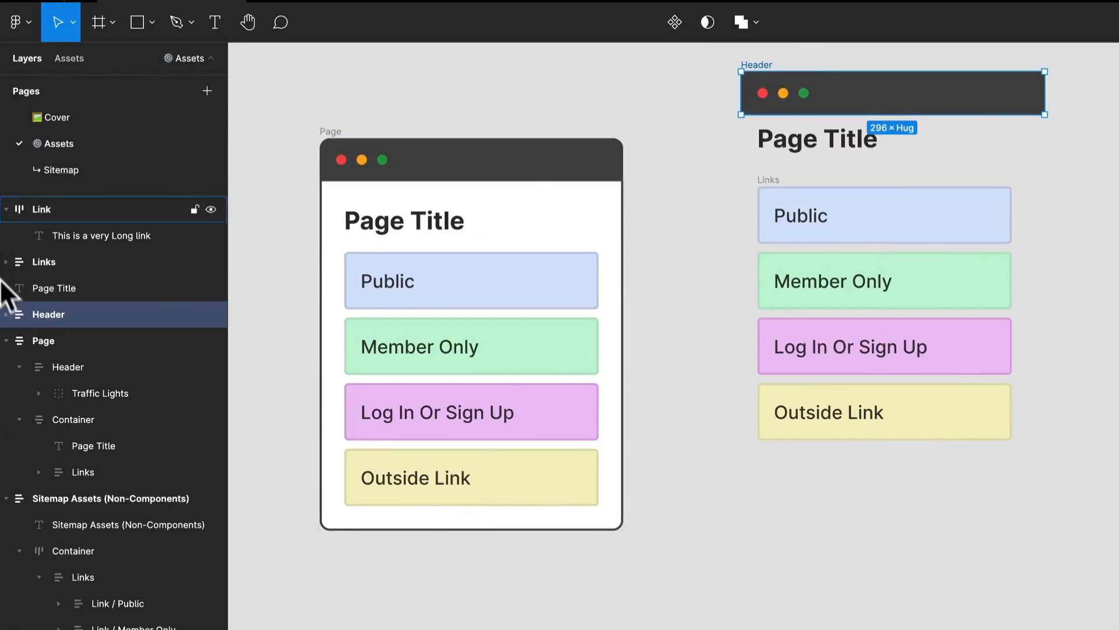
Step: Examine how the separated Header is built: its Traffic Lights group and the Green, Yellow and Red circles
{"action": "left_click", "coordinate": [8, 315]}
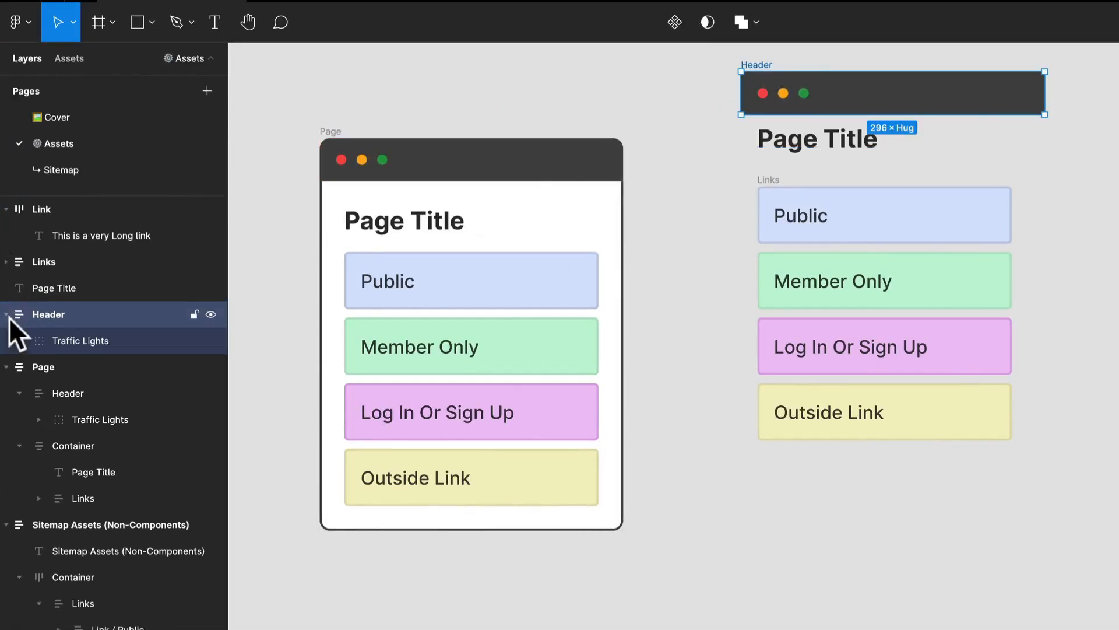
{"action": "left_click", "coordinate": [100, 344]}
{"action": "scroll", "coordinate": [807, 102], "scroll_direction": "up", "scroll_amount": 5}
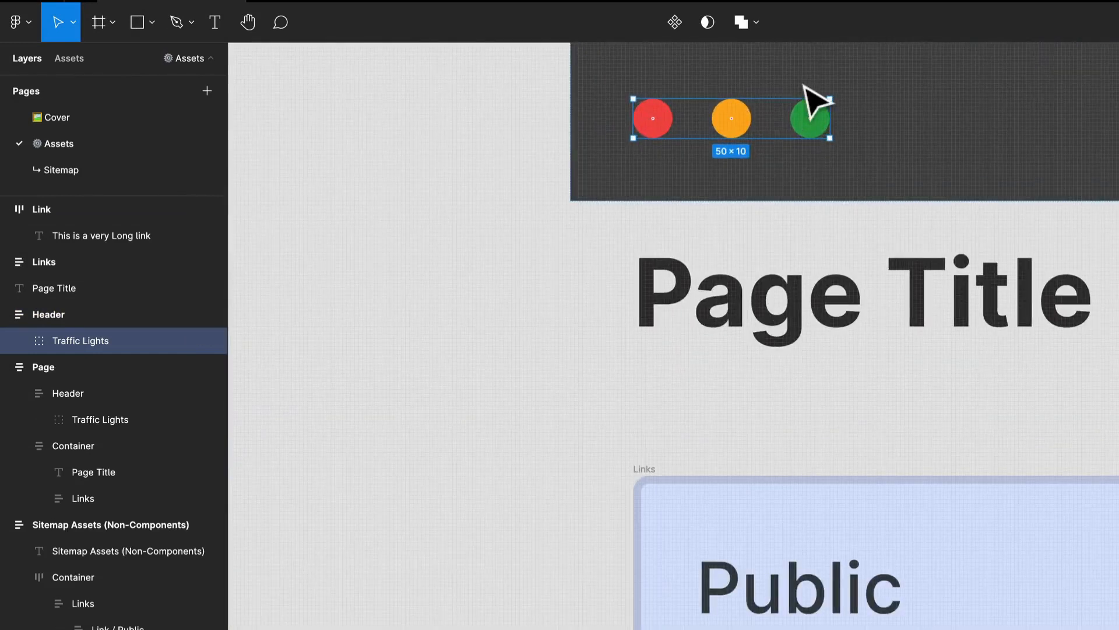
{"action": "left_click", "coordinate": [18, 339]}
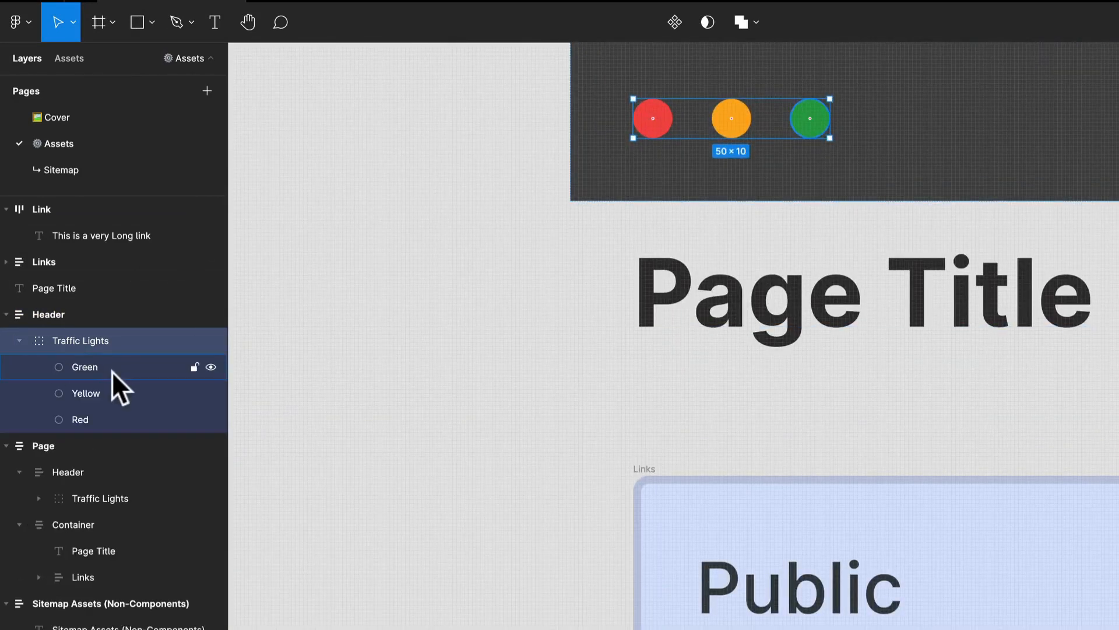
{"action": "left_click", "coordinate": [112, 370]}
{"action": "left_click", "coordinate": [103, 402]}
{"action": "left_click", "coordinate": [97, 417]}
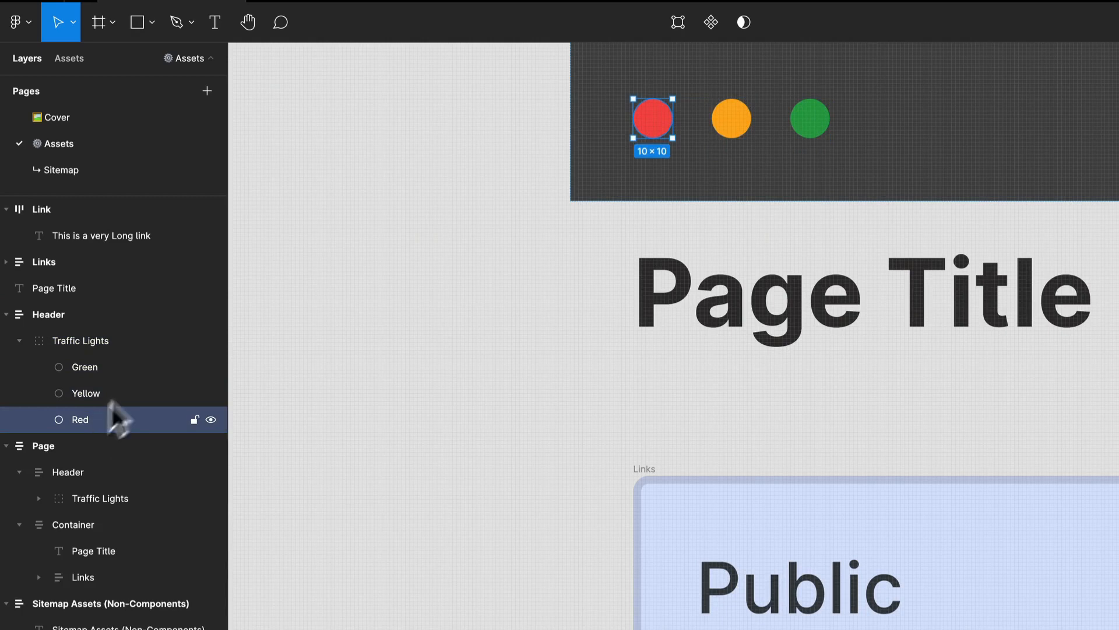
{"action": "left_click", "coordinate": [424, 262]}
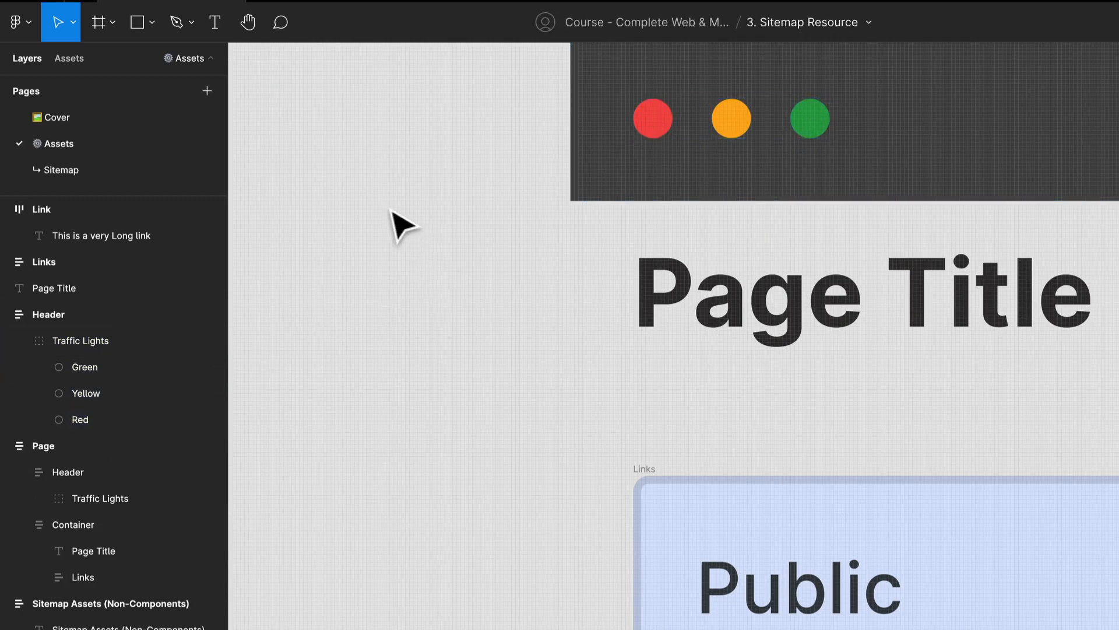
Step: Draw an 11 × 11 circle beside the separated Header and duplicate it twice into an evenly spaced row of three
{"action": "key", "text": "p"}
{"action": "key", "text": "o"}
{"action": "left_click_drag", "start_coordinate": [314, 209], "coordinate": [344, 251]}
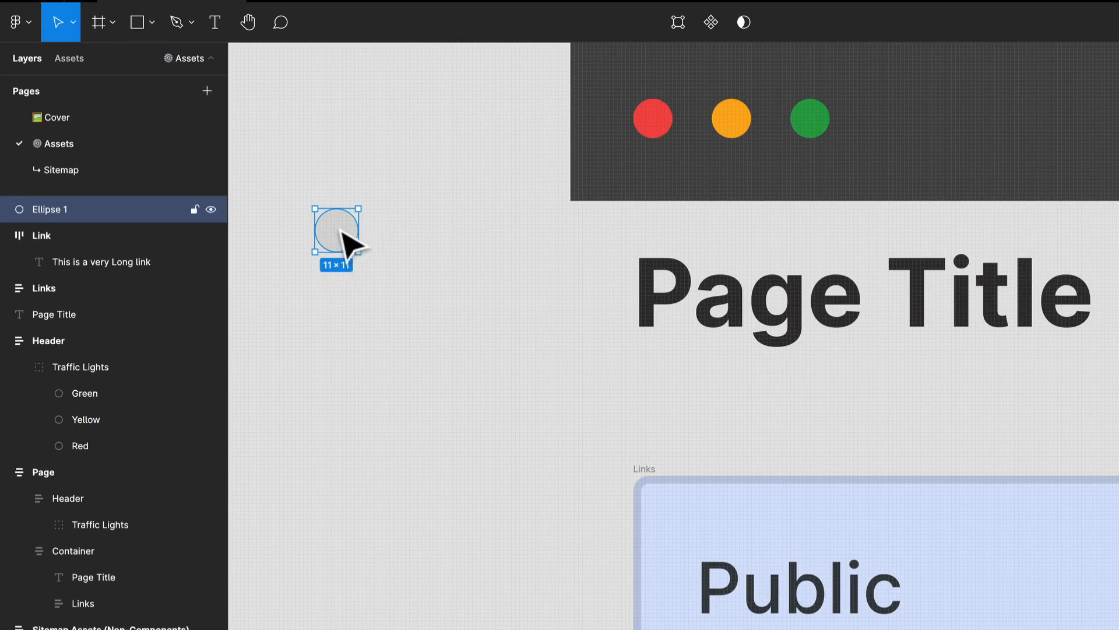
{"action": "key", "text": "ctrl+d"}
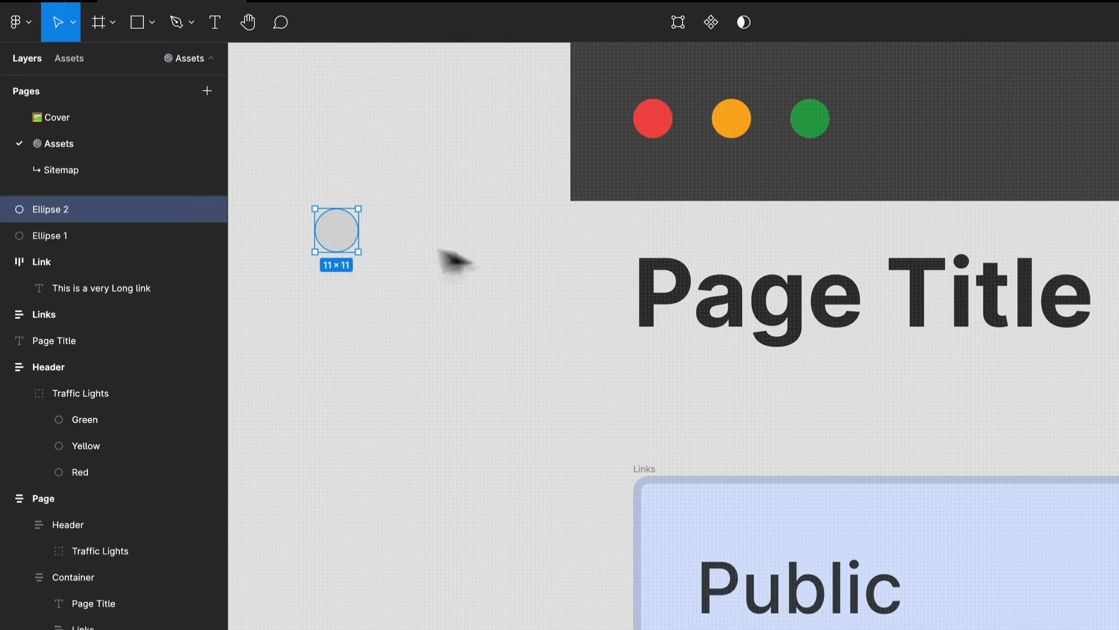
{"action": "left_click_drag", "start_coordinate": [346, 233], "coordinate": [405, 239]}
{"action": "key", "text": "ctrl+d"}
Step: Fill the three circles with the red F64A4A, orange FFAE1B and green 259F46 sampled from the Header's traffic lights
{"action": "left_click", "coordinate": [336, 230]}
{"action": "key", "text": "i"}
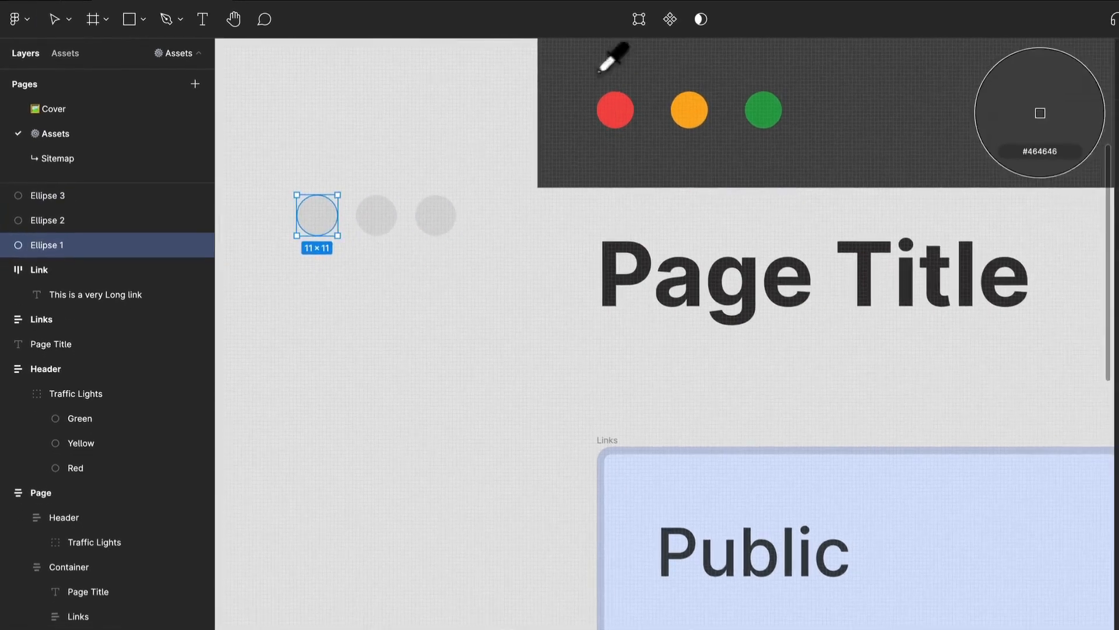
{"action": "left_click", "coordinate": [615, 109]}
{"action": "left_click", "coordinate": [364, 230]}
{"action": "key", "text": "i"}
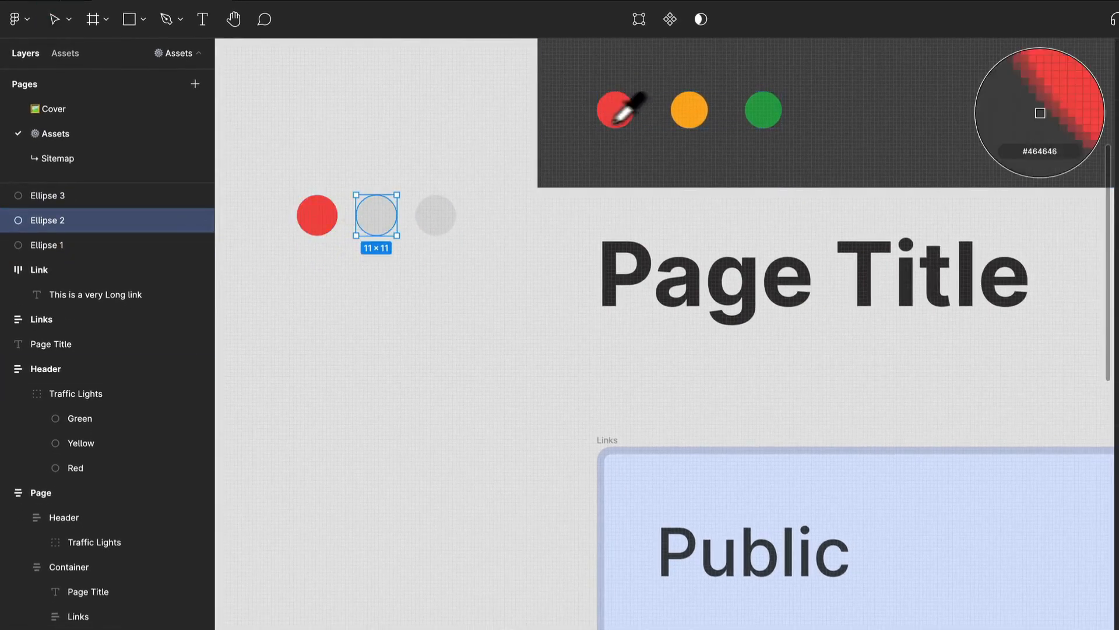
{"action": "left_click", "coordinate": [692, 119]}
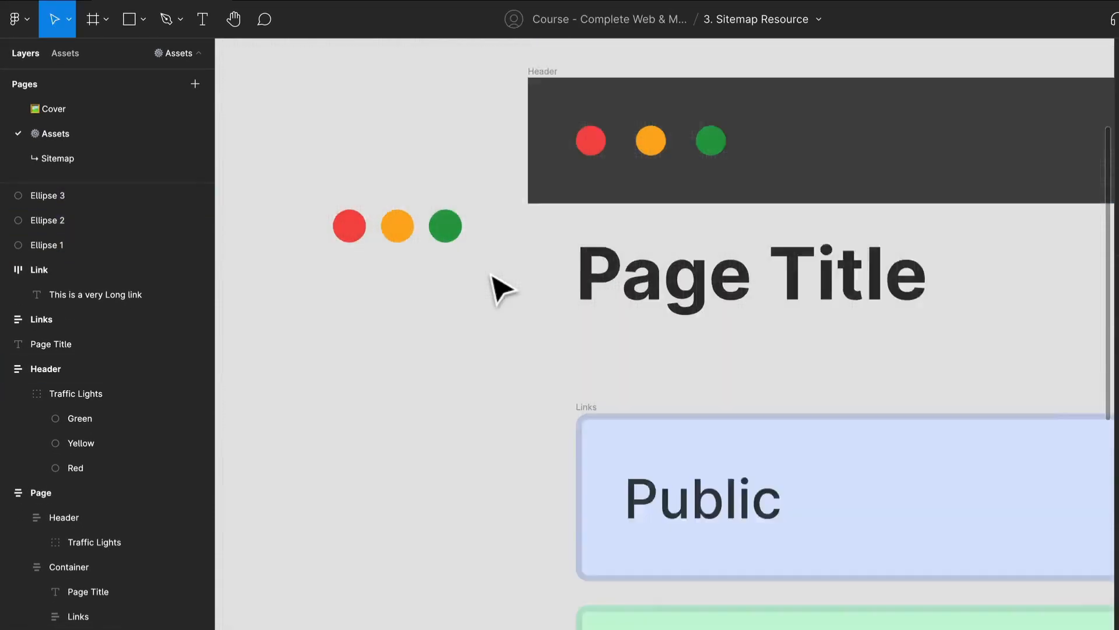
{"action": "scroll", "coordinate": [492, 277], "scroll_direction": "down", "scroll_amount": 3}
{"action": "scroll", "coordinate": [492, 277], "scroll_direction": "up", "scroll_amount": 1}
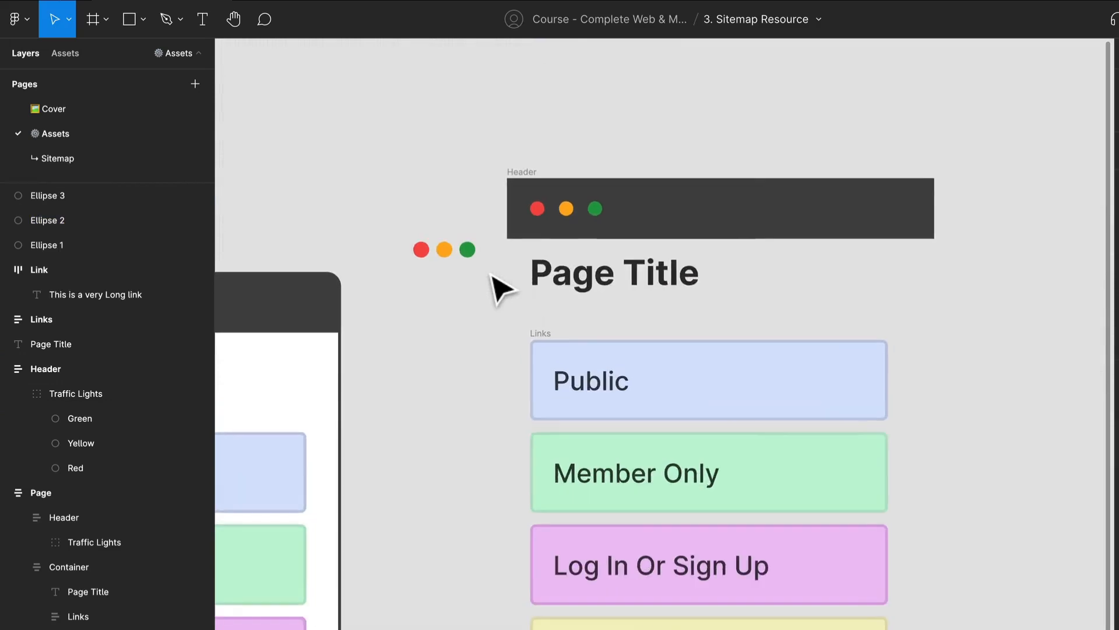
Step: Group the three coloured circles and add auto layout to the group
{"action": "left_click_drag", "start_coordinate": [415, 244], "coordinate": [478, 256]}
{"action": "key", "text": "super+g"}
{"action": "left_click", "coordinate": [460, 307]}
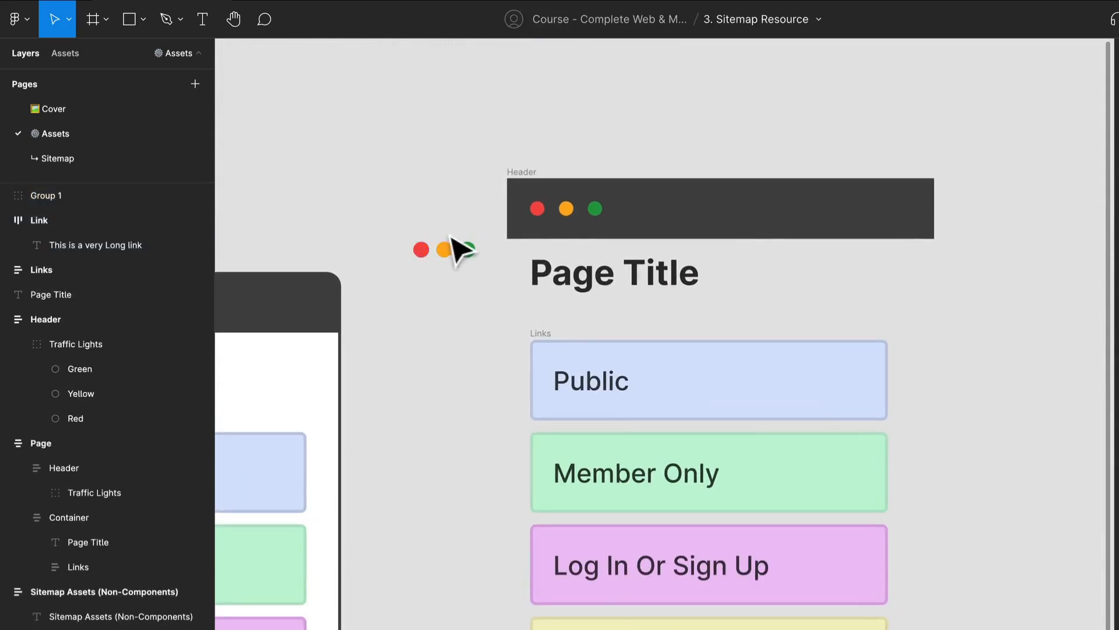
{"action": "left_click", "coordinate": [455, 256]}
{"action": "right_click", "coordinate": [443, 245]}
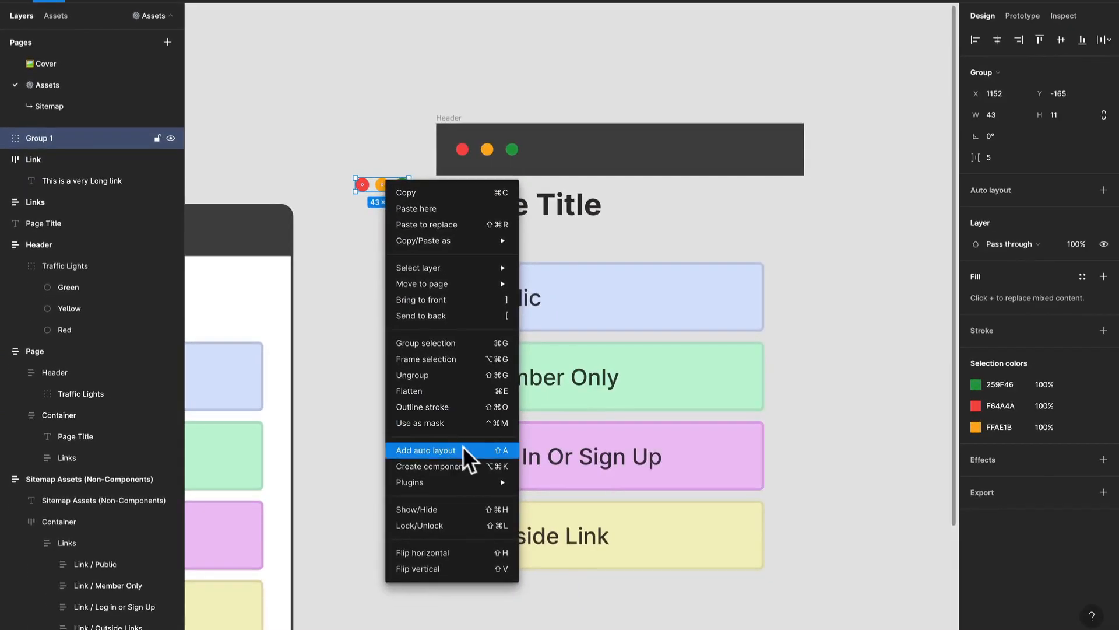
{"action": "left_click", "coordinate": [525, 558]}
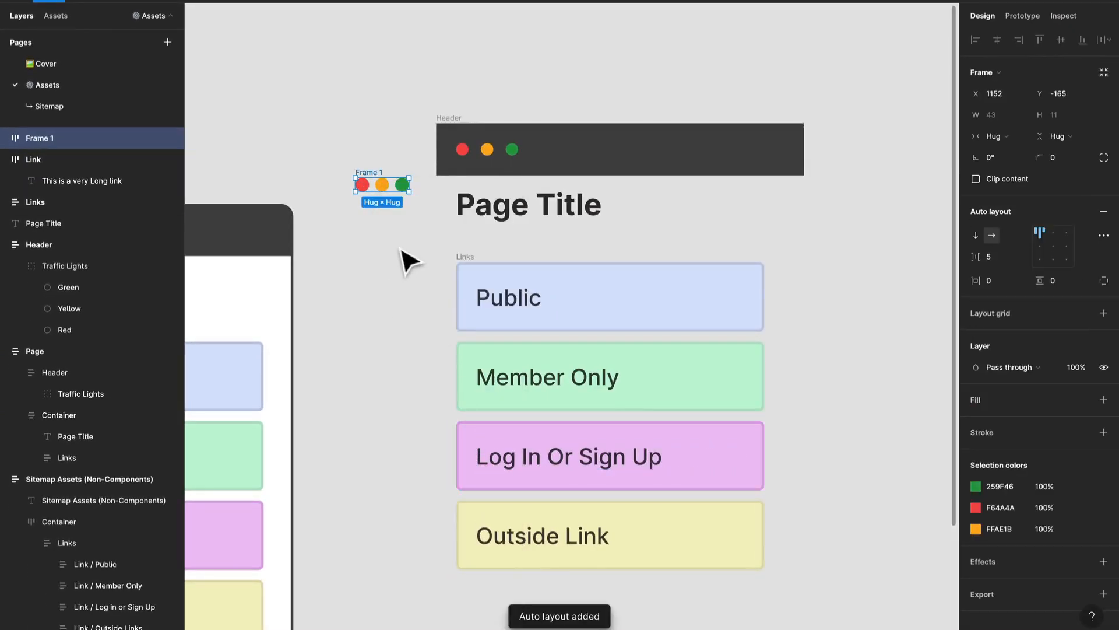
Step: Rename the circles' auto layout frame to Header and set its horizontal and vertical padding to 16
{"action": "key", "text": "super+r"}
{"action": "key", "text": "Return"}
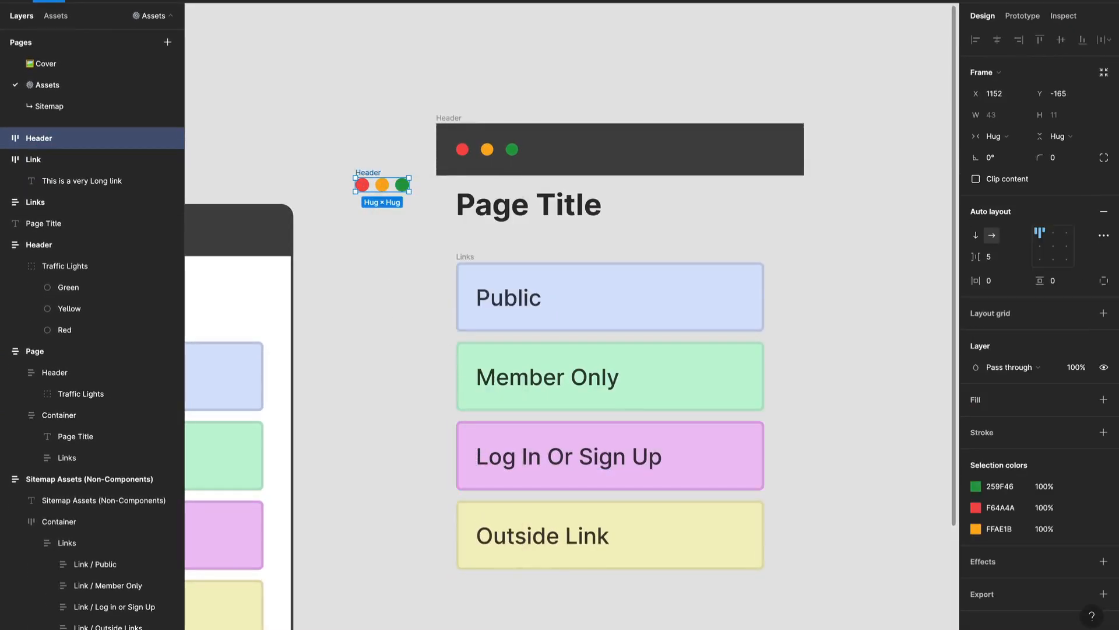
{"action": "left_click", "coordinate": [1004, 280]}
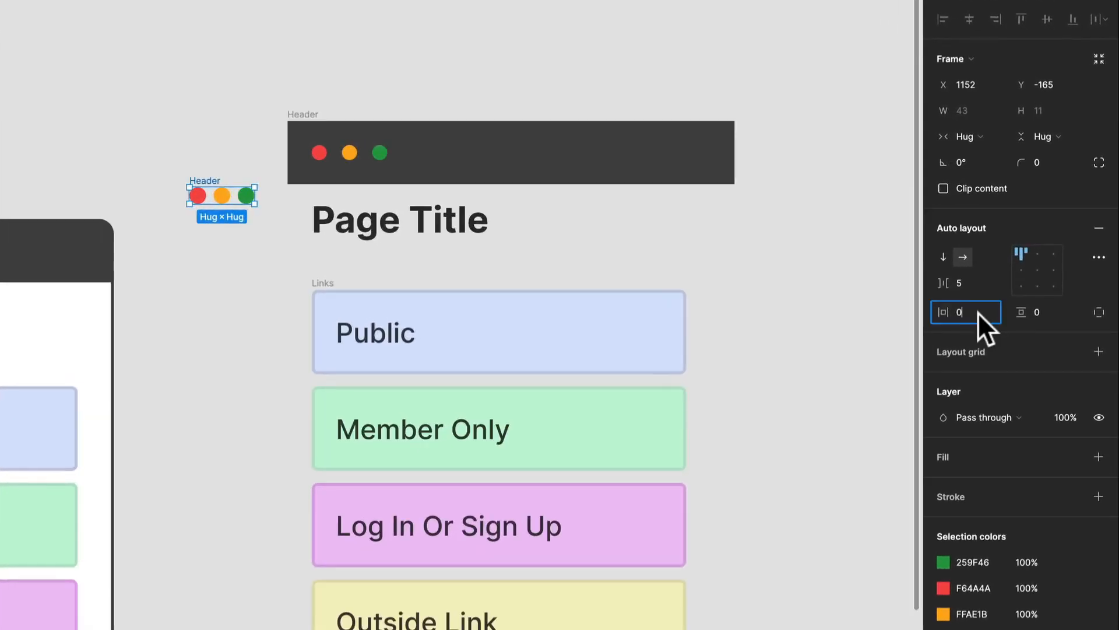
{"action": "type", "text": "16"}
{"action": "left_click", "coordinate": [1043, 313]}
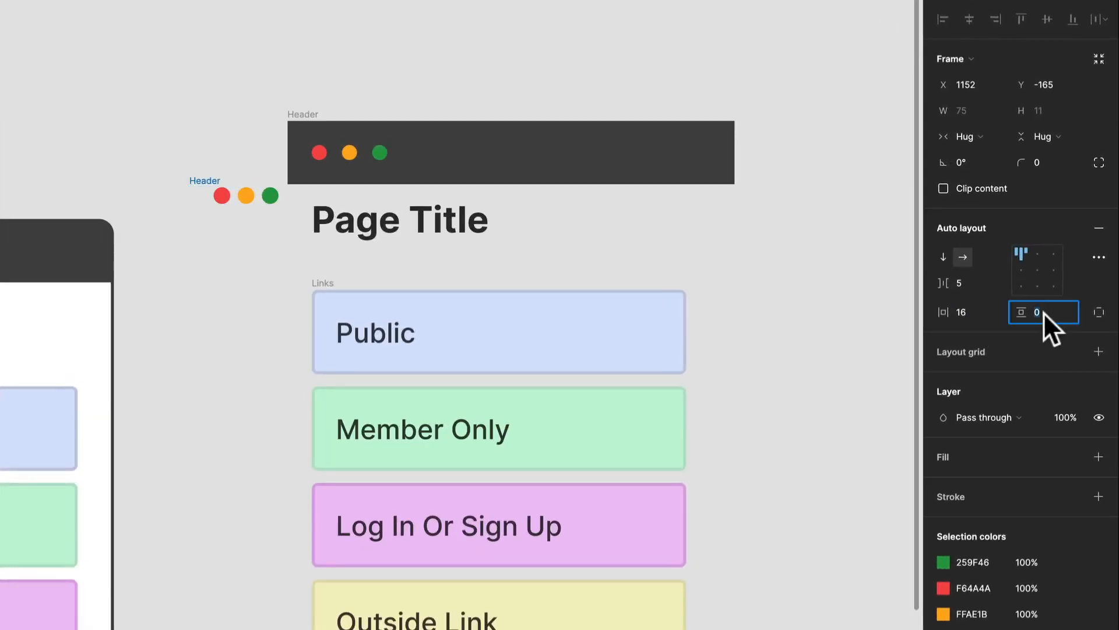
{"action": "type", "text": "16"}
{"action": "key", "text": "Return"}
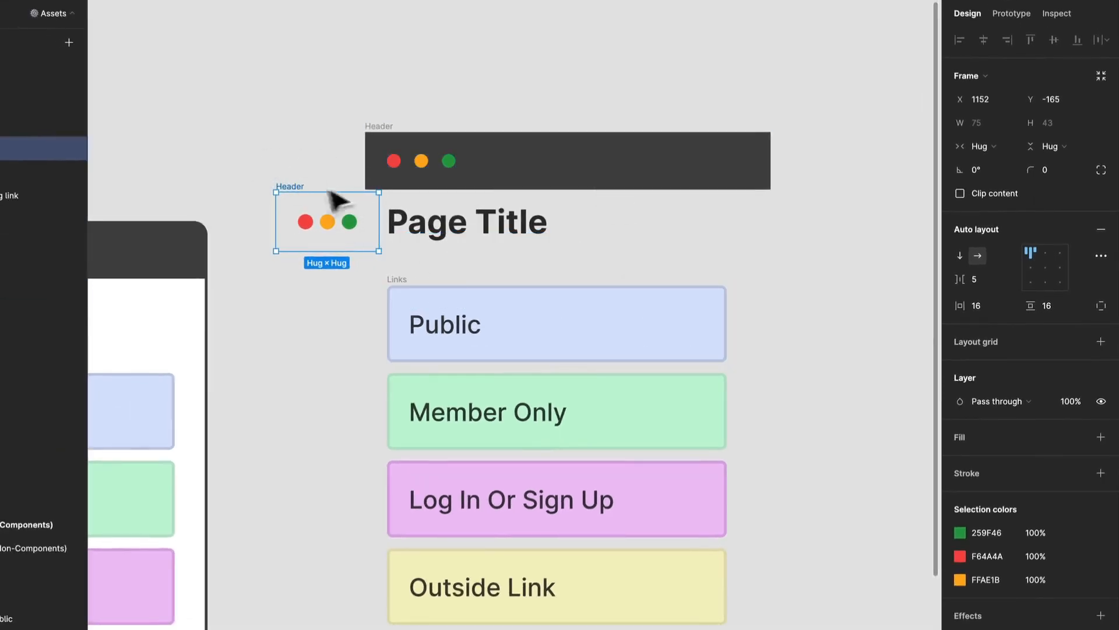
Step: Fill the new traffic-light Header with the dark grey 464646 sampled from the old Header and widen it to about 329
{"action": "key", "text": "i"}
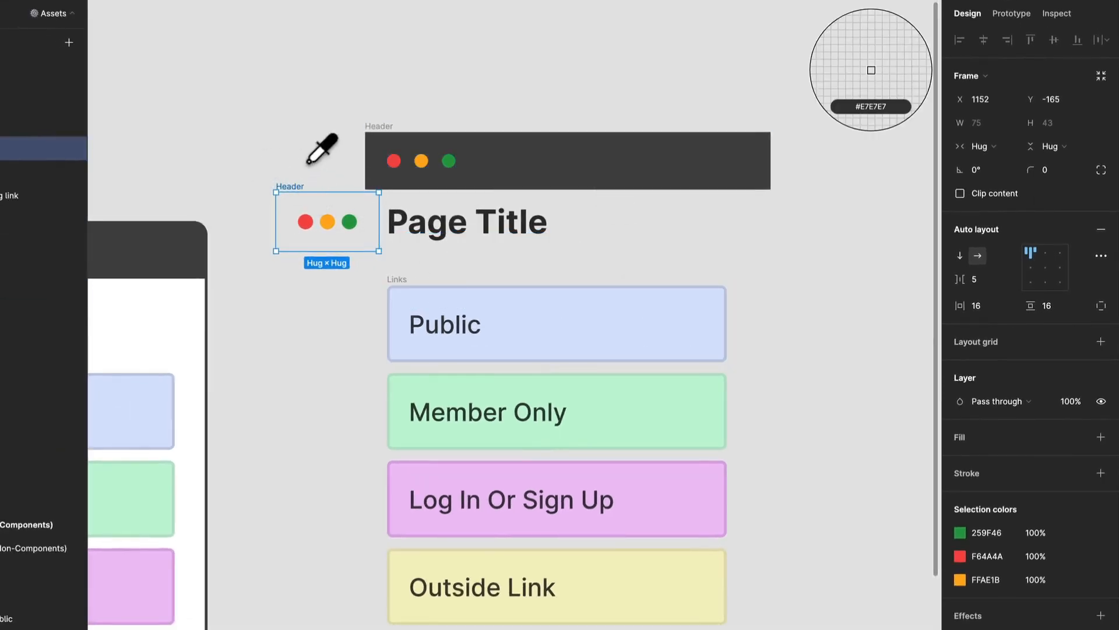
{"action": "left_click", "coordinate": [585, 166]}
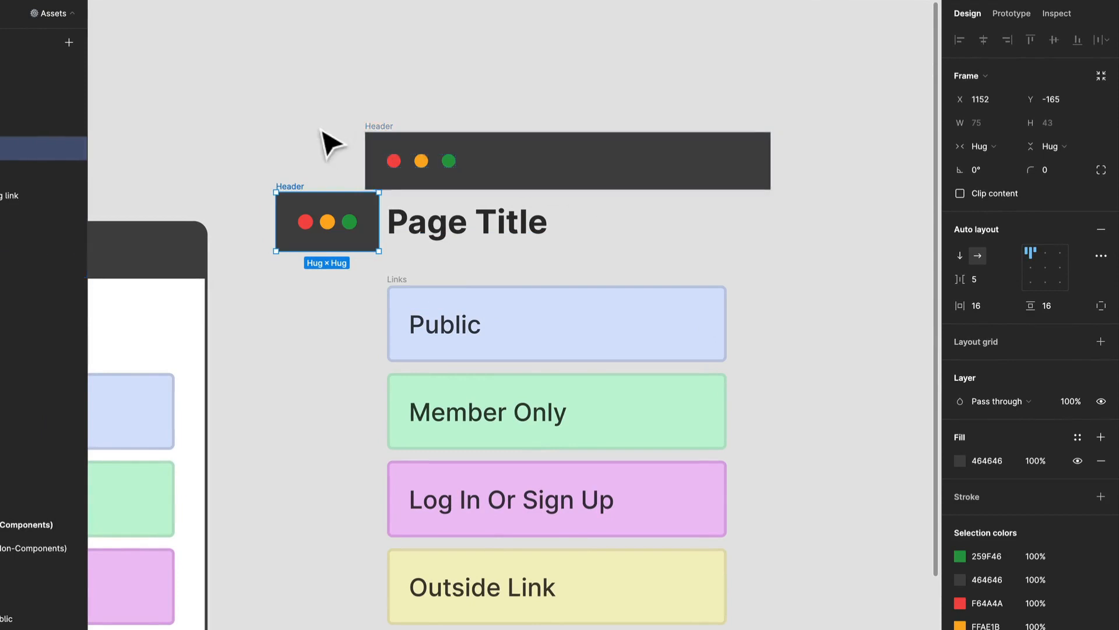
{"action": "left_click", "coordinate": [344, 175]}
{"action": "left_click", "coordinate": [370, 217]}
{"action": "left_click_drag", "start_coordinate": [379, 222], "coordinate": [727, 240]}
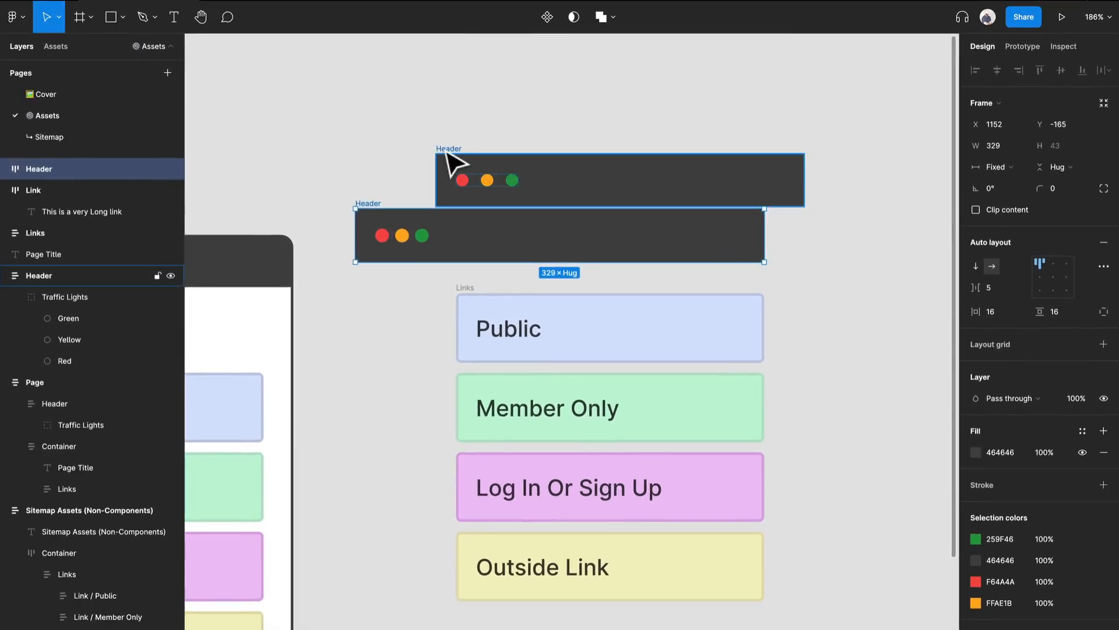
Step: Delete the old Header and place the new one above Page Title, left-aligned with the title and Links
{"action": "left_click", "coordinate": [453, 165]}
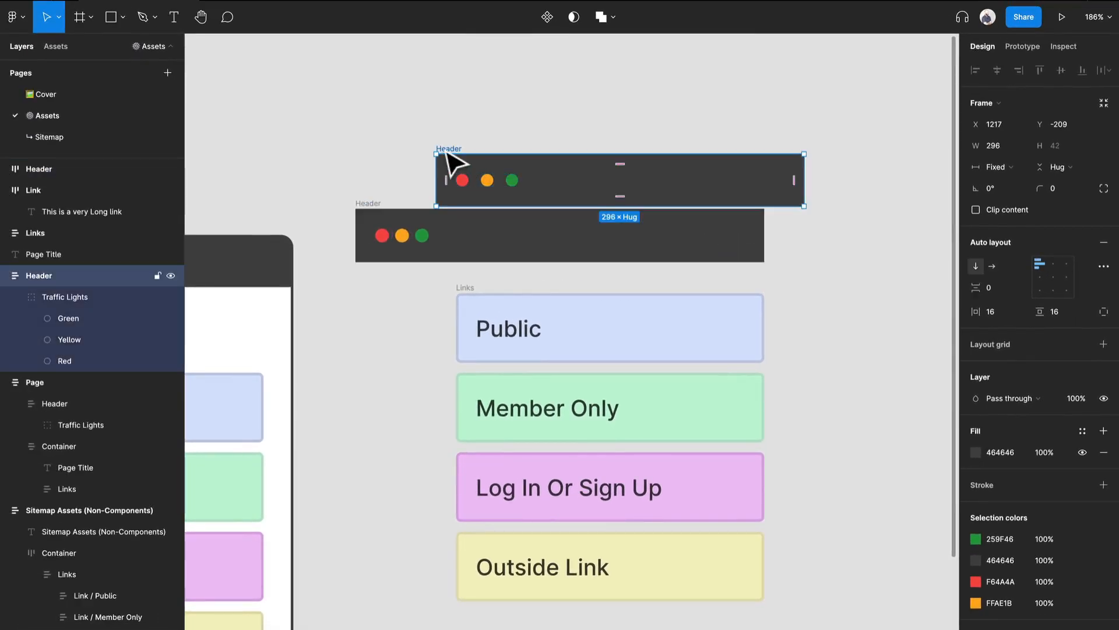
{"action": "key", "text": "Delete"}
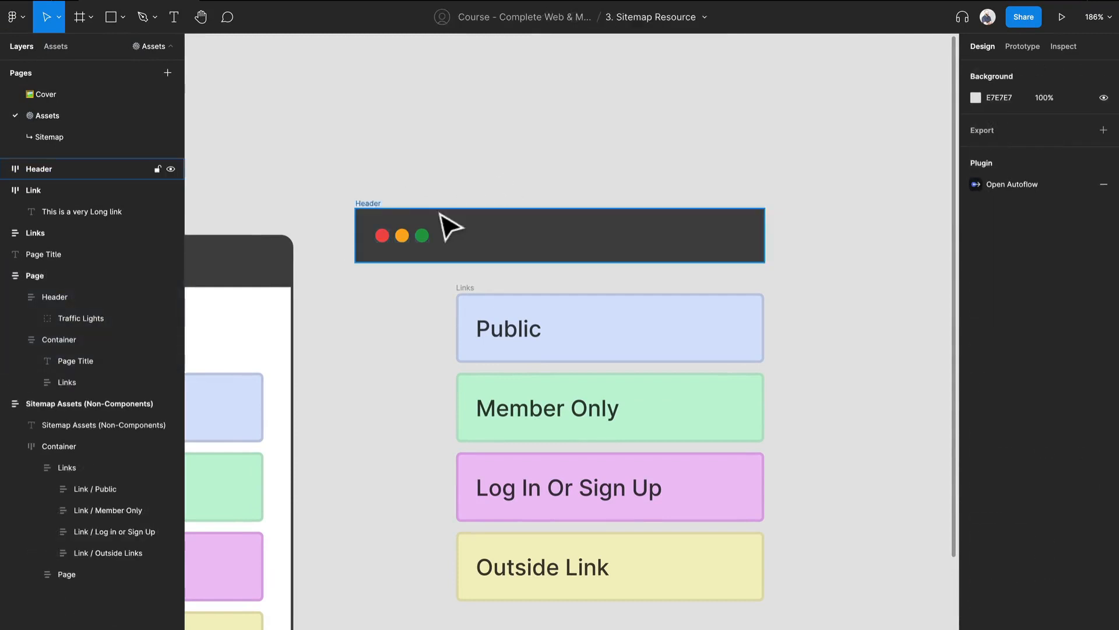
{"action": "left_click_drag", "start_coordinate": [378, 213], "coordinate": [471, 146]}
{"action": "left_click", "coordinate": [415, 127]}
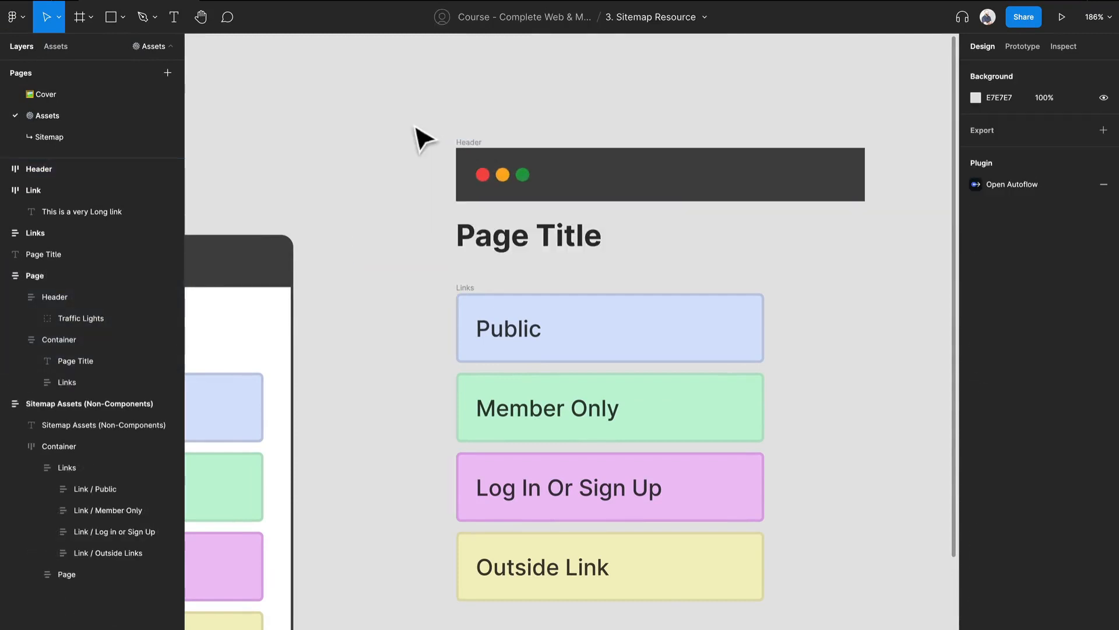
Step: Wrap the Header, Page Title and Links together in one vertical auto layout frame
{"action": "left_click_drag", "start_coordinate": [360, 72], "coordinate": [863, 577]}
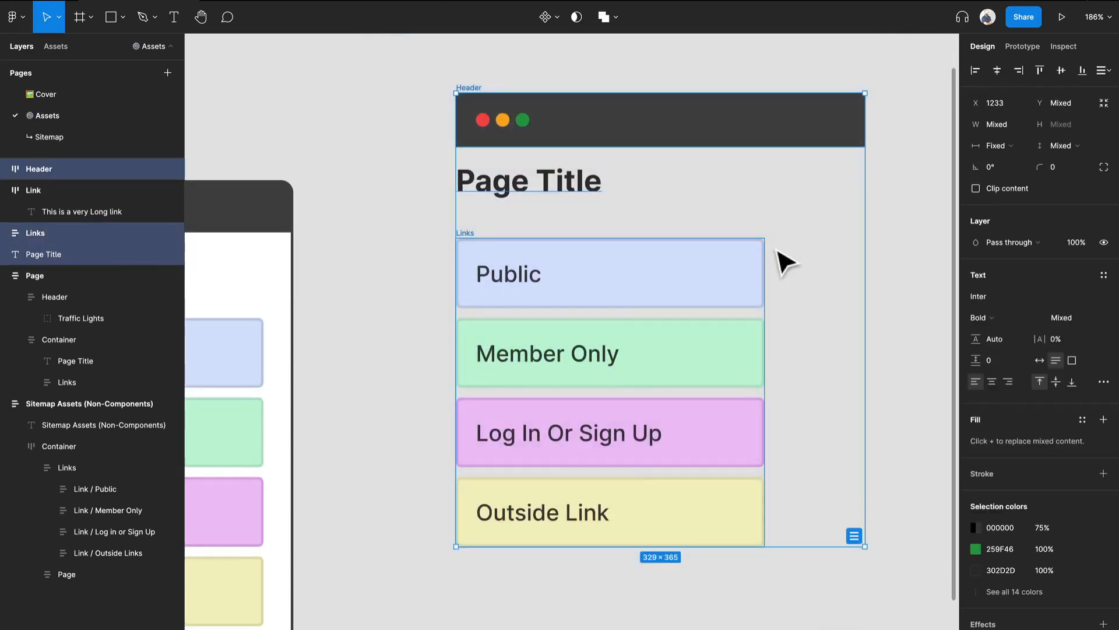
{"action": "scroll", "coordinate": [787, 262], "scroll_direction": "up", "scroll_amount": 2}
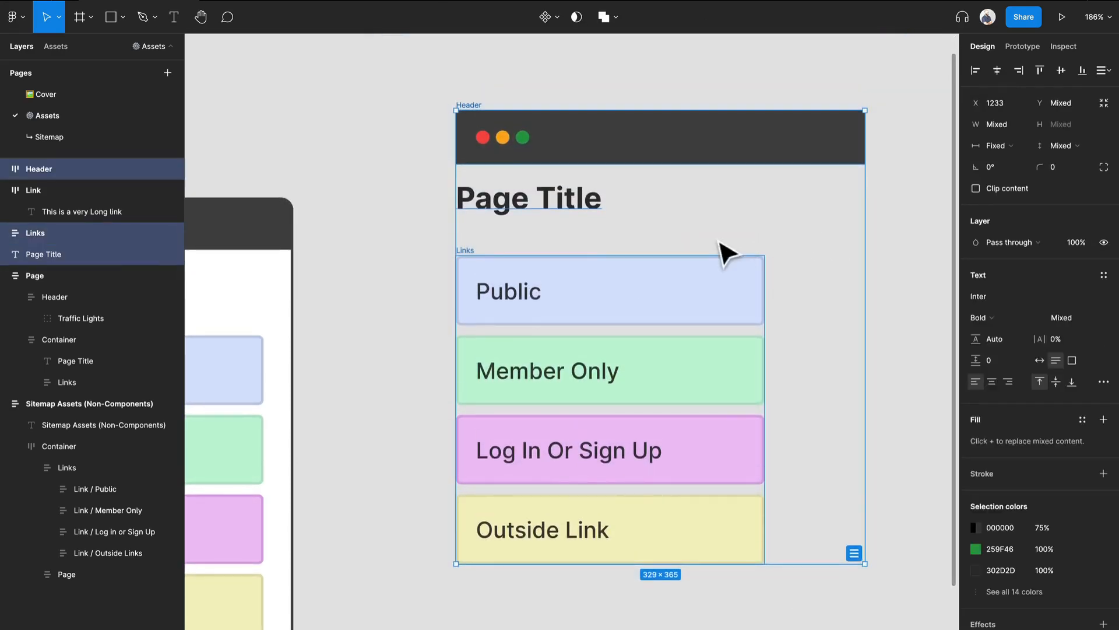
{"action": "key", "text": "shift+a"}
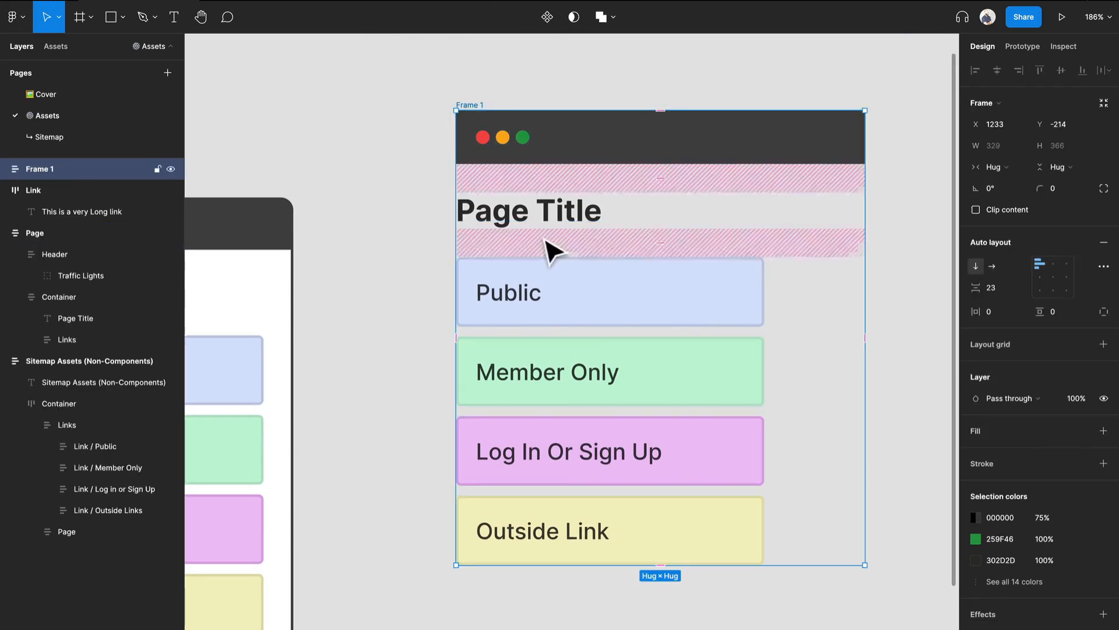
Step: Give the card frame a white FFFFFF fill and a stroke of width 2 in the 464646 sampled from its header
{"action": "scroll", "coordinate": [550, 250], "scroll_direction": "down", "scroll_amount": 2}
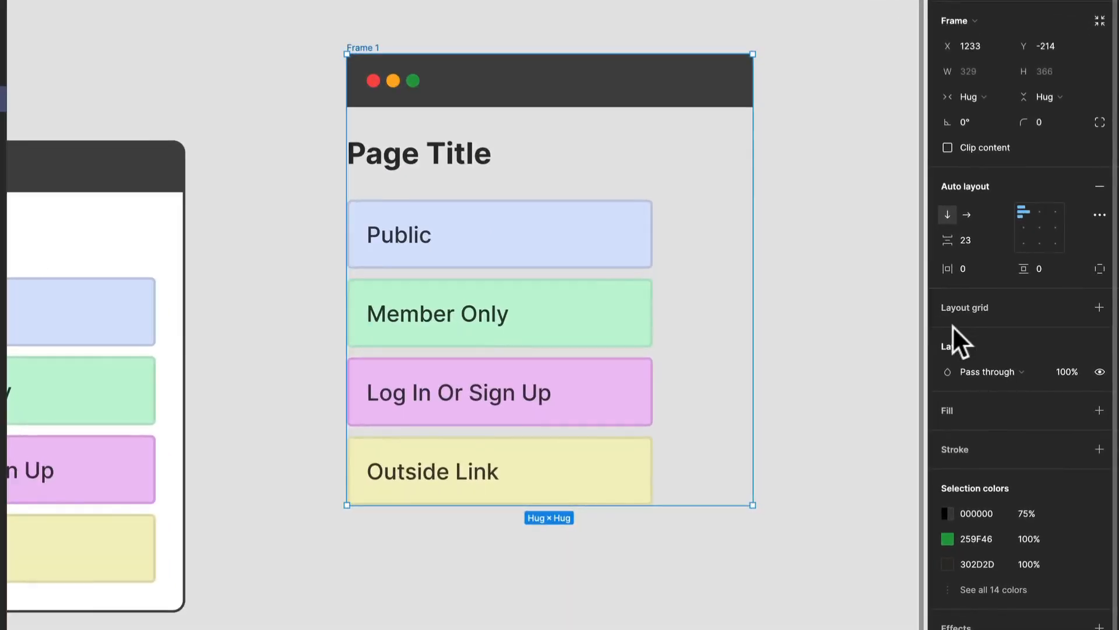
{"action": "left_click", "coordinate": [1098, 411]}
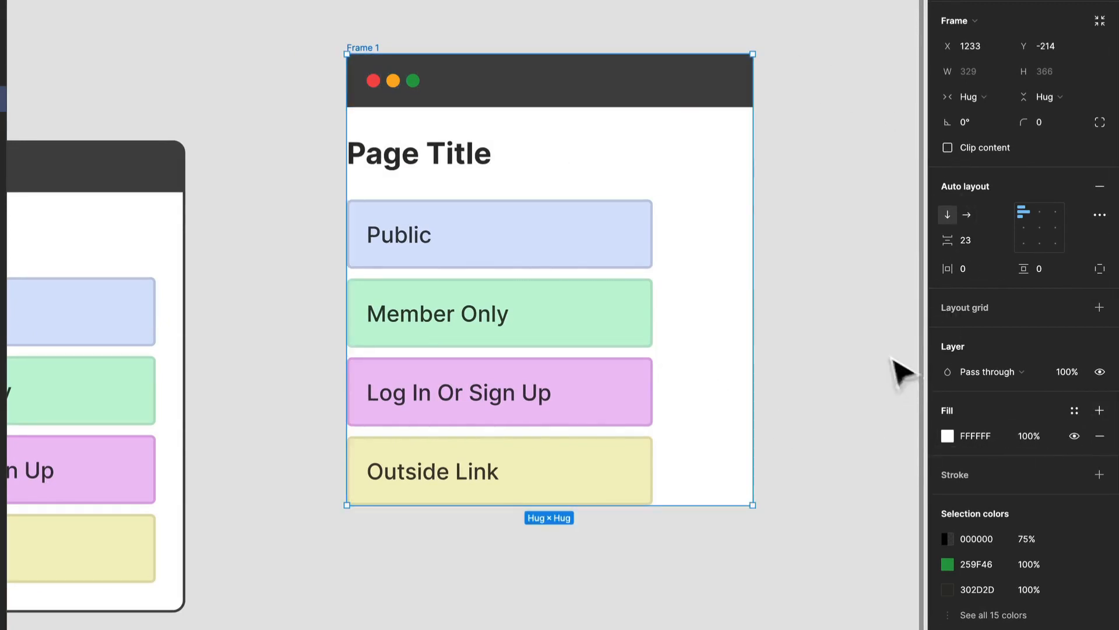
{"action": "left_click", "coordinate": [1098, 475]}
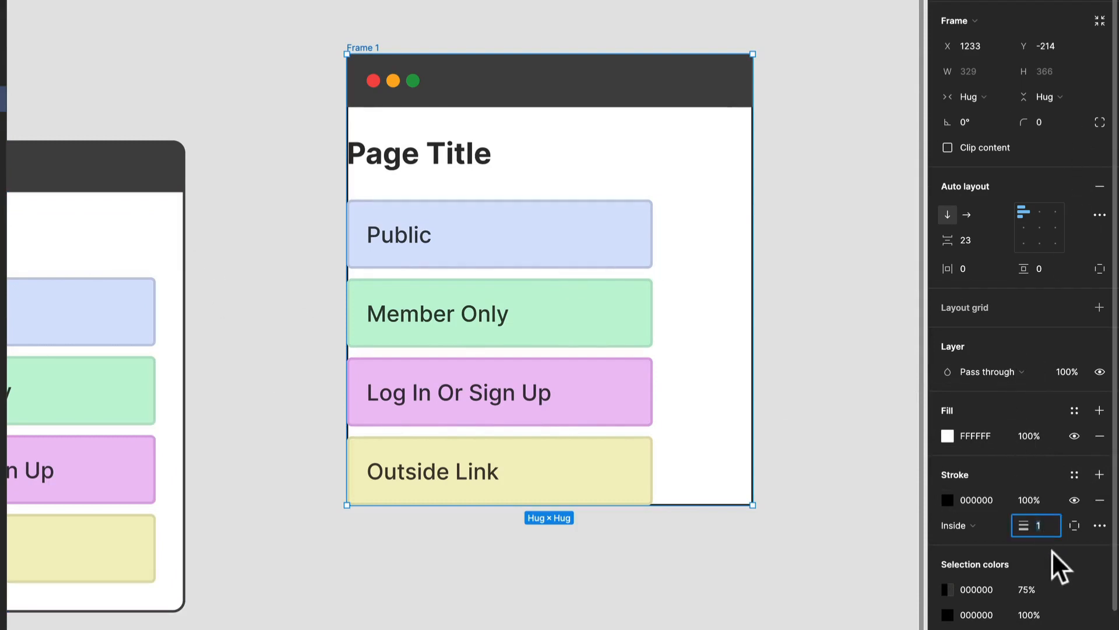
{"action": "key", "text": "Return"}
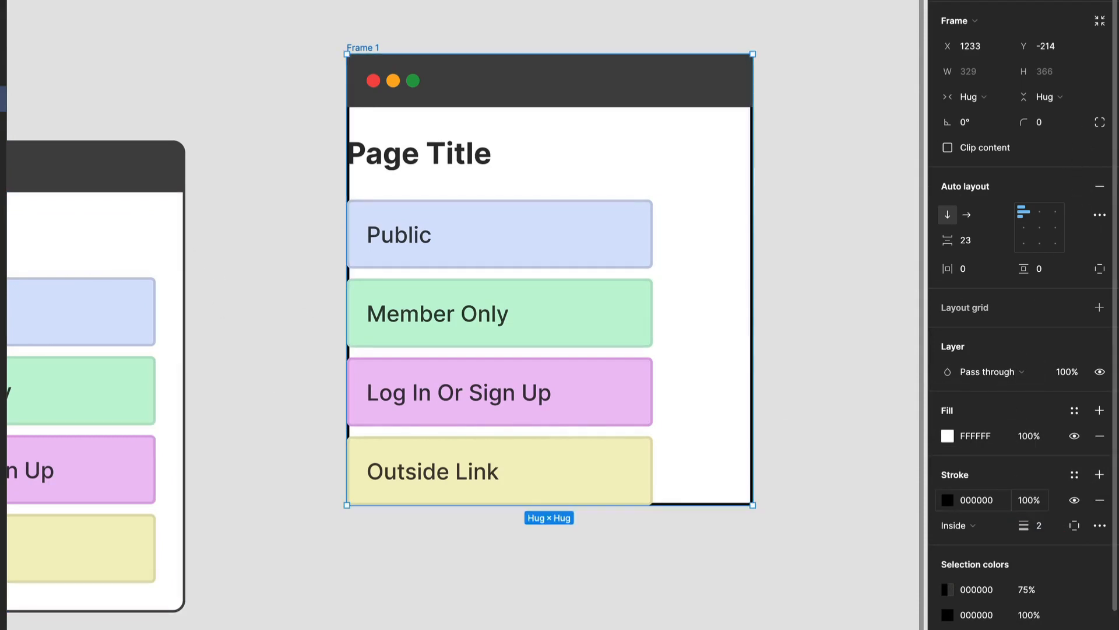
{"action": "left_click", "coordinate": [947, 500]}
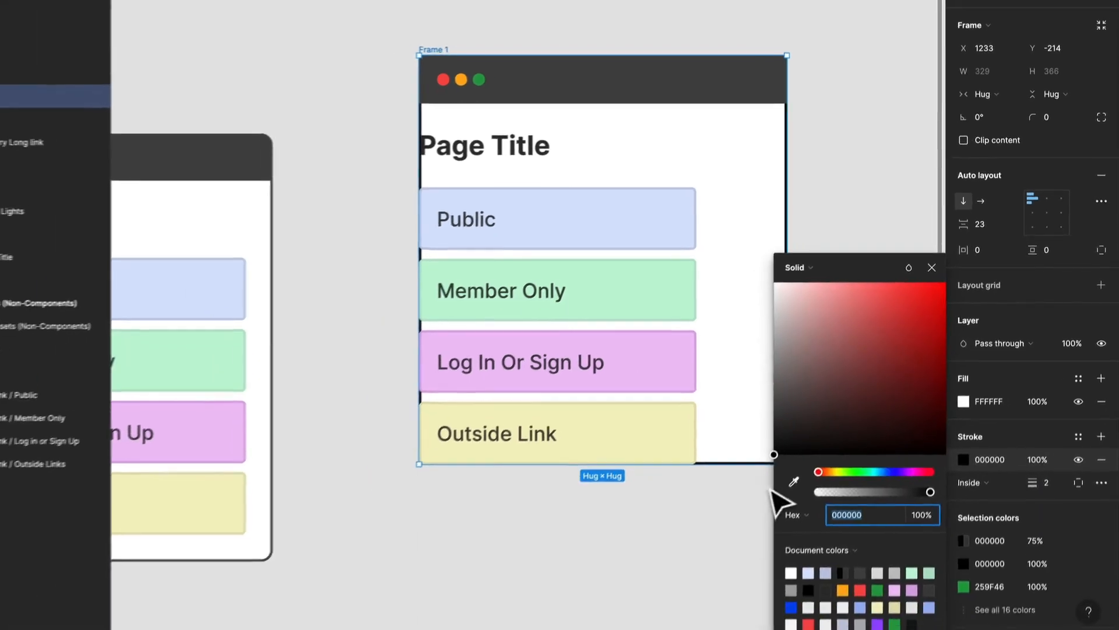
{"action": "left_click", "coordinate": [797, 474]}
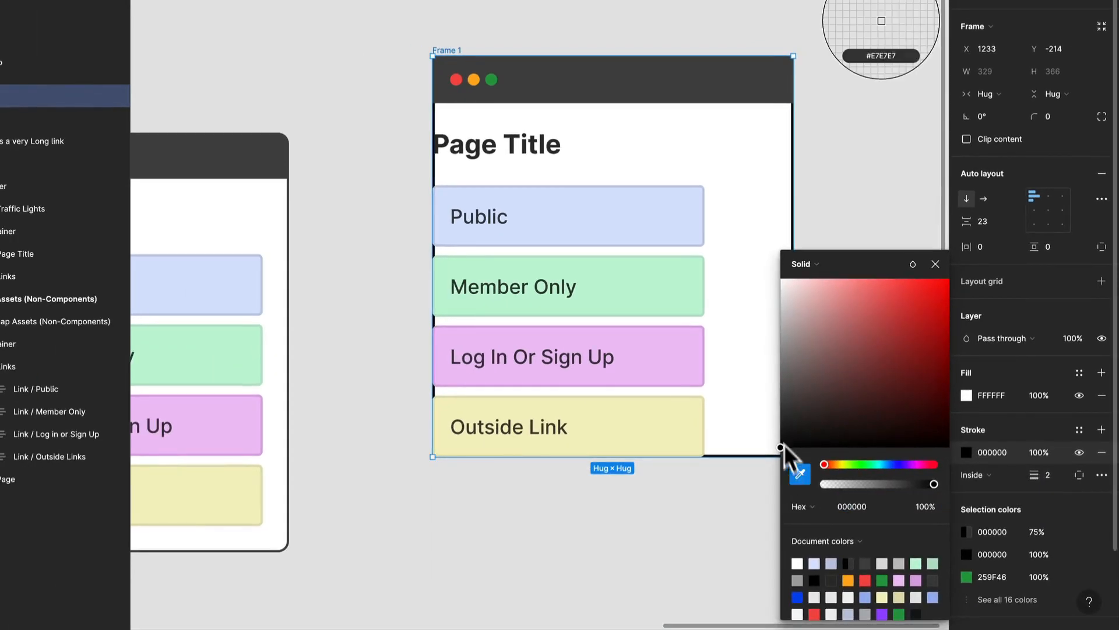
{"action": "left_click", "coordinate": [735, 94]}
{"action": "left_click", "coordinate": [840, 117]}
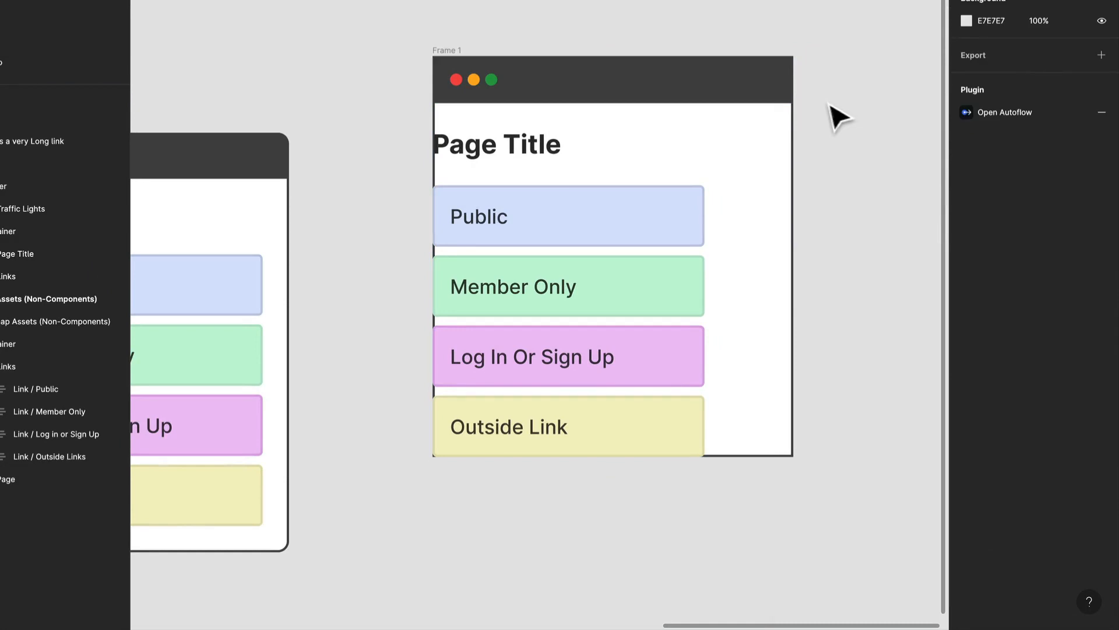
{"action": "left_click", "coordinate": [752, 92]}
{"action": "left_click", "coordinate": [558, 31]}
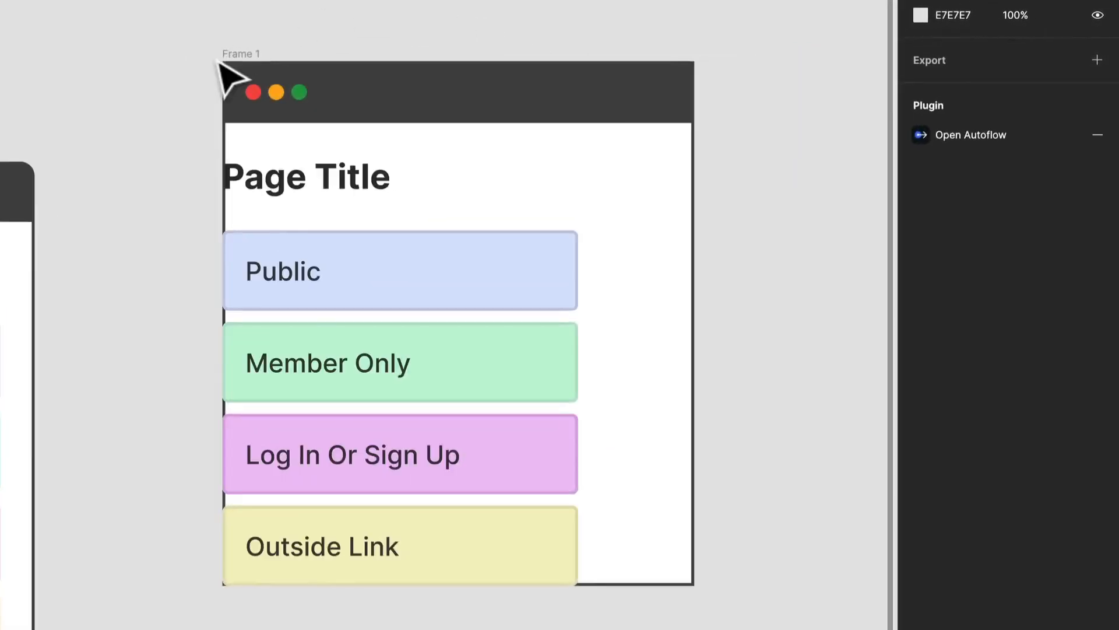
Step: Set the card frame's corner radius to 10 and clip its content
{"action": "left_click", "coordinate": [439, 51]}
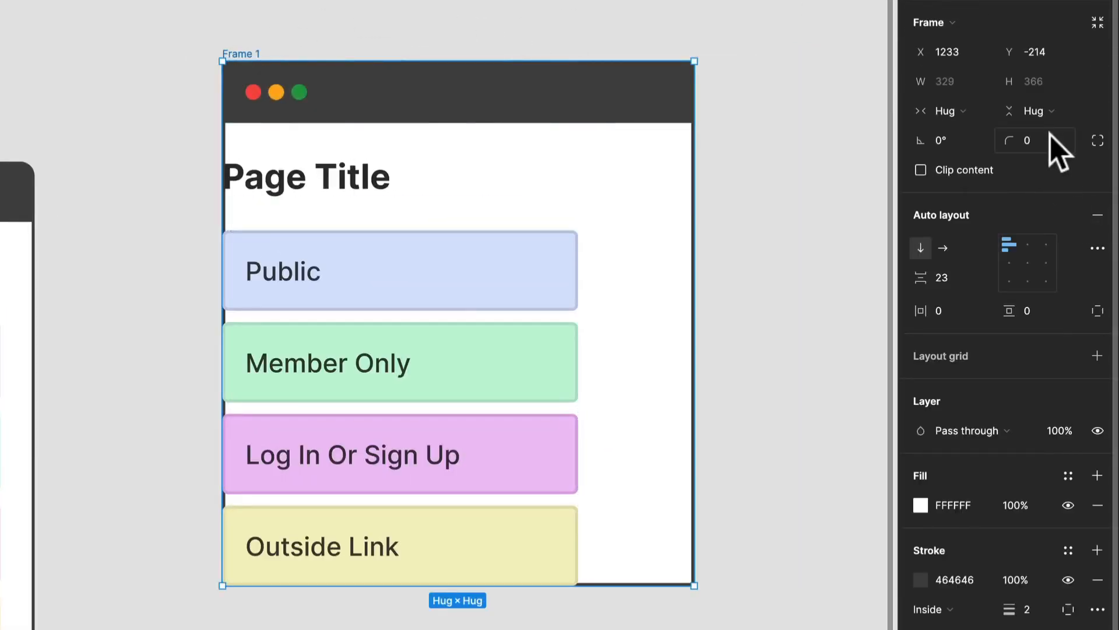
{"action": "type", "text": "10"}
{"action": "key", "text": "Return"}
{"action": "left_click", "coordinate": [827, 99]}
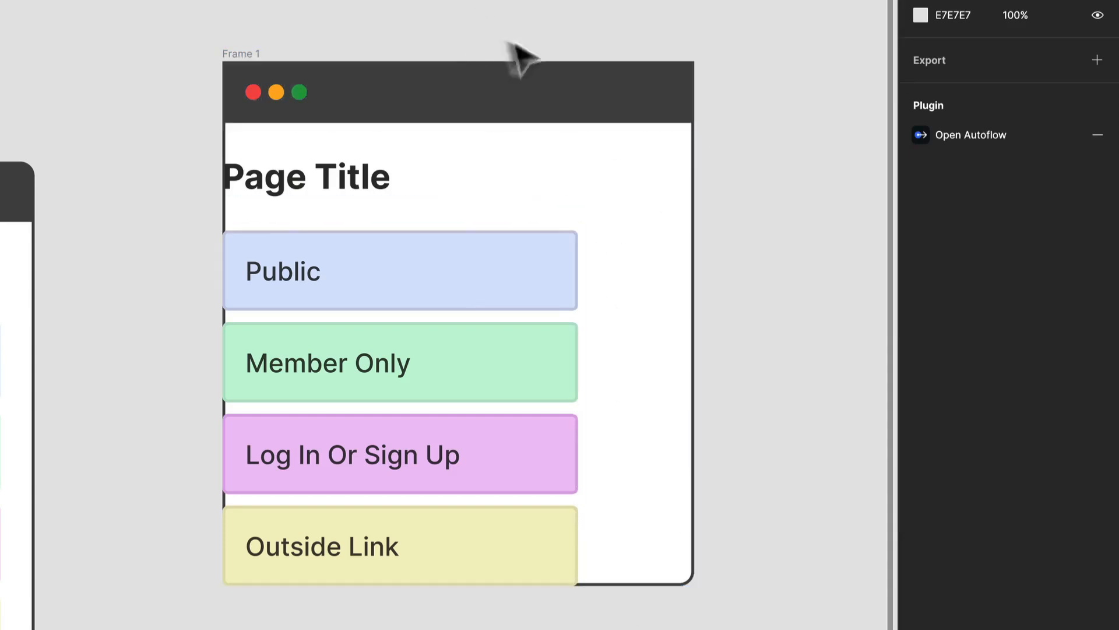
{"action": "left_click", "coordinate": [245, 54]}
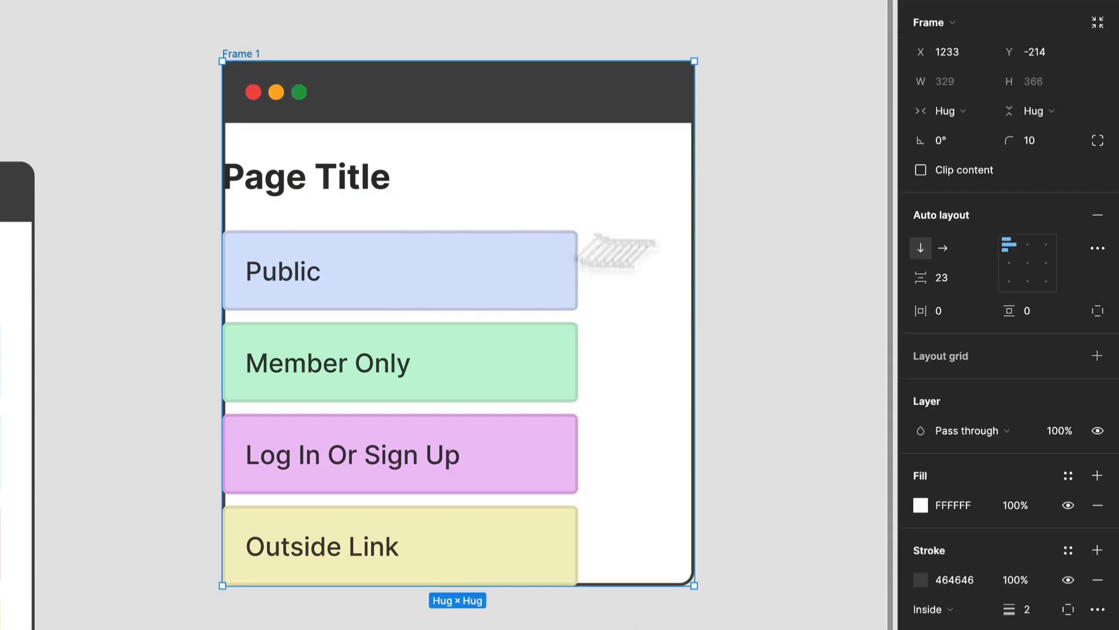
{"action": "left_click", "coordinate": [922, 170]}
{"action": "left_click", "coordinate": [792, 130]}
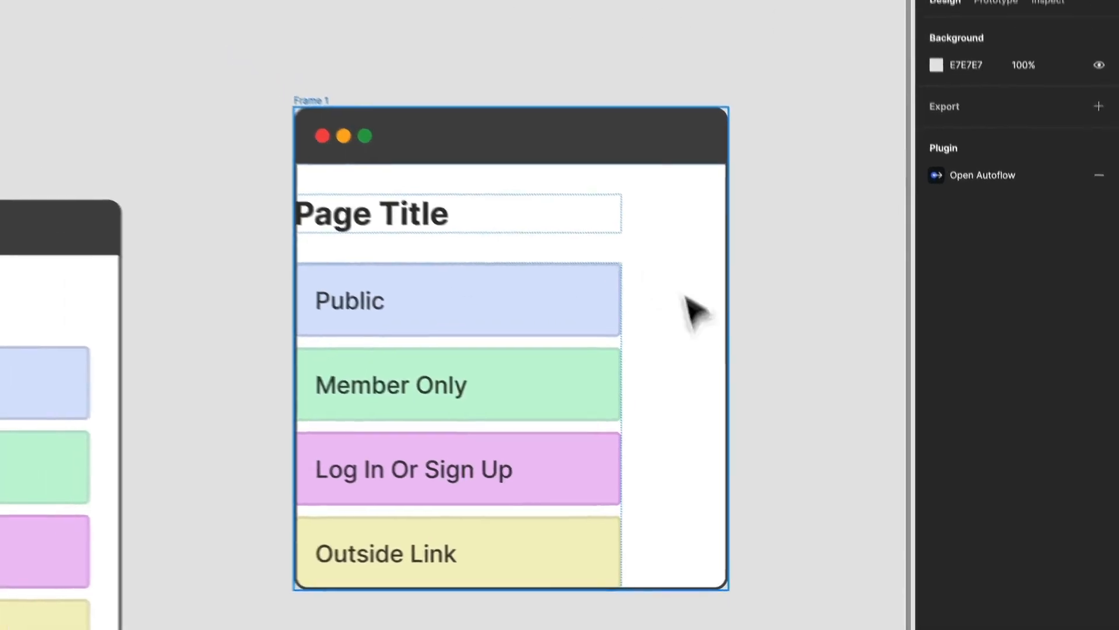
Step: Try a horizontal padding of 10 on the whole card frame
{"action": "left_click", "coordinate": [722, 288]}
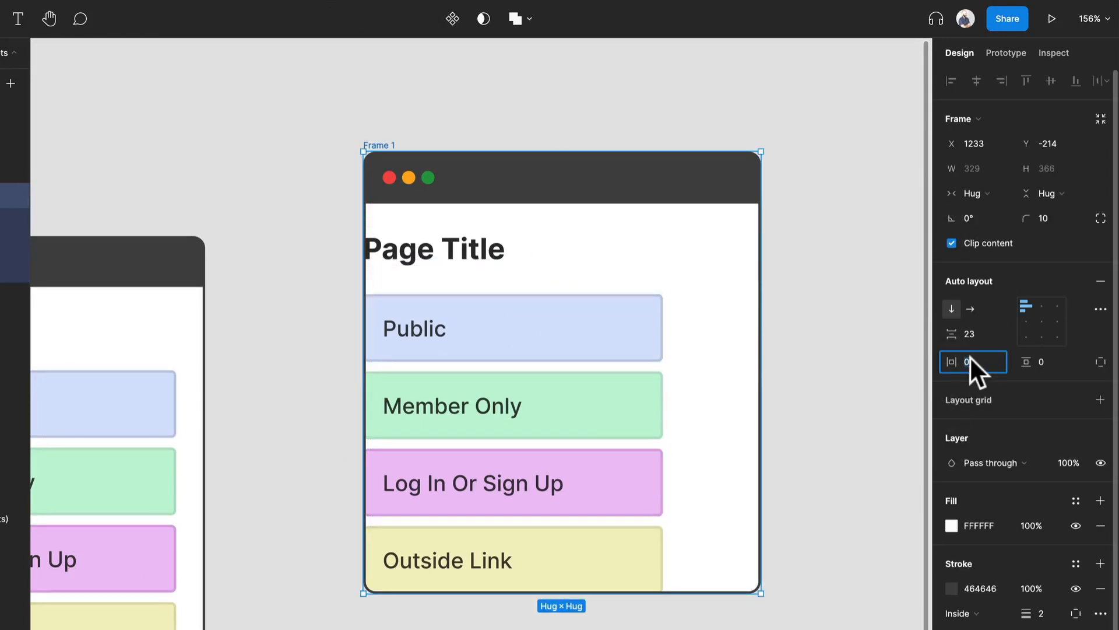
{"action": "type", "text": "10"}
{"action": "key", "text": "Return"}
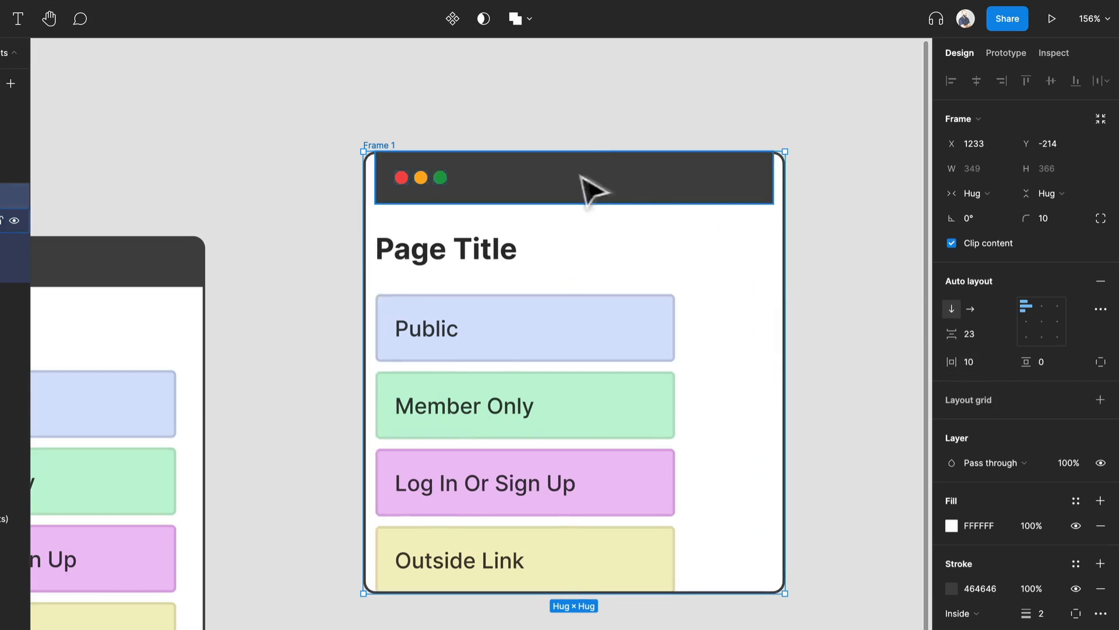
{"action": "key", "text": "ctrl+z"}
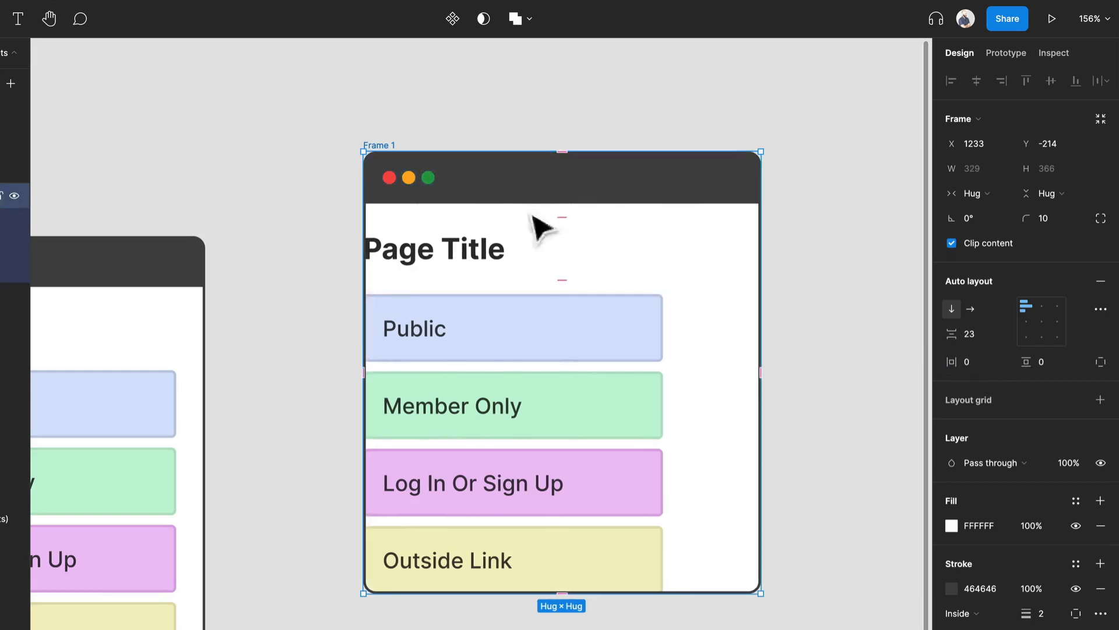
Step: Wrap Page Title and Links in a nested auto layout frame and set its width to fill the card
{"action": "left_click", "coordinate": [499, 257]}
{"action": "key", "text": "ctrl+a"}
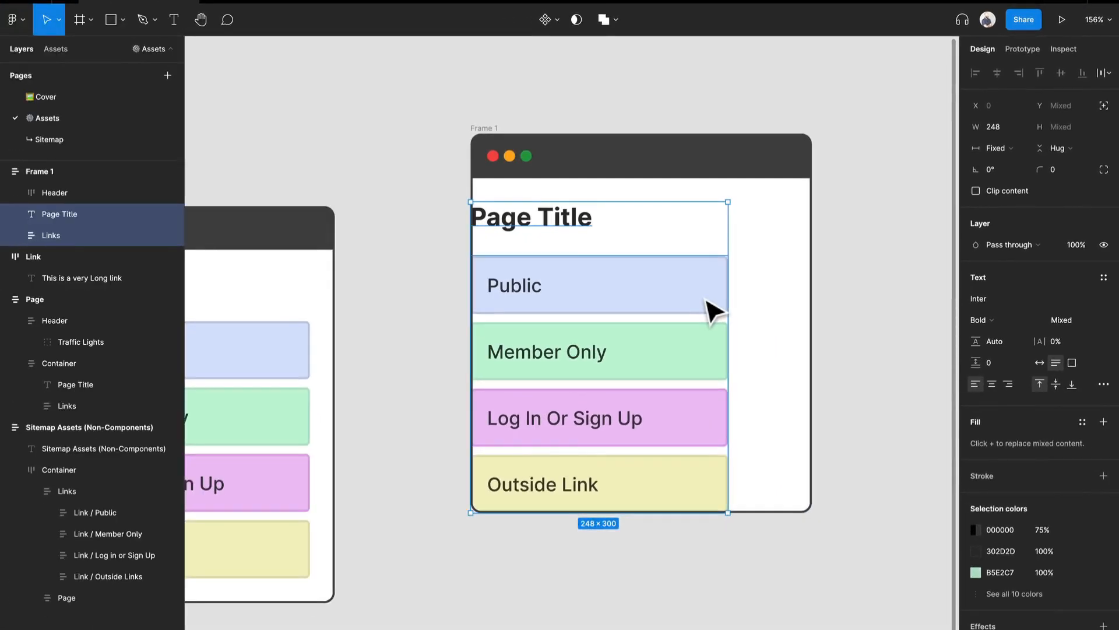
{"action": "key", "text": "shift+a"}
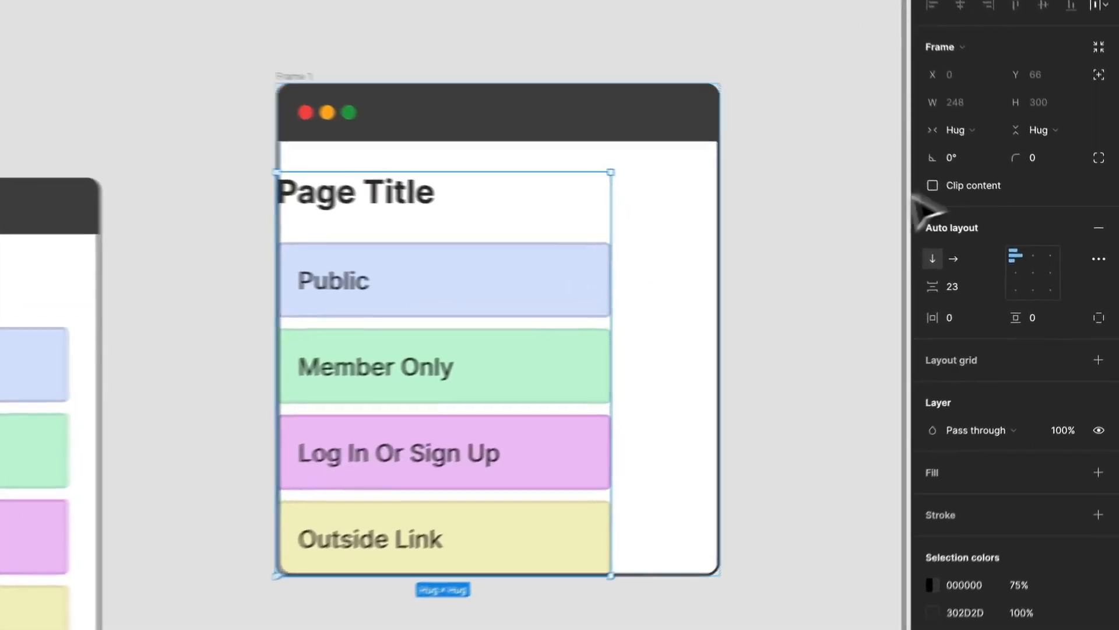
{"action": "left_click", "coordinate": [1001, 166]}
{"action": "left_click", "coordinate": [965, 140]}
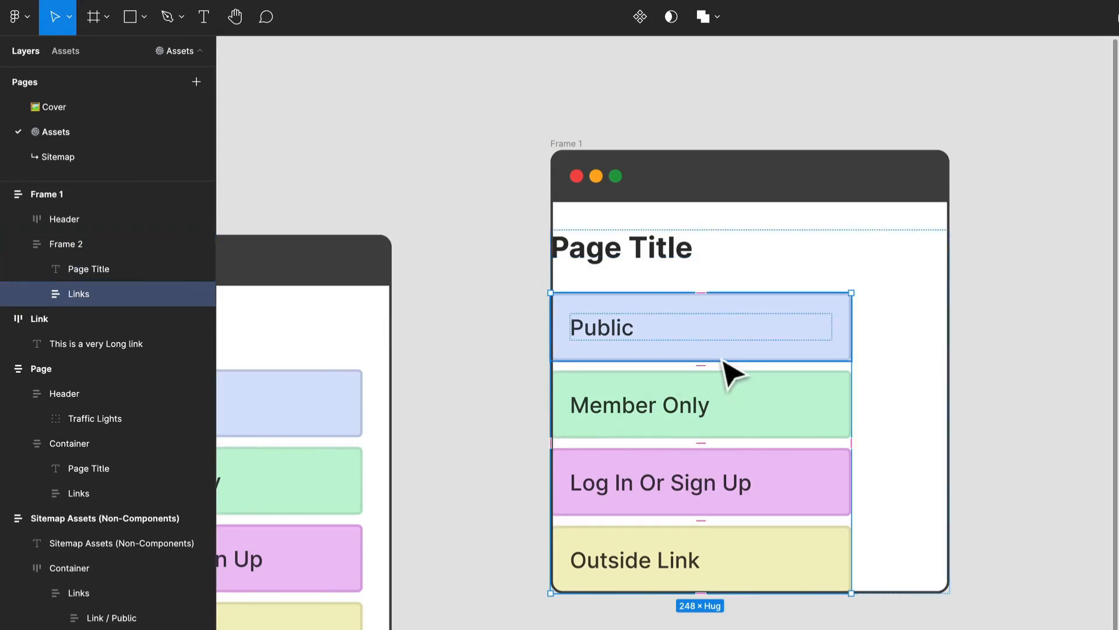
Step: Set the widths of Page Title and Links to fill their nested container
{"action": "key", "text": "ctrl+a"}
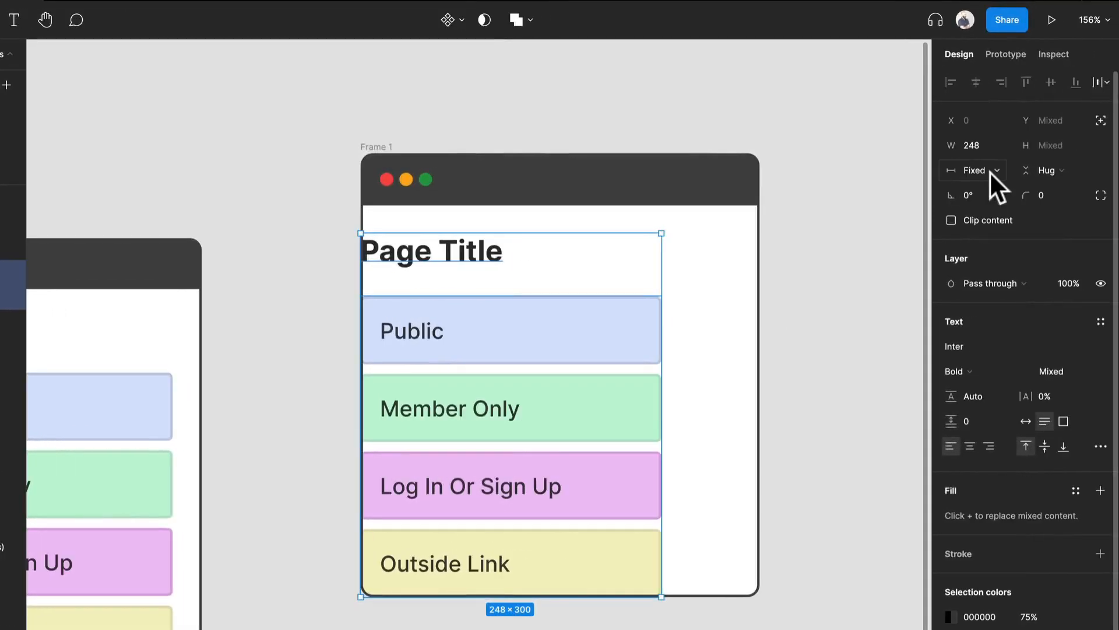
{"action": "left_click", "coordinate": [990, 170]}
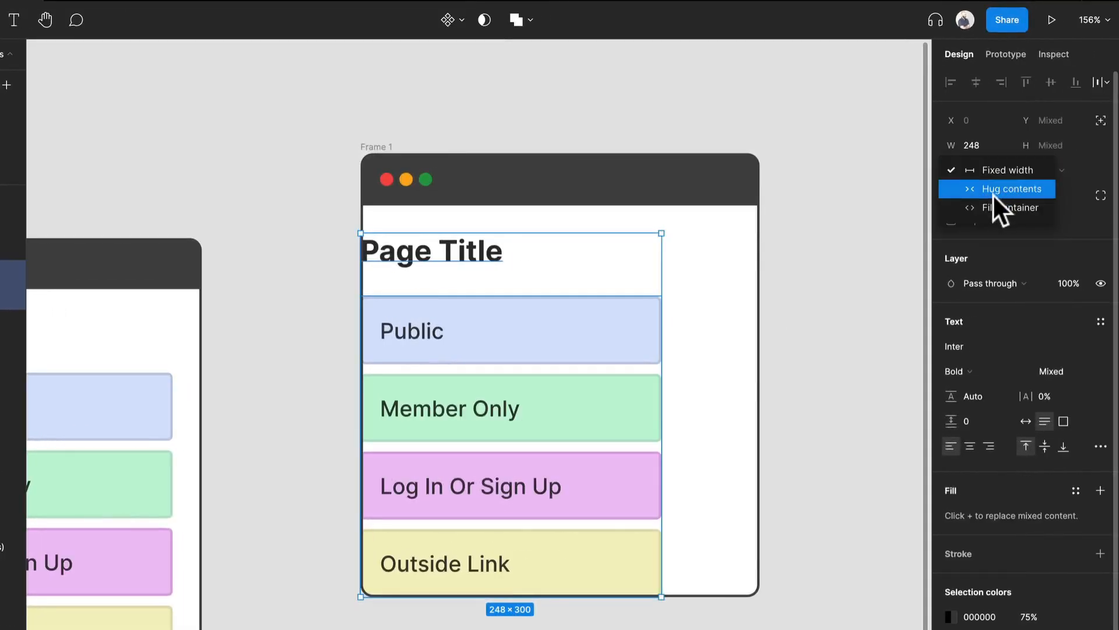
{"action": "left_click", "coordinate": [992, 196]}
{"action": "left_click", "coordinate": [817, 344]}
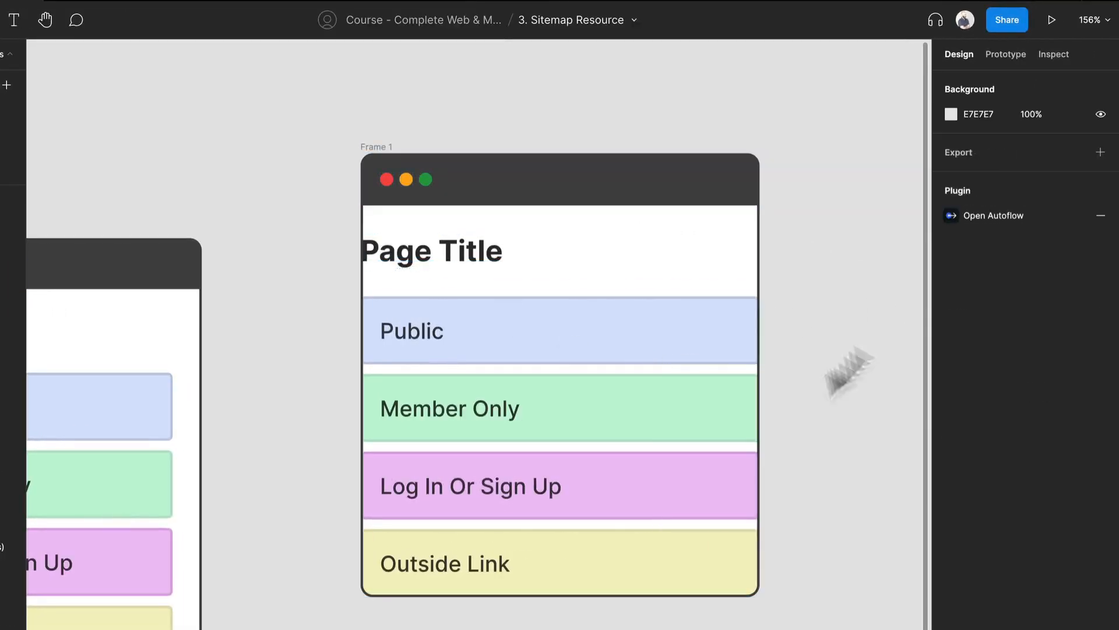
Step: Set the nested frame's item spacing to 16 and its horizontal and vertical padding to 16
{"action": "left_click", "coordinate": [704, 274]}
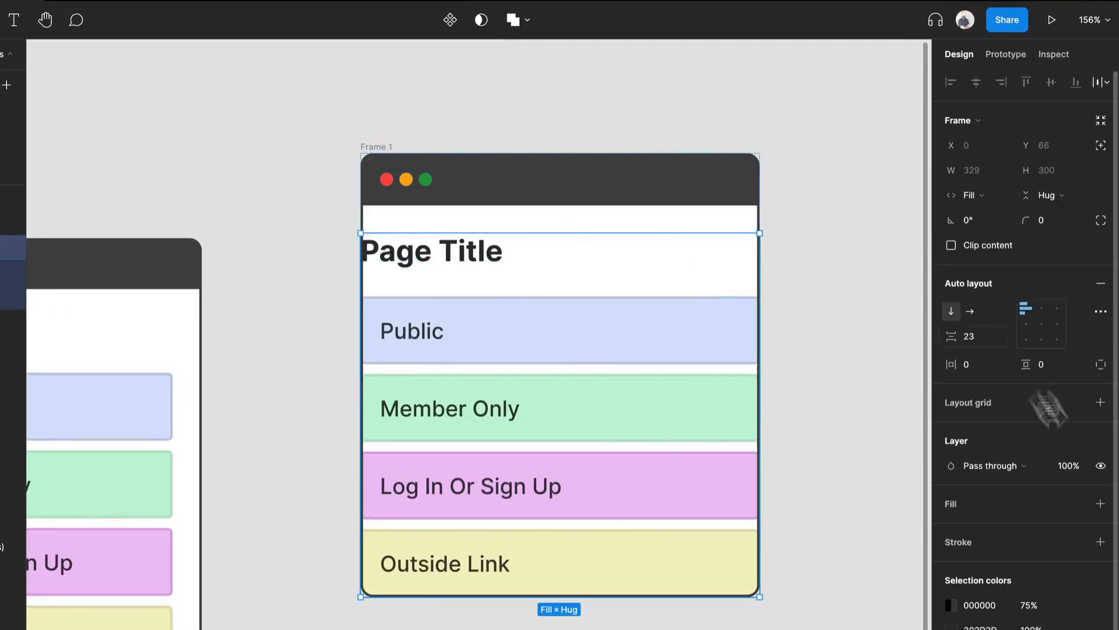
{"action": "left_click", "coordinate": [981, 335]}
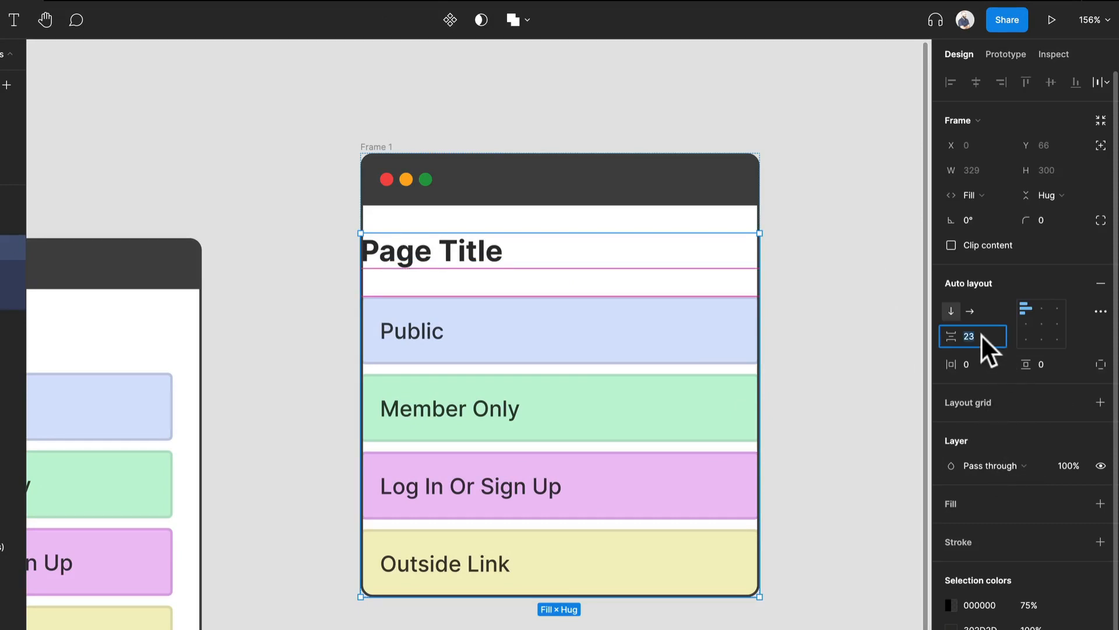
{"action": "type", "text": "16"}
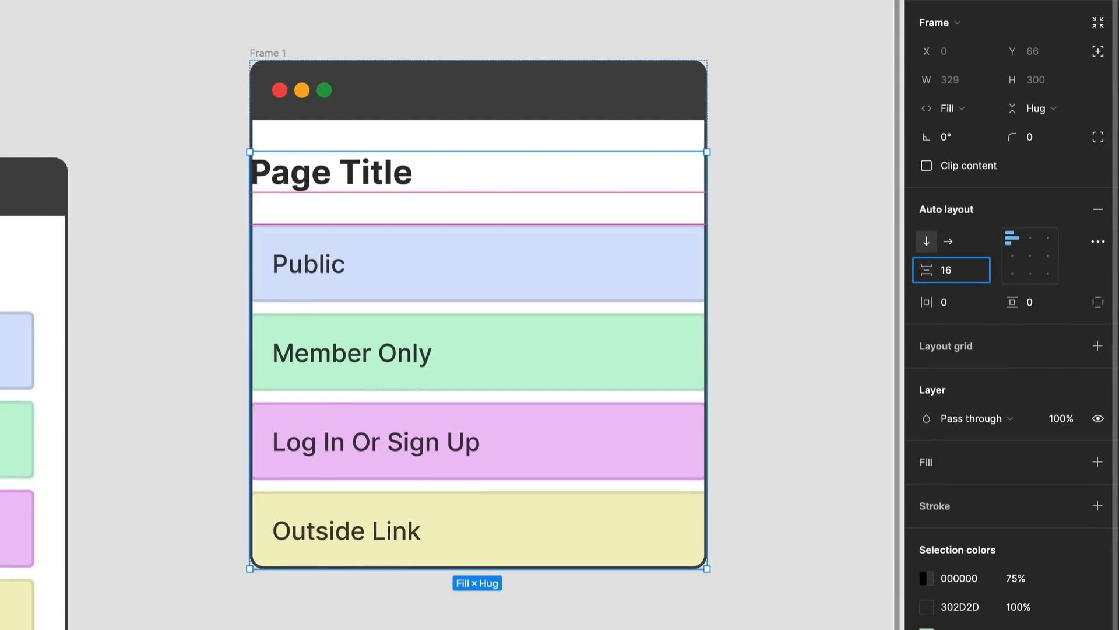
{"action": "key", "text": "Return"}
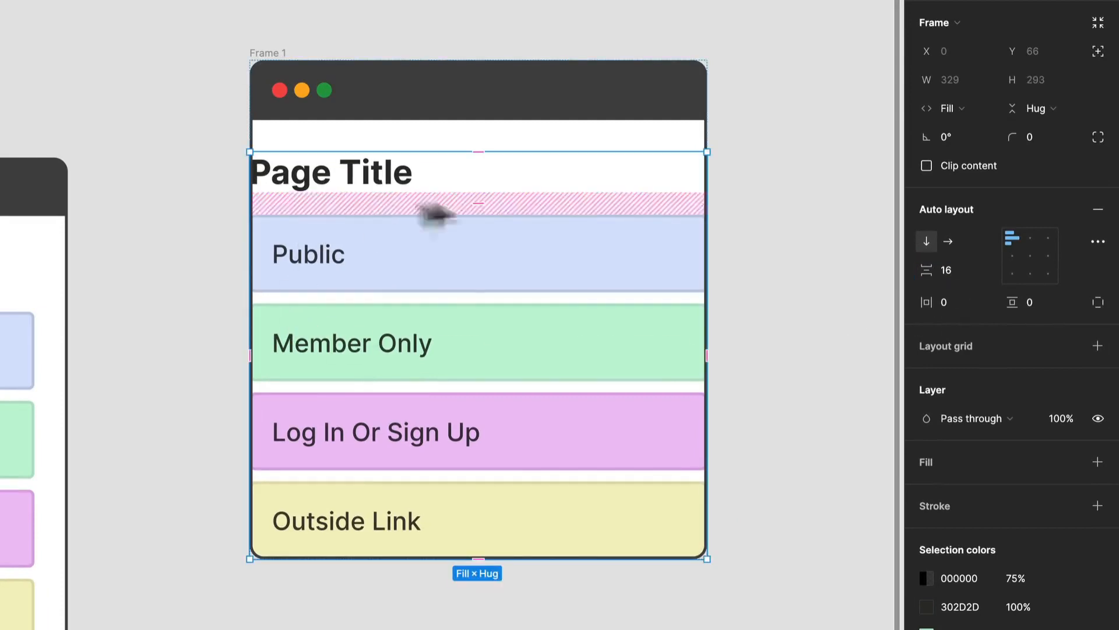
{"action": "left_click", "coordinate": [952, 307]}
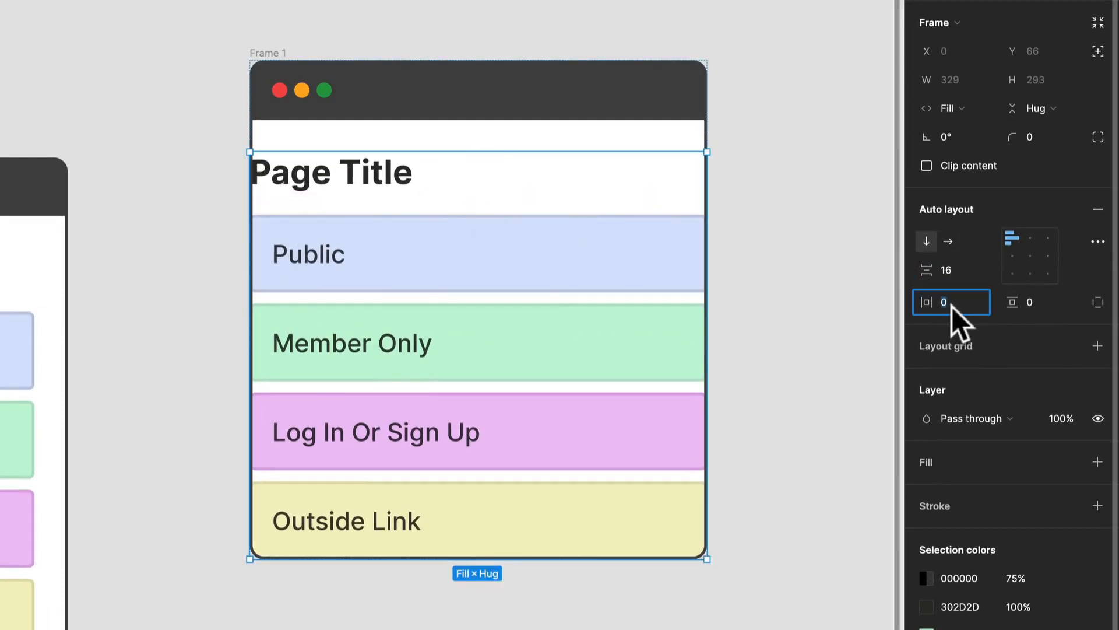
{"action": "type", "text": "16"}
{"action": "left_click", "coordinate": [1047, 303]}
{"action": "type", "text": "16"}
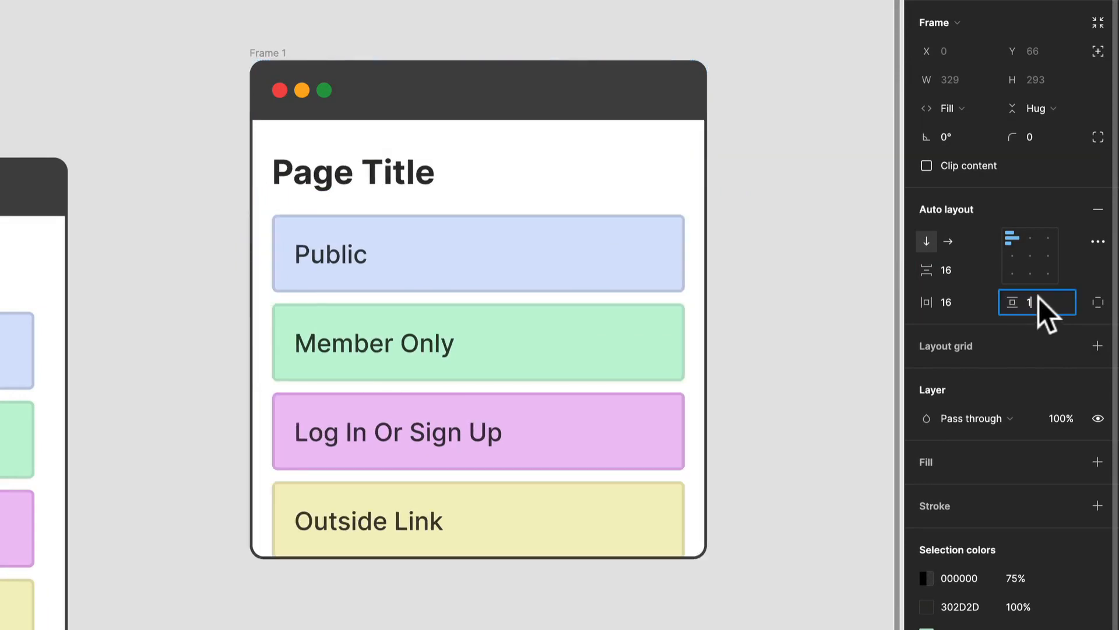
{"action": "key", "text": "Return"}
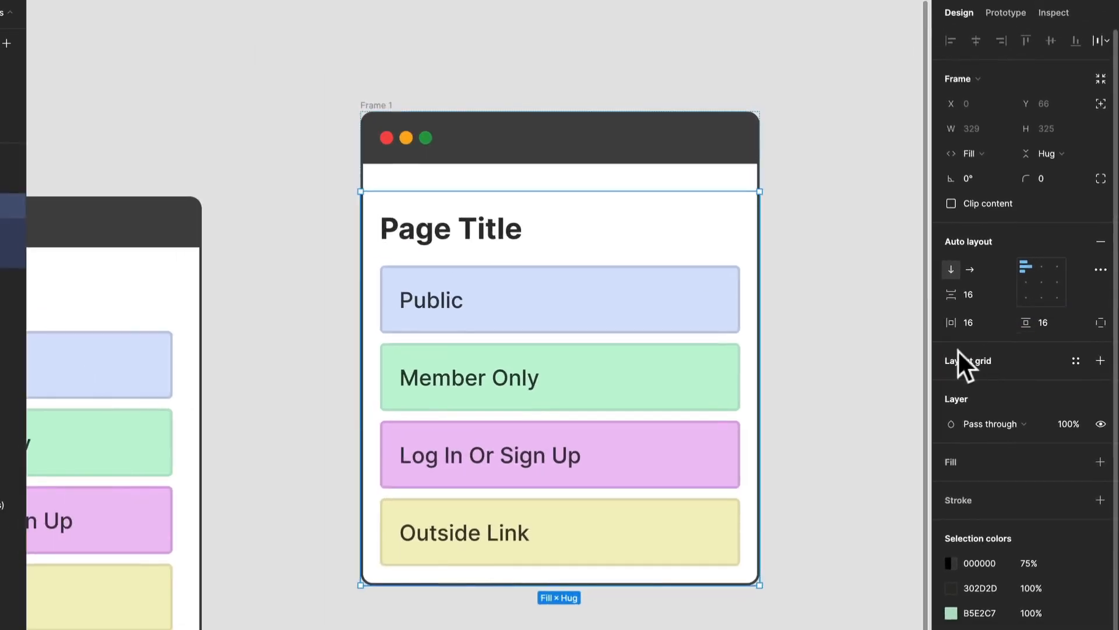
Step: Set the item spacing of the outer card frame to 0 so its header and content meet
{"action": "left_click", "coordinate": [384, 107]}
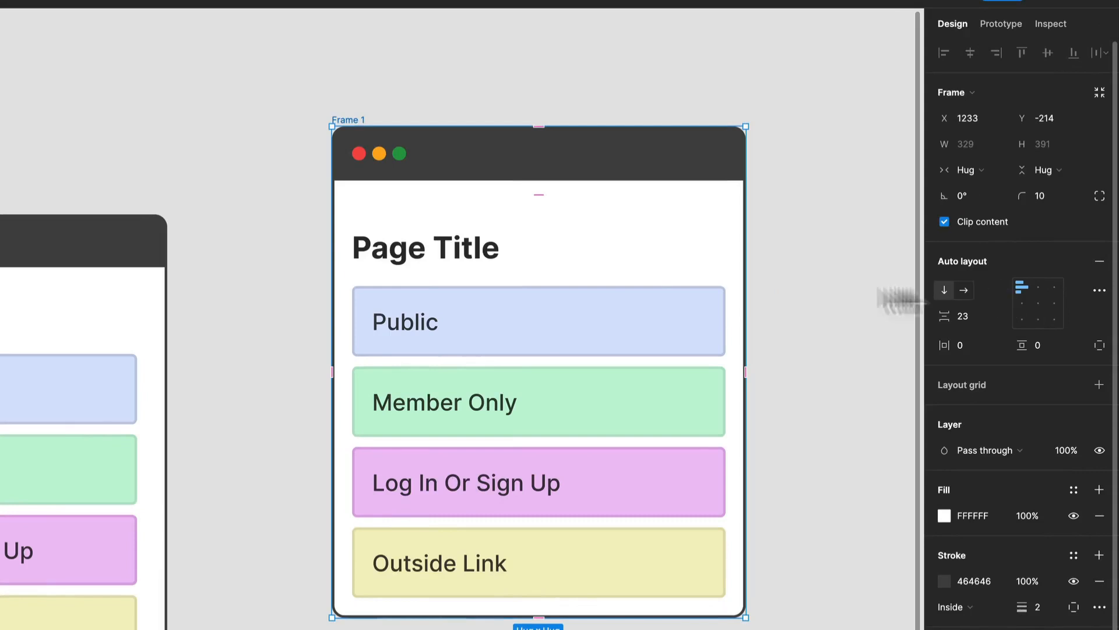
{"action": "left_click", "coordinate": [977, 315]}
{"action": "type", "text": "0"}
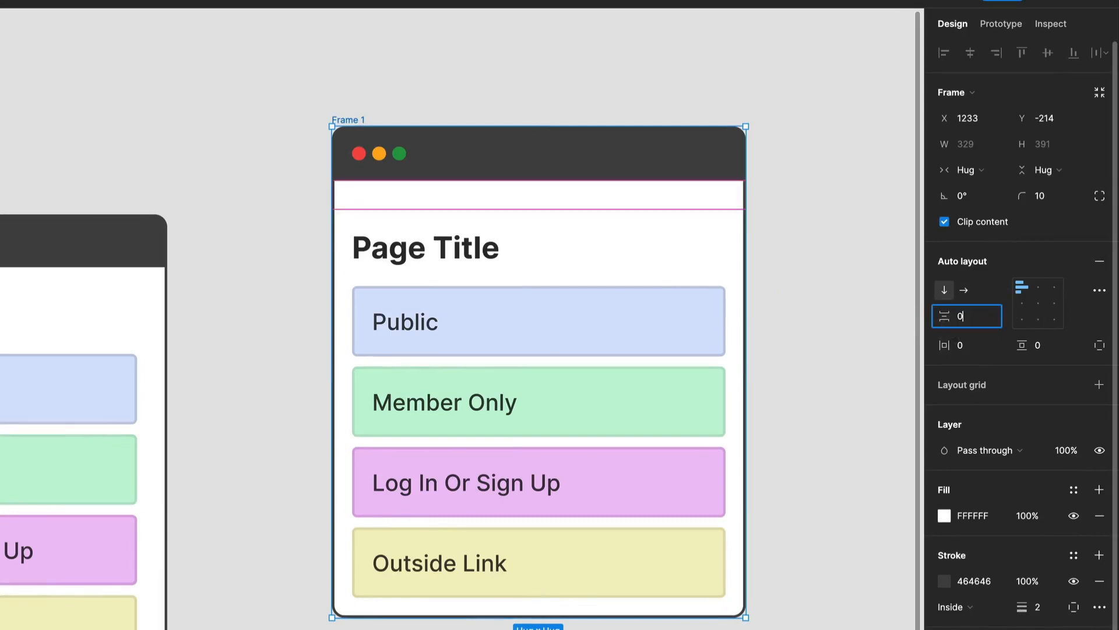
{"action": "key", "text": "Return"}
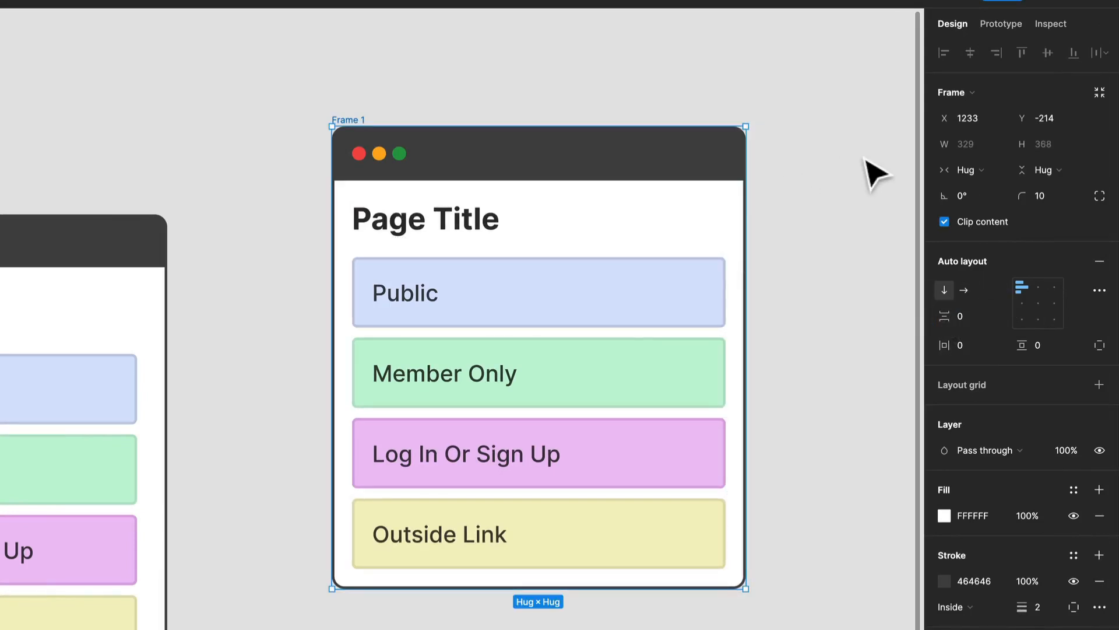
{"action": "left_click", "coordinate": [867, 162]}
Step: Widen the card to about 386 and set the dark header bar's width to fill the card
{"action": "left_click", "coordinate": [338, 119]}
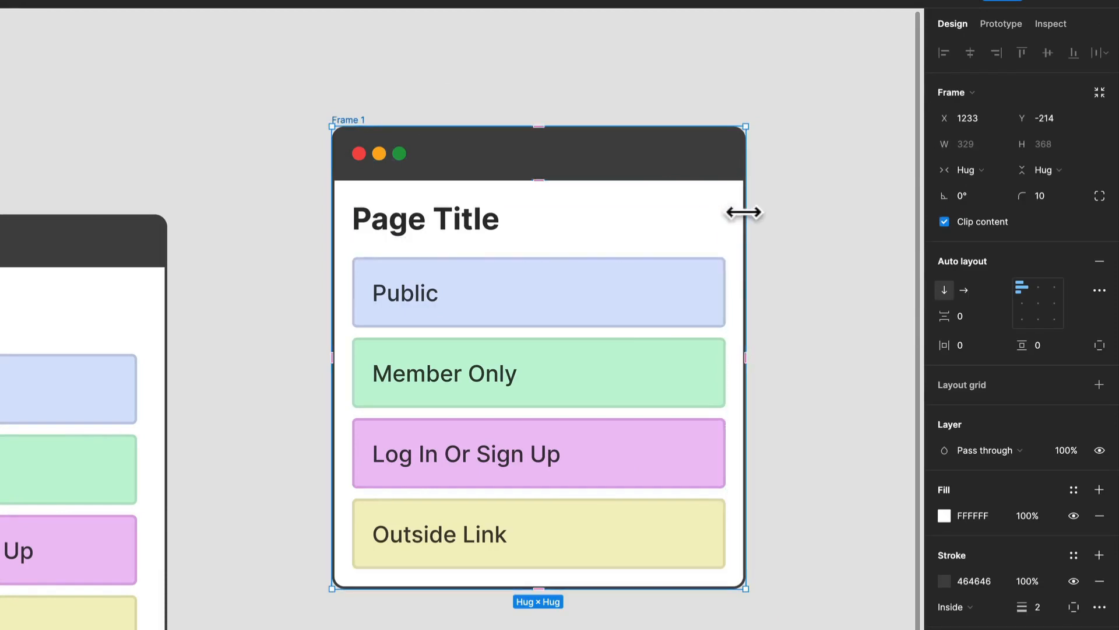
{"action": "left_click_drag", "start_coordinate": [742, 212], "coordinate": [707, 279]}
{"action": "left_click", "coordinate": [563, 169]}
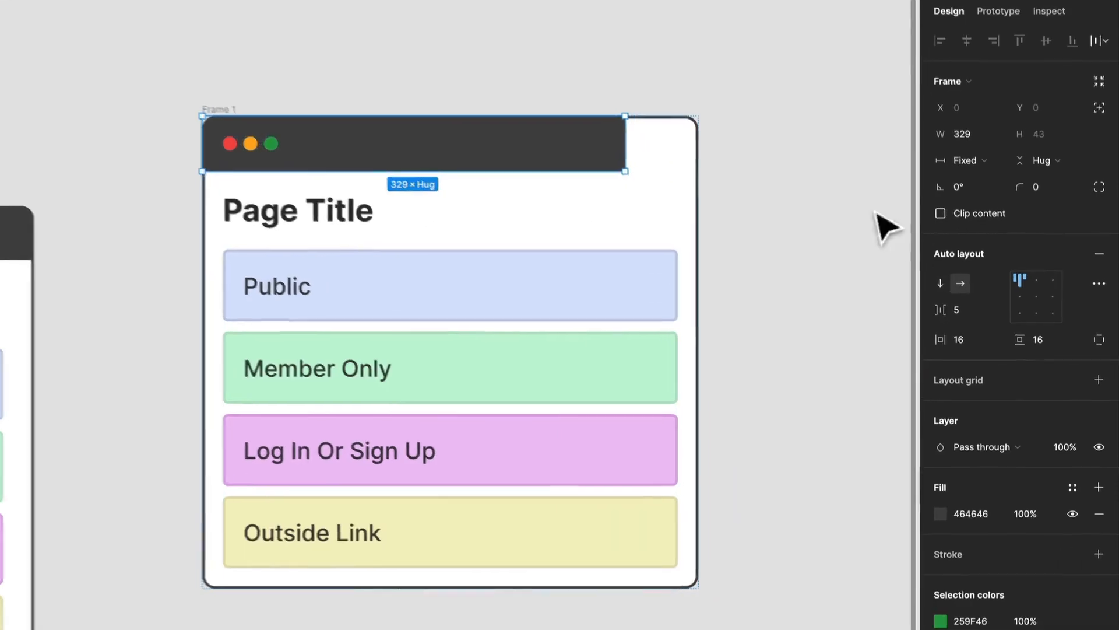
{"action": "left_click", "coordinate": [978, 161]}
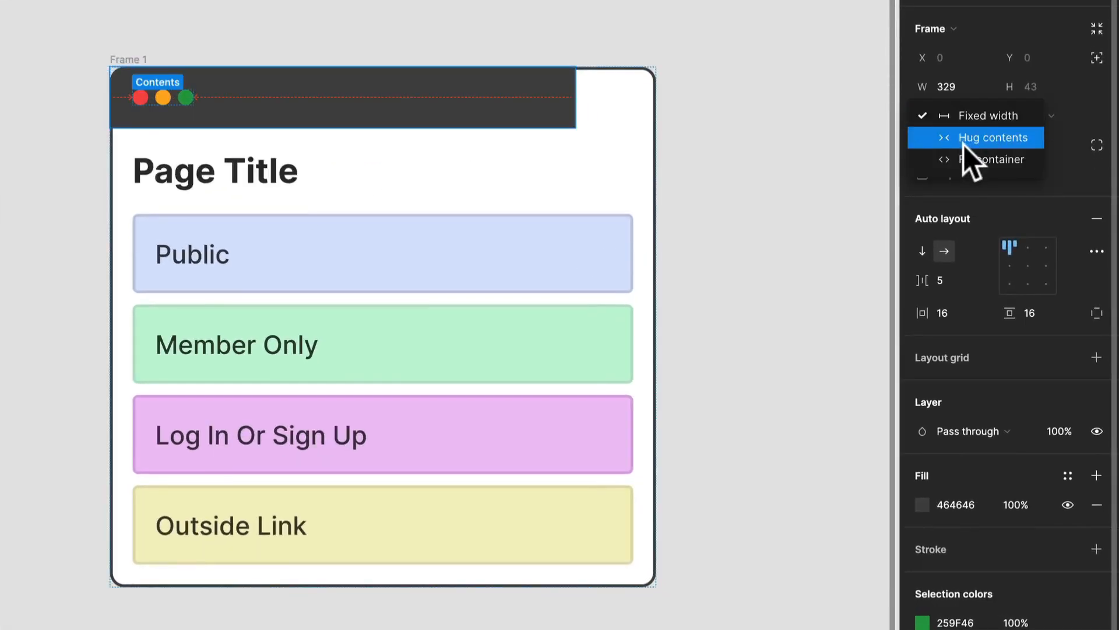
{"action": "left_click", "coordinate": [956, 159]}
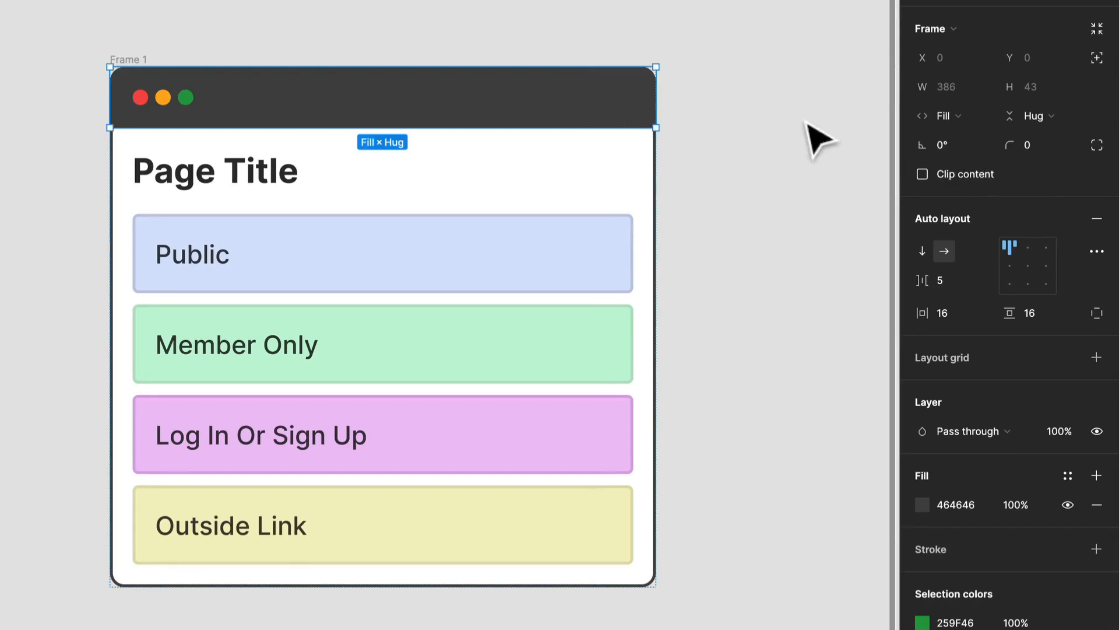
Step: Resize the whole card frame to a width of about 302 to test its responsive contents
{"action": "left_click", "coordinate": [804, 122]}
{"action": "left_click", "coordinate": [136, 59]}
{"action": "left_click_drag", "start_coordinate": [656, 250], "coordinate": [537, 230]}
{"action": "scroll", "coordinate": [534, 177], "scroll_direction": "down", "scroll_amount": 5}
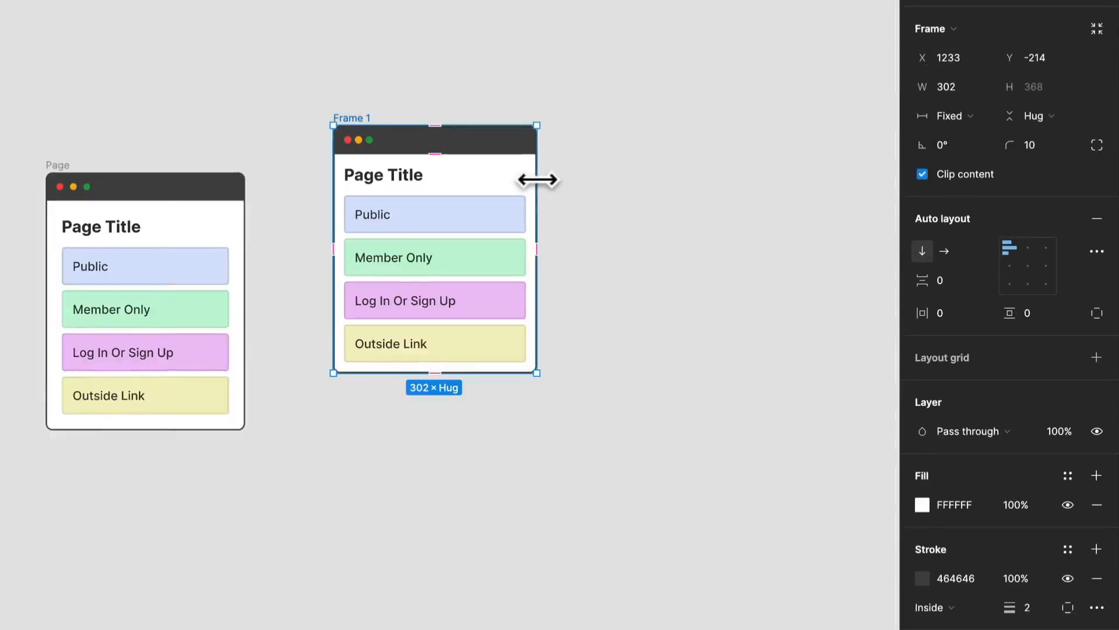